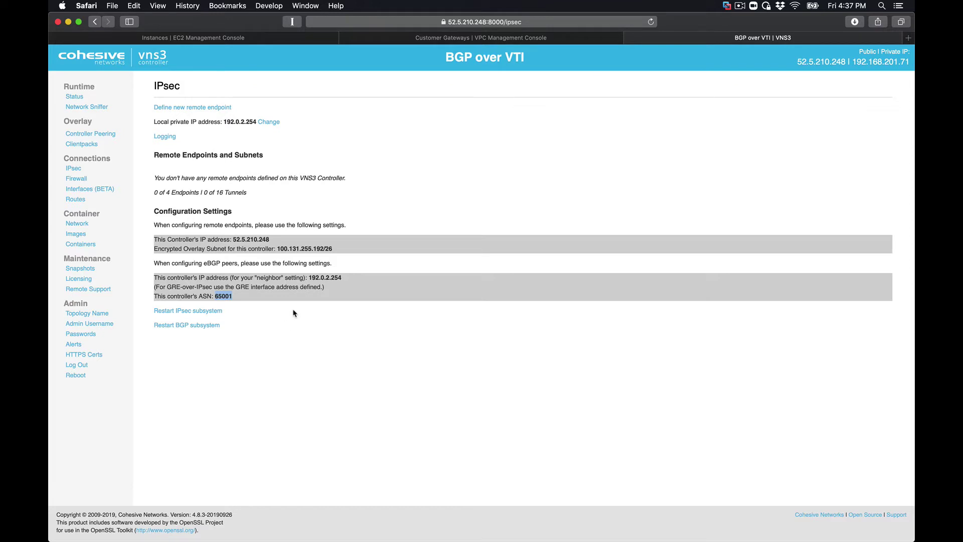
- Bring up the AWS Customer Gateways page, where BGP_Demo_483 shows BGP ASN 65001
click(410, 39)
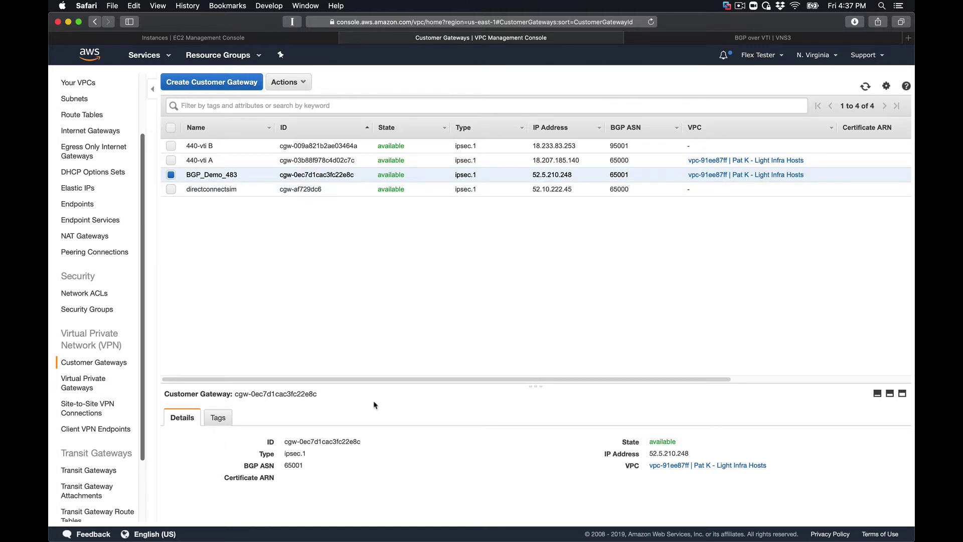
double_click(294, 465)
double_click(663, 453)
click(676, 40)
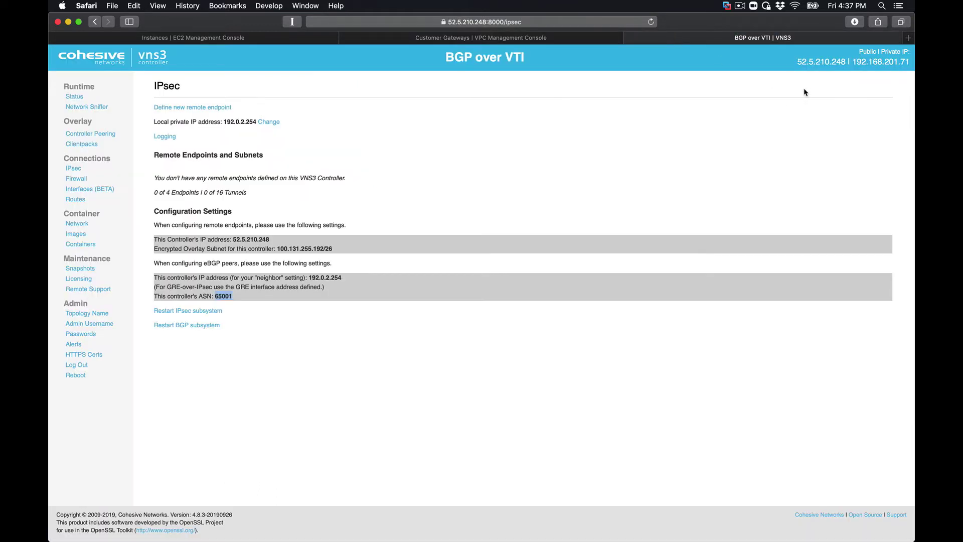
click(810, 61)
triple_click(809, 57)
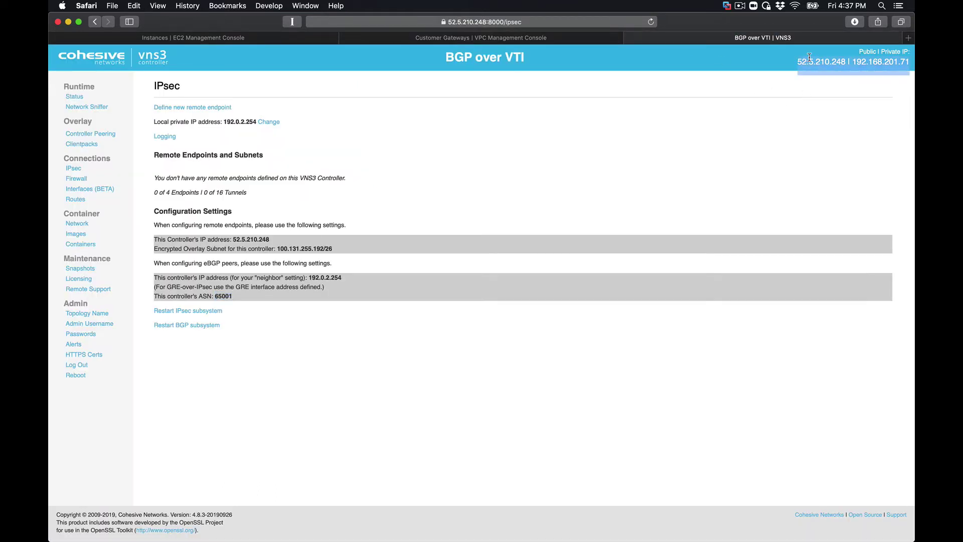
click(585, 39)
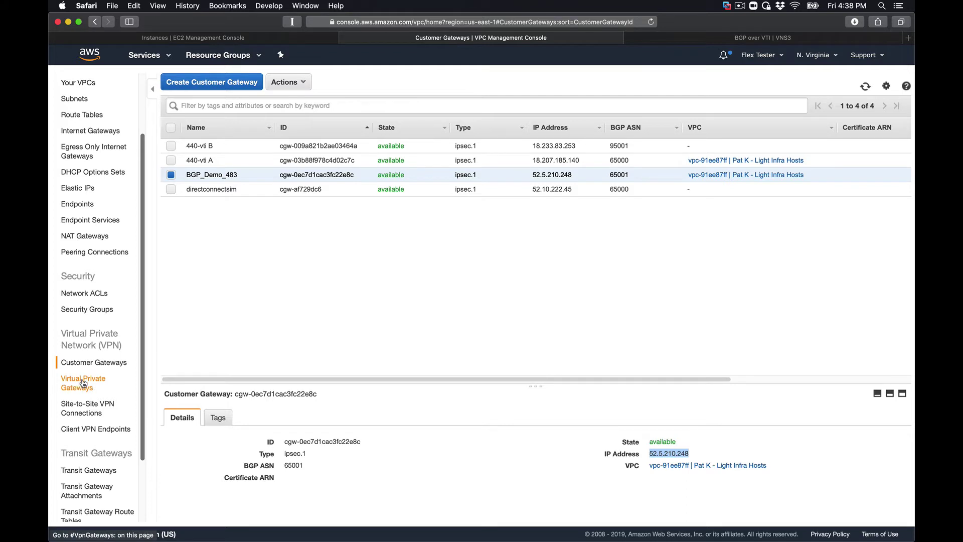
- List virtual private gateways and select LightInfra VPC, showing Amazon-side ASN 64512
click(84, 383)
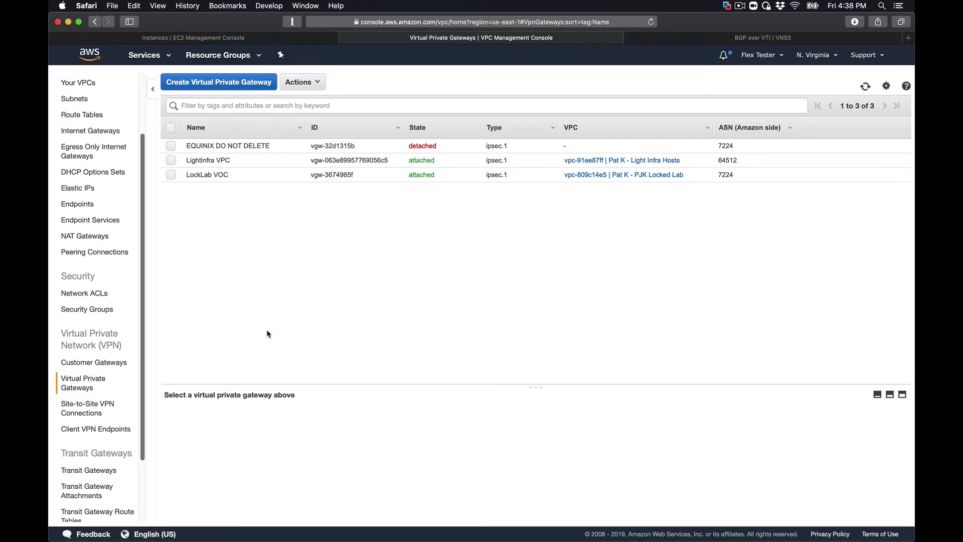
click(258, 164)
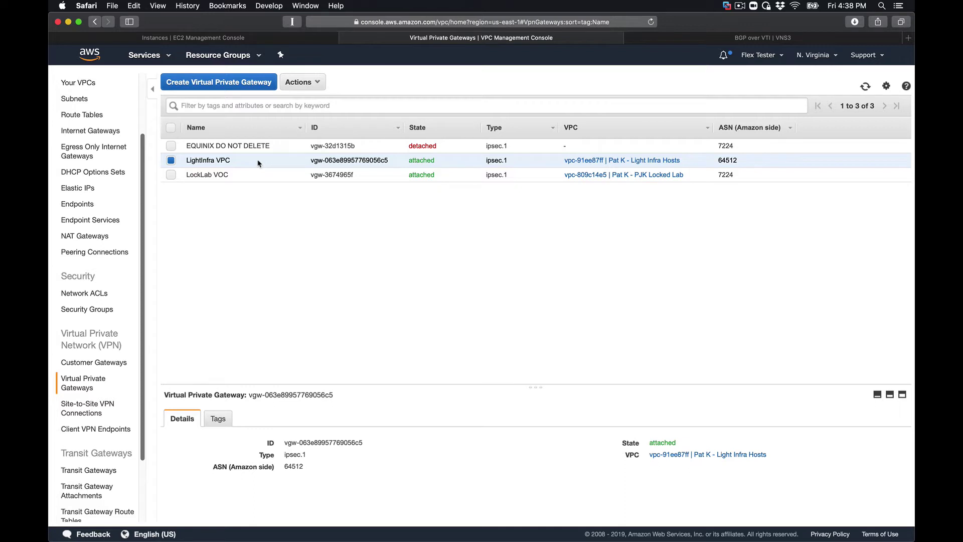
mouse_move(259, 163)
click(241, 82)
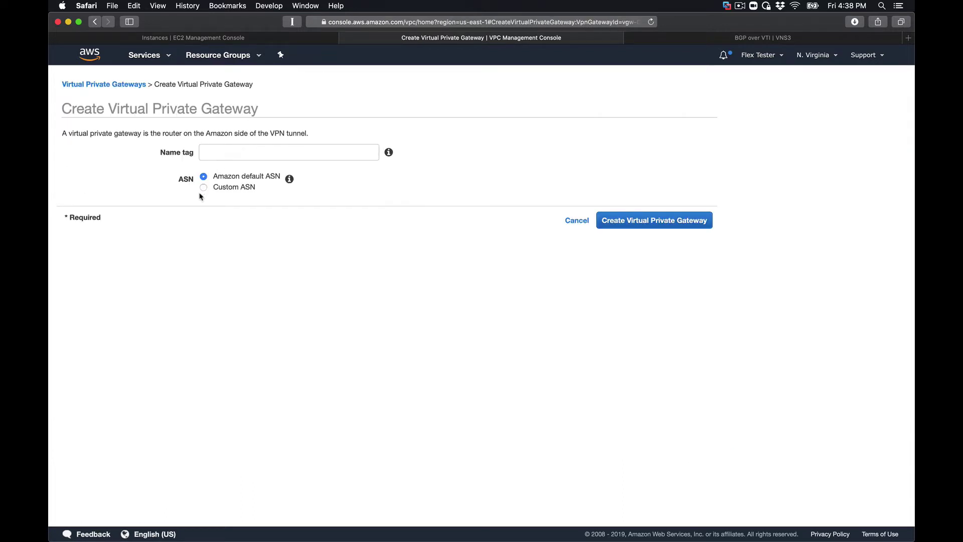
mouse_move(289, 179)
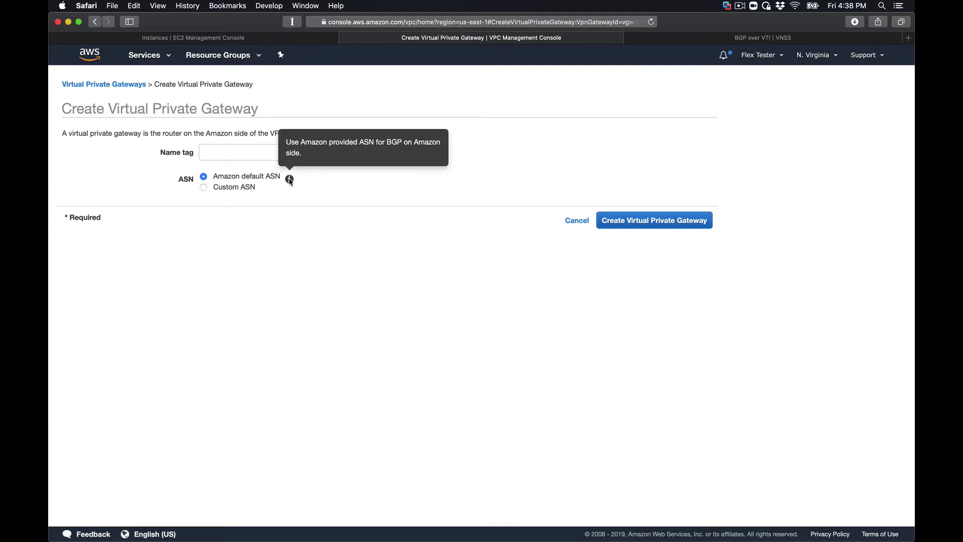
click(203, 188)
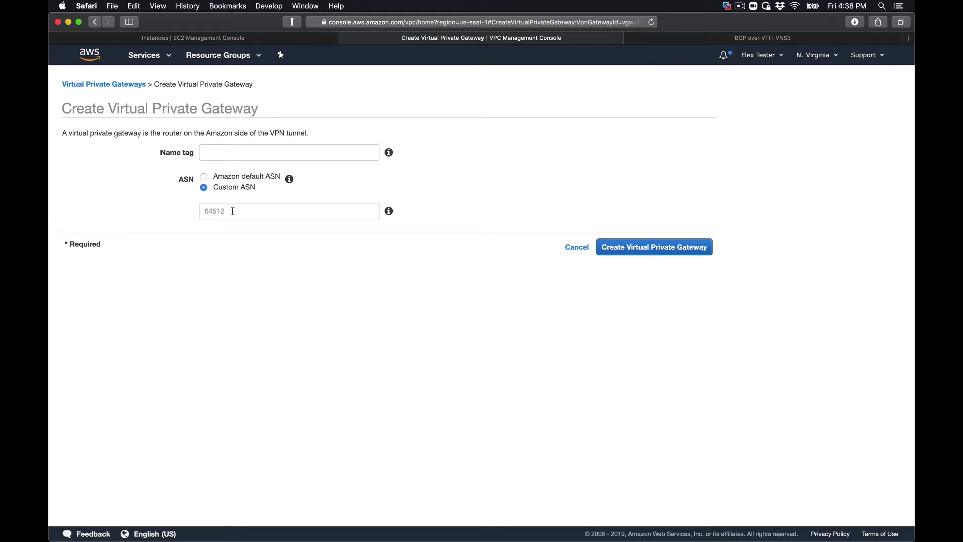
click(573, 249)
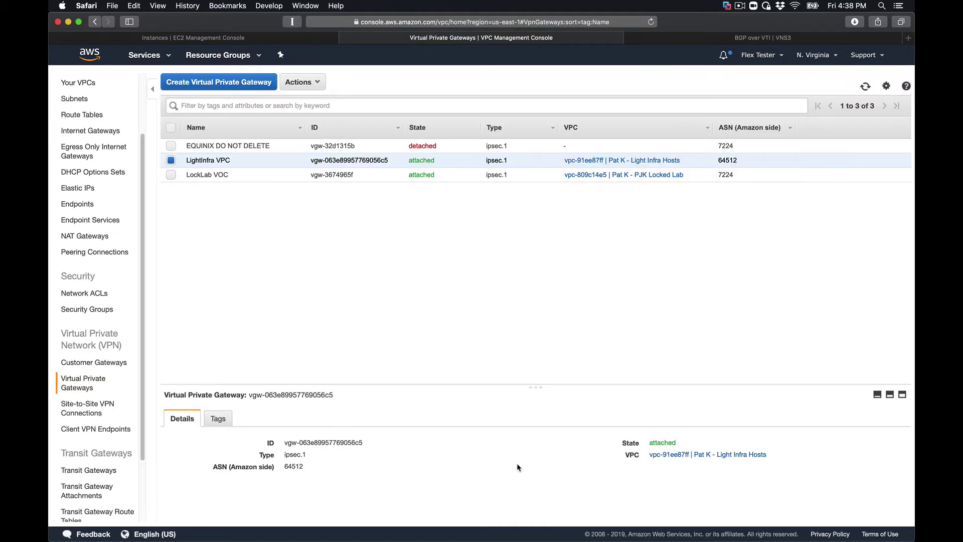
- Review the BGP_Demo_483 customer gateway, then list the Site-to-Site VPN connections
mouse_move(296, 470)
click(92, 362)
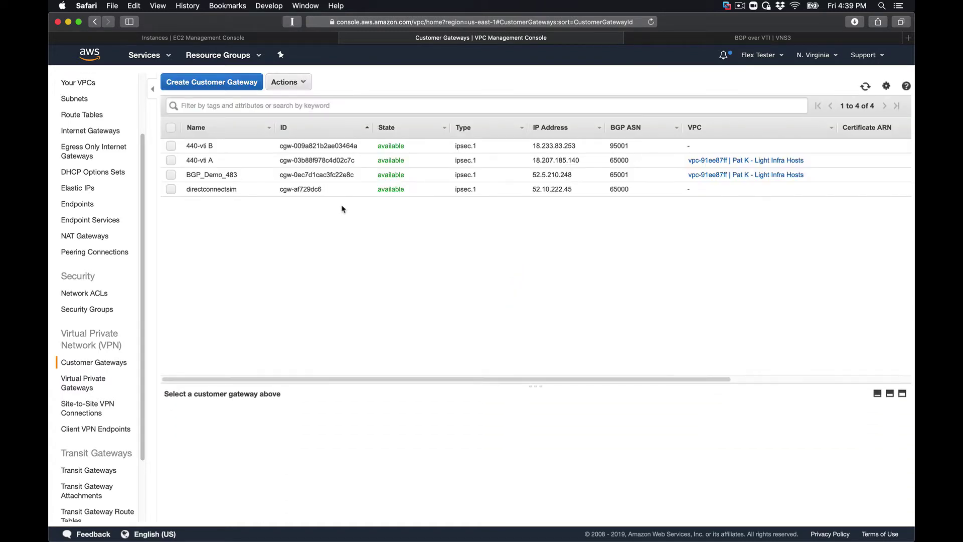
click(318, 174)
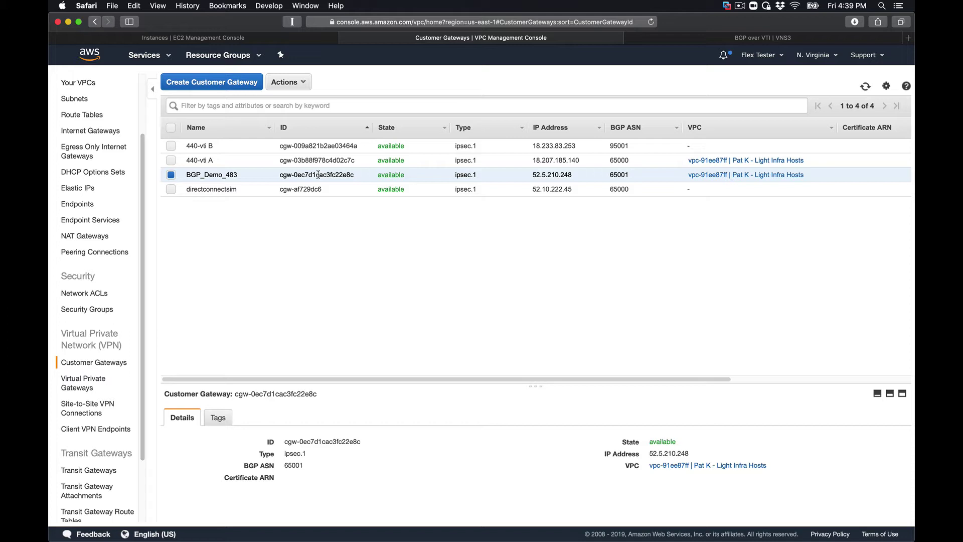
click(91, 410)
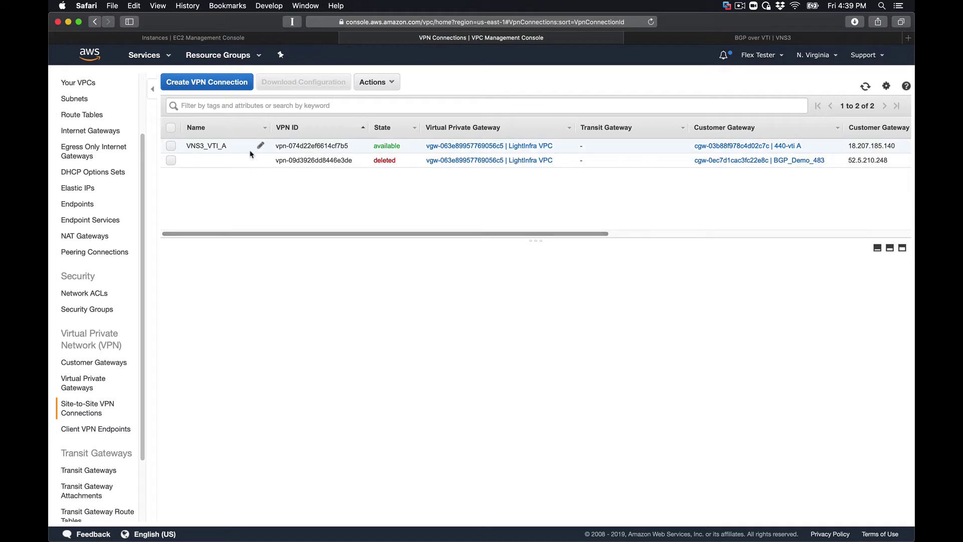
click(221, 82)
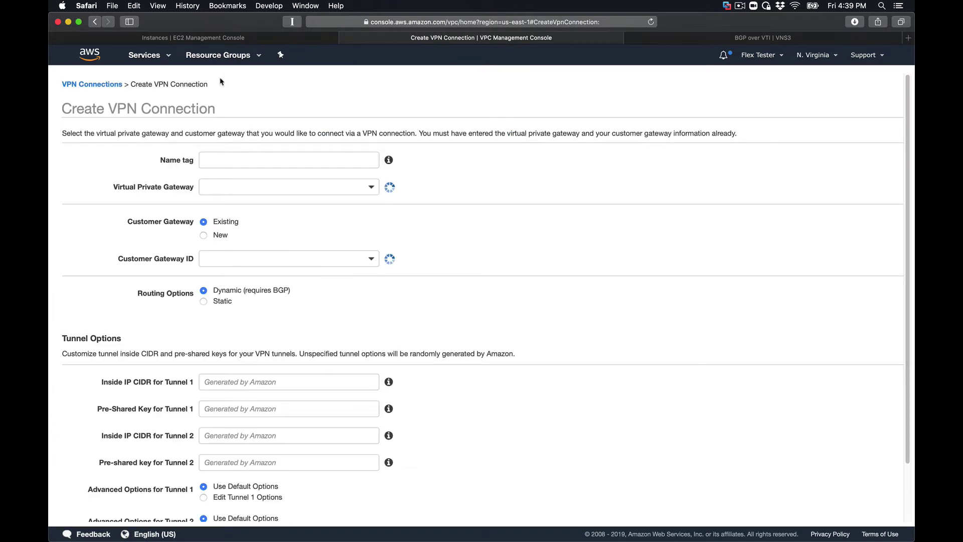
click(234, 159)
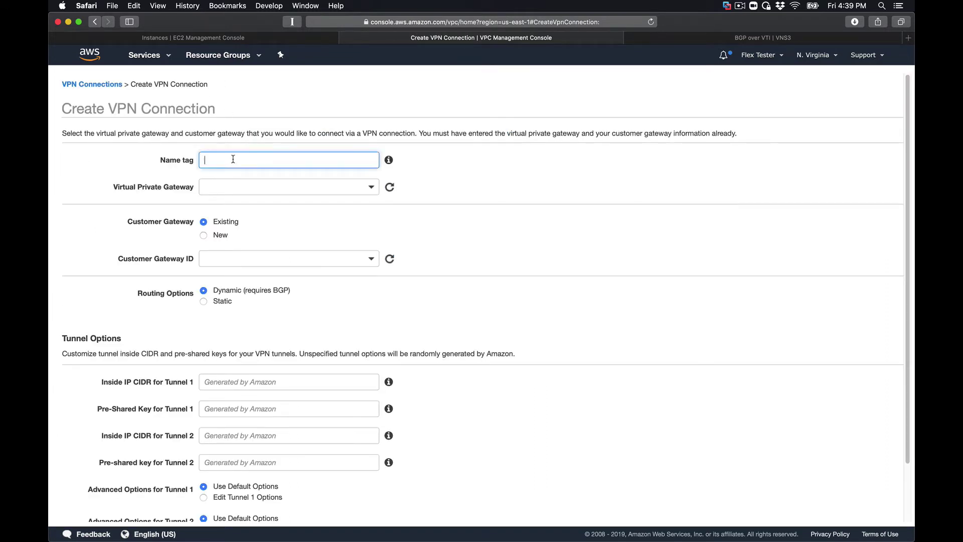
text(VNS3_BGP)
click(261, 188)
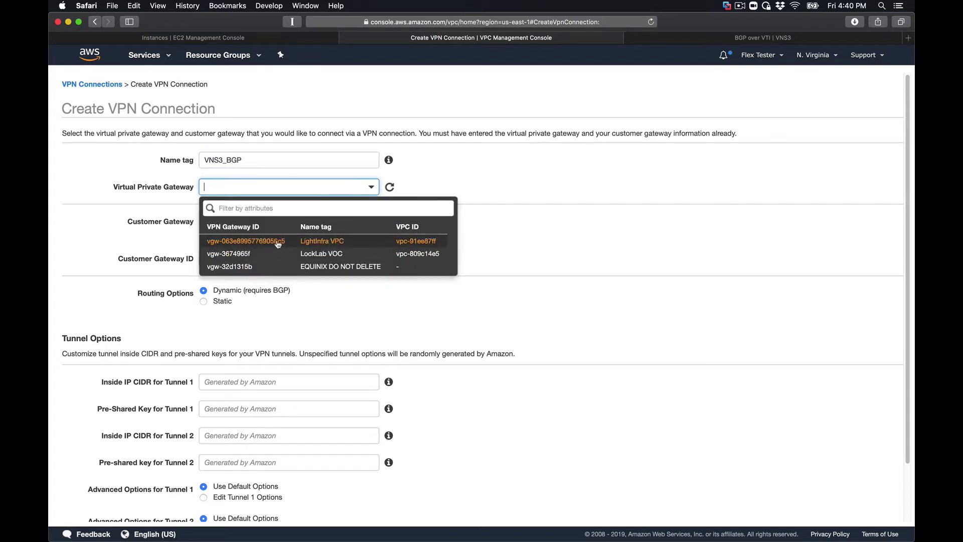
click(278, 242)
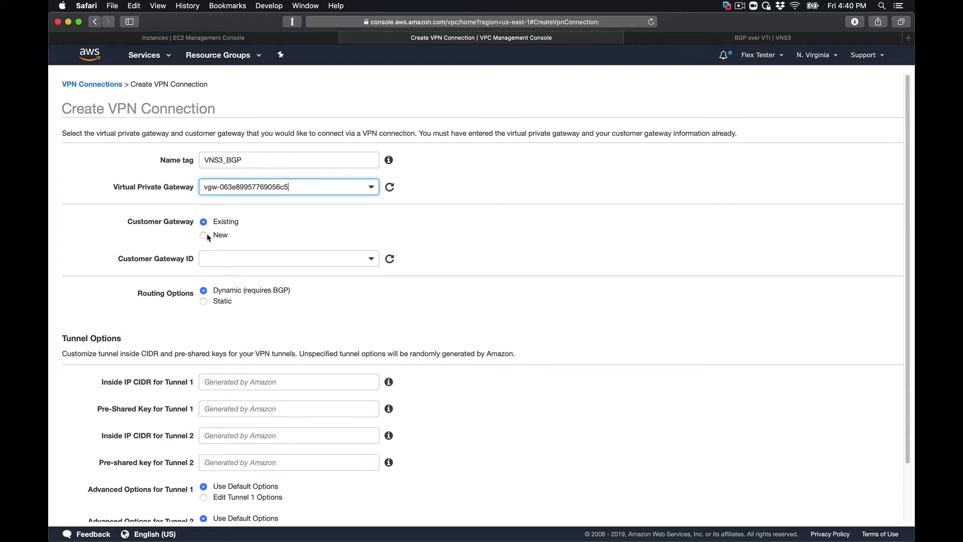
click(266, 256)
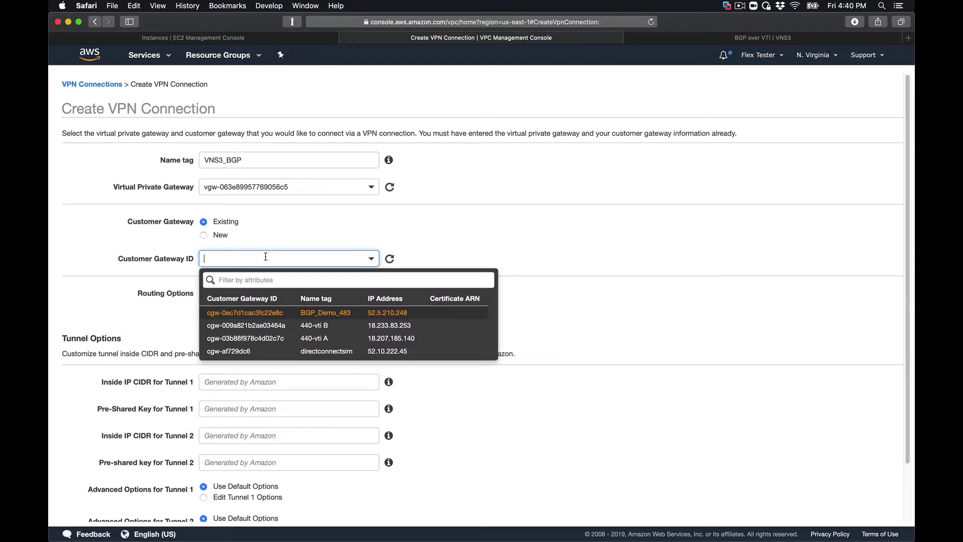
click(271, 313)
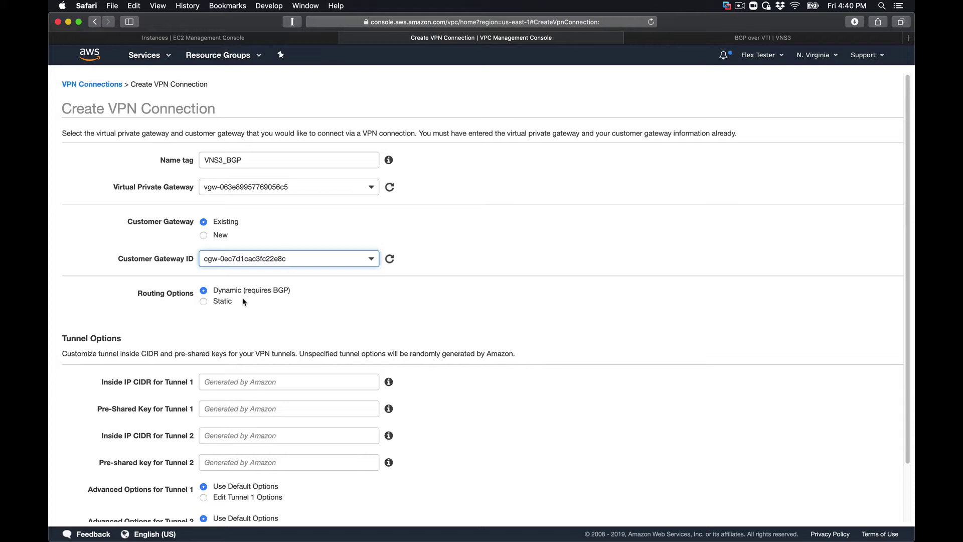
- Enter the same pre-shared key for both Tunnel 1 and Tunnel 2
scroll(245, 301, down, 3)
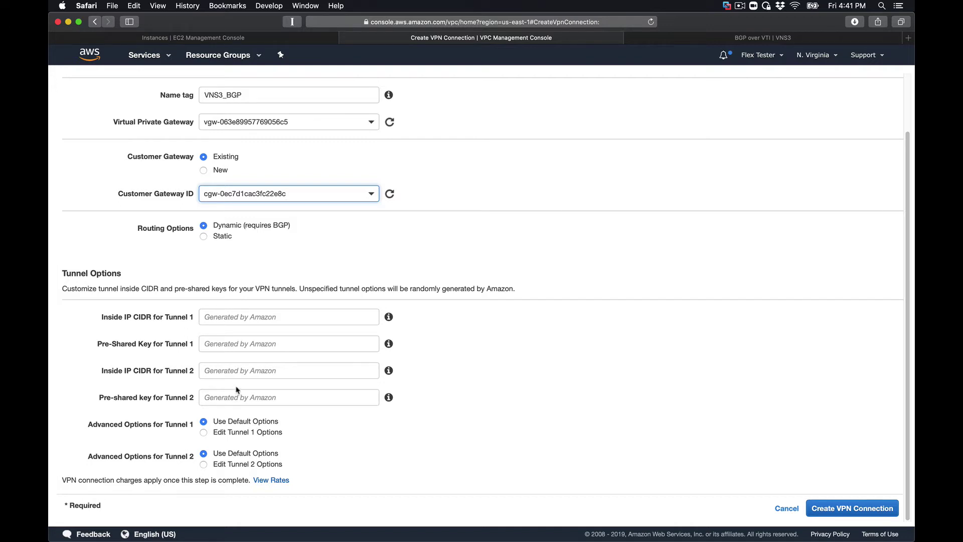
click(228, 343)
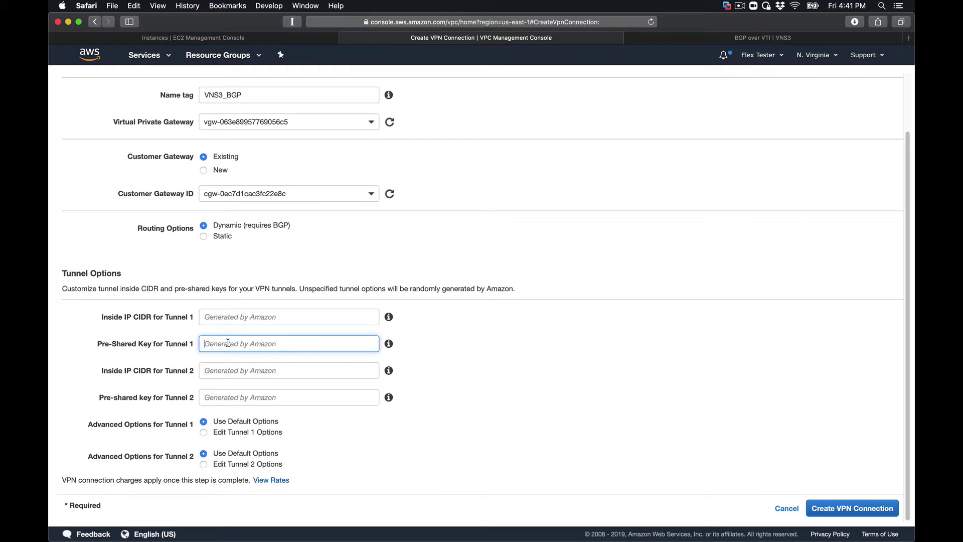
text(testtest)
key(Tab)
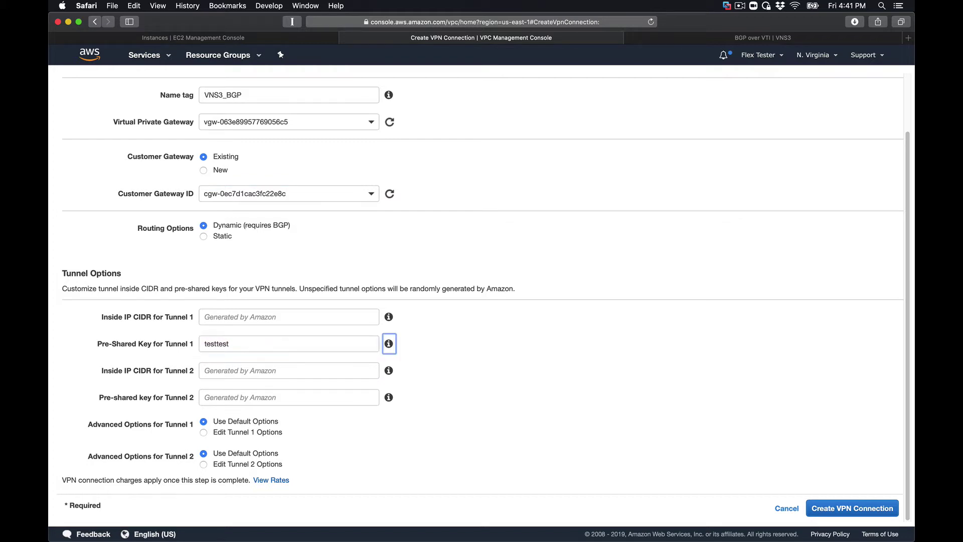
key(Tab)
key(Tab)
key(Tab)
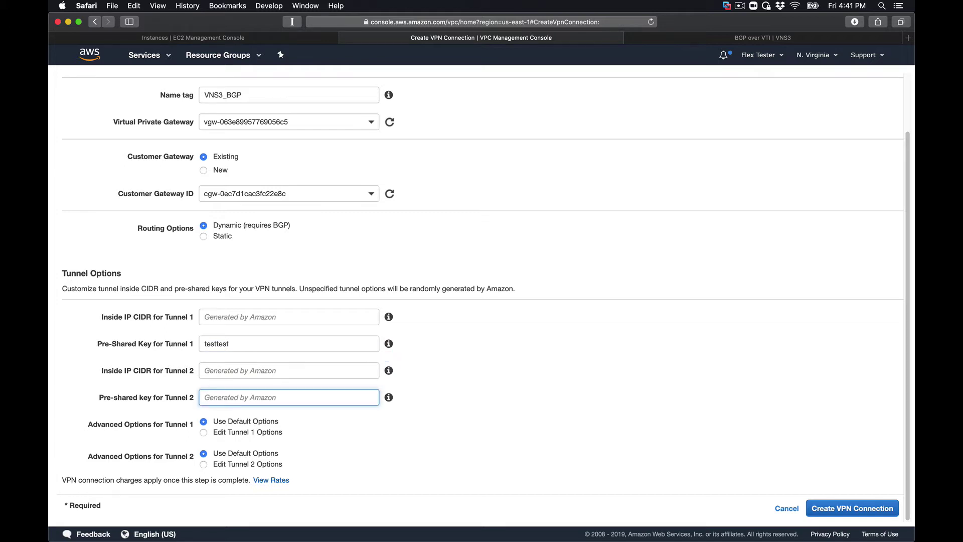
text(testtest)
- Customise Tunnel 1, keeping only AES256 encryption and SHA2-256 integrity in both phases
click(203, 433)
scroll(203, 435, down, 5)
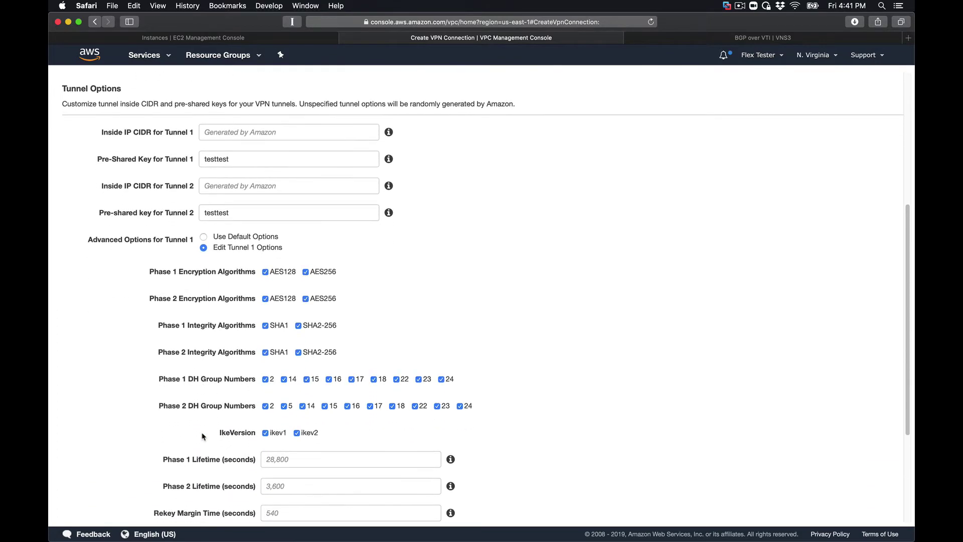
scroll(202, 434, down, 3)
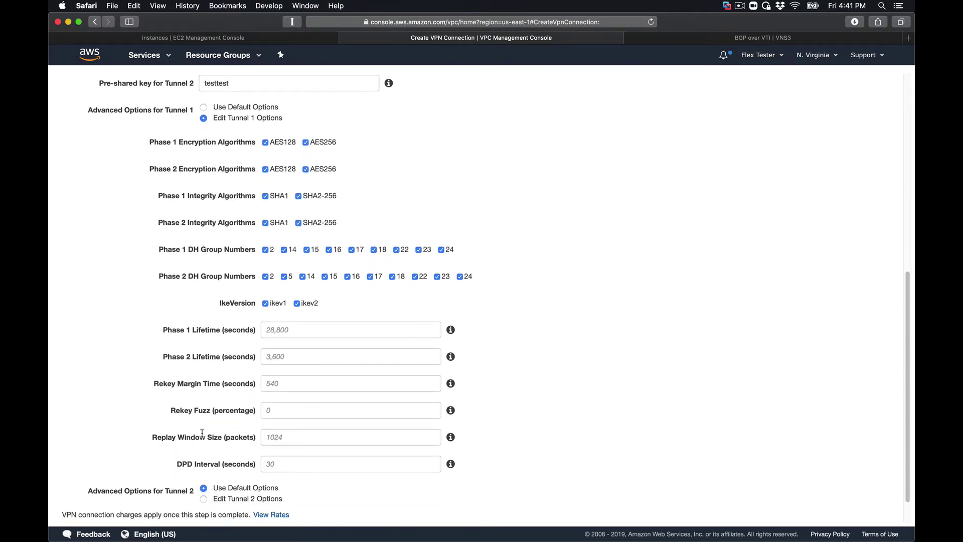
click(266, 144)
click(266, 169)
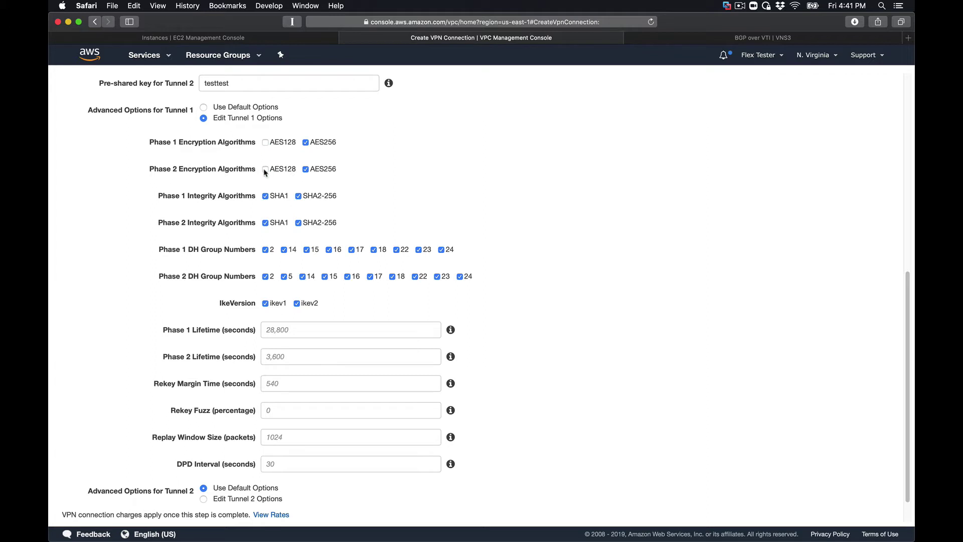
click(265, 196)
click(265, 222)
- Limit Tunnel 1 Phase 1 and Phase 2 DH groups to 14 and allow only IKEv1
click(266, 276)
click(307, 249)
click(285, 277)
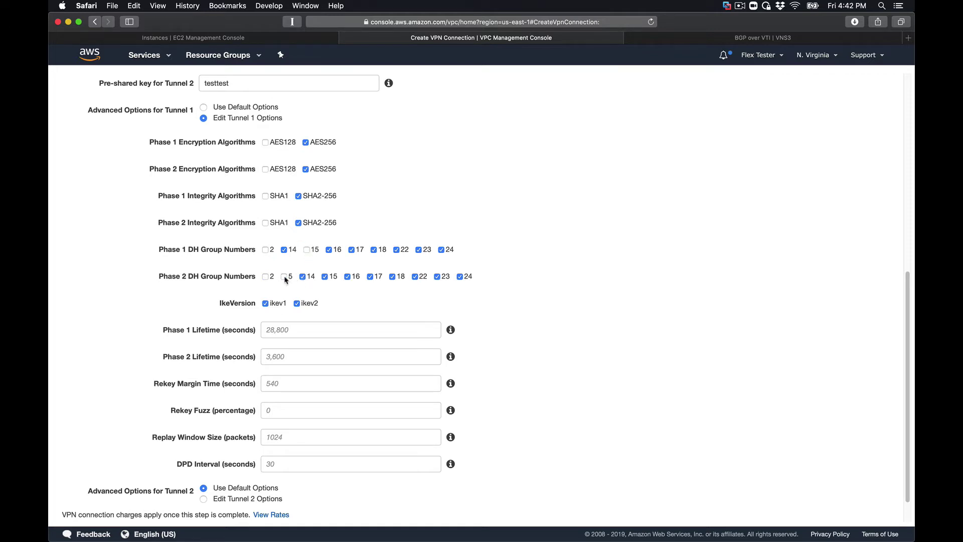
click(324, 277)
click(351, 249)
click(329, 250)
click(347, 276)
click(371, 276)
click(393, 277)
click(373, 250)
click(396, 249)
click(419, 250)
click(415, 276)
click(442, 250)
click(436, 277)
click(459, 276)
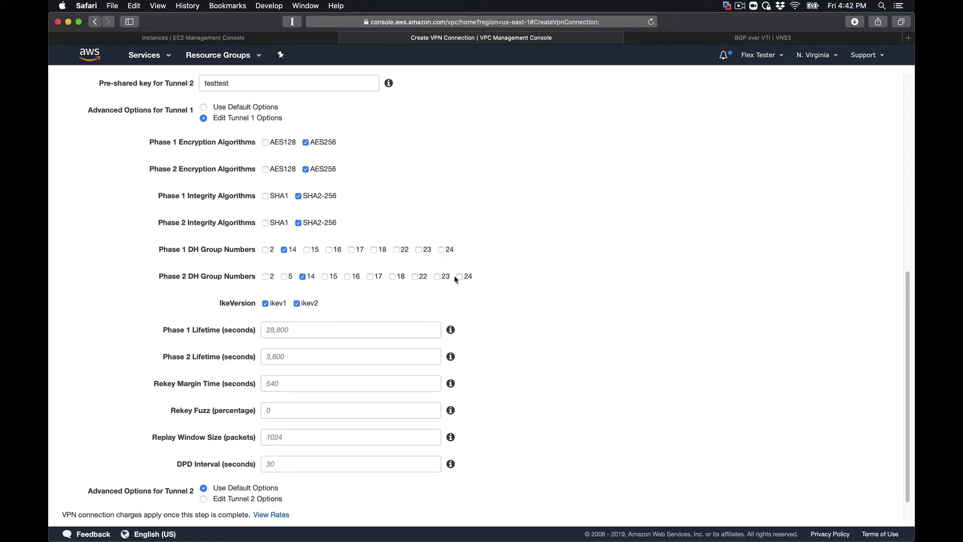
click(297, 303)
- Switch Tunnel 2 to custom advanced options
scroll(311, 326, down, 2)
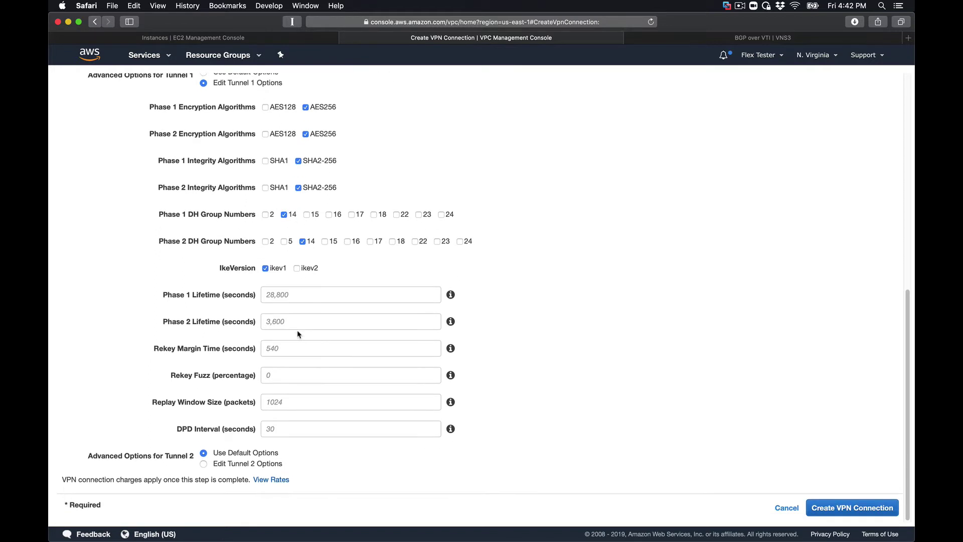
click(203, 464)
scroll(278, 434, down, 2)
scroll(278, 435, down, 10)
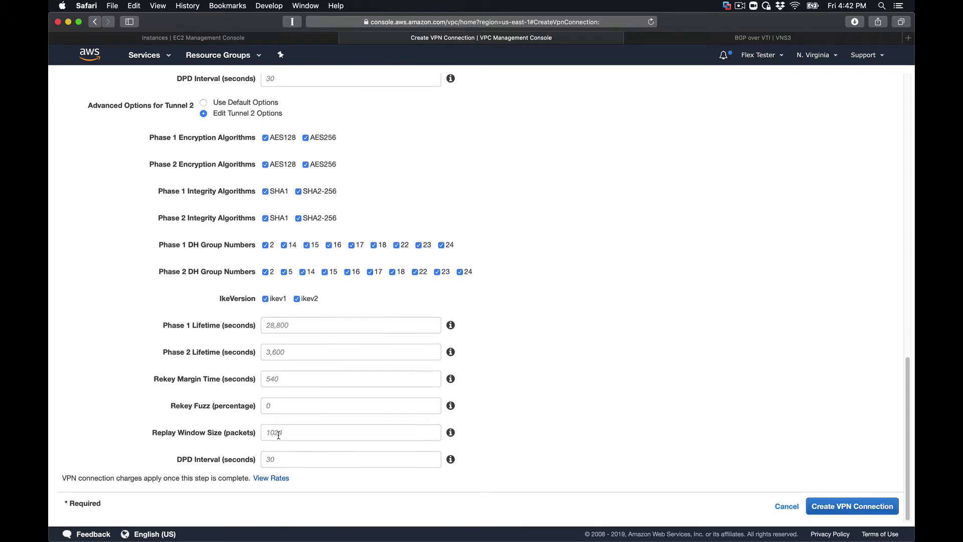
- Clear every Tunnel 2 Phase 1 and Phase 2 DH group except 14
click(441, 247)
click(419, 247)
click(397, 247)
click(351, 247)
click(306, 247)
click(265, 274)
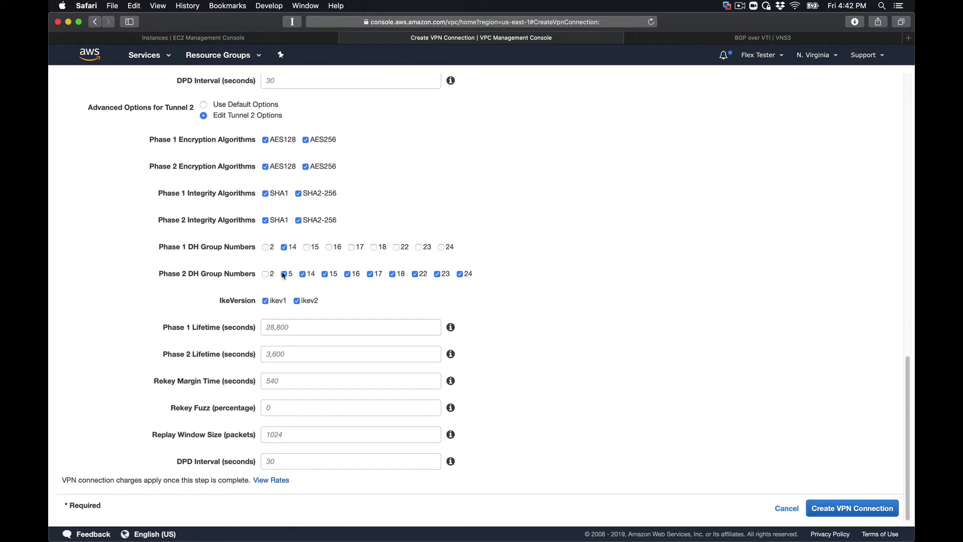
click(284, 273)
click(370, 273)
click(414, 274)
click(459, 273)
scroll(322, 439, up, 5)
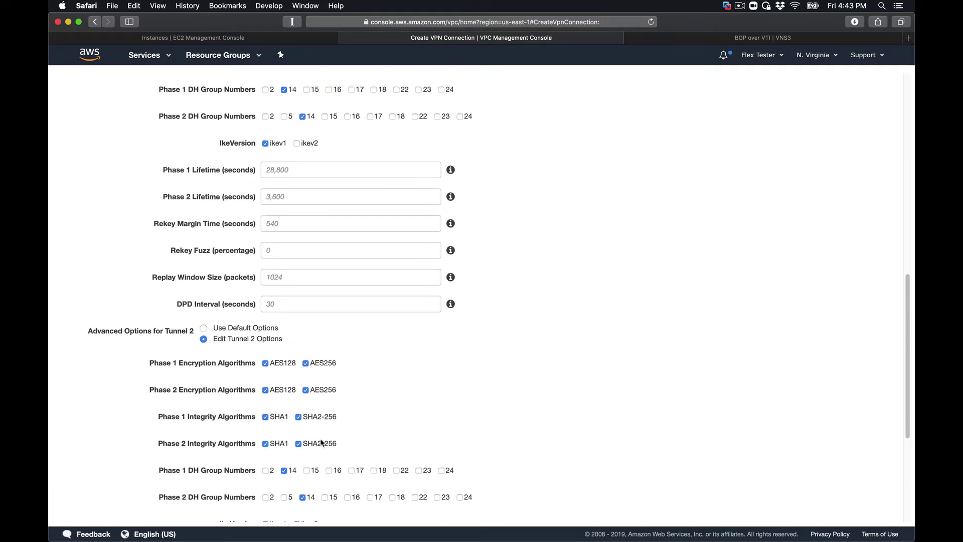
scroll(254, 334, down, 3)
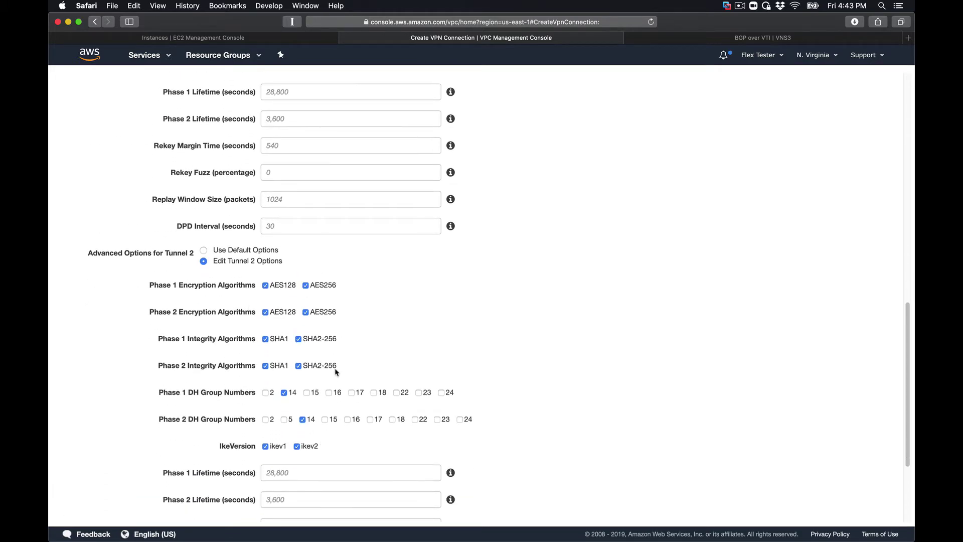
scroll(329, 303, down, 4)
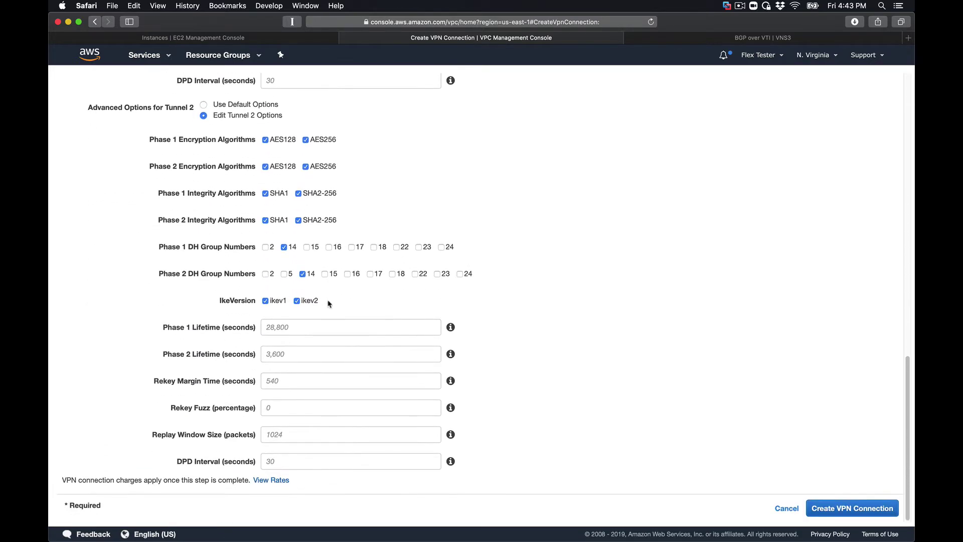
scroll(330, 303, up, 10)
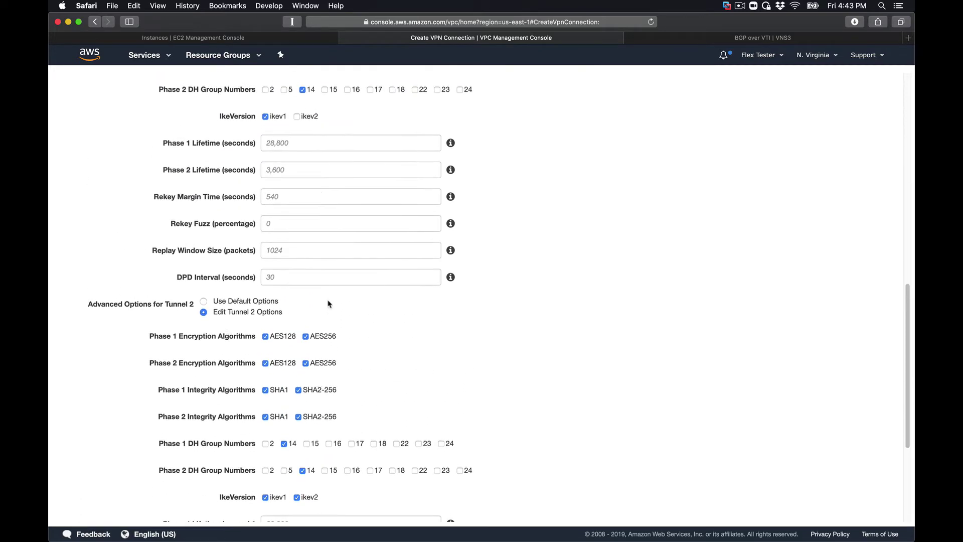
scroll(329, 304, up, 5)
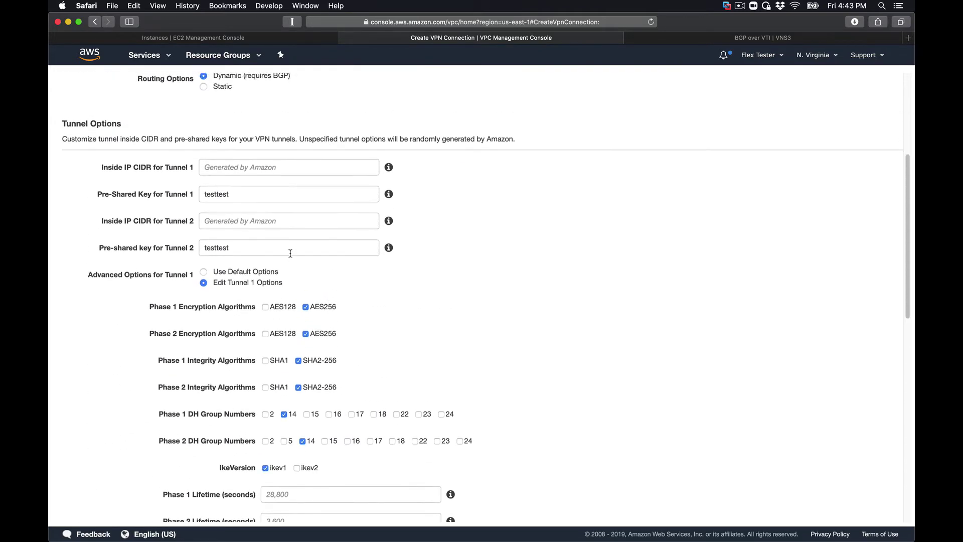
scroll(289, 248, up, 2)
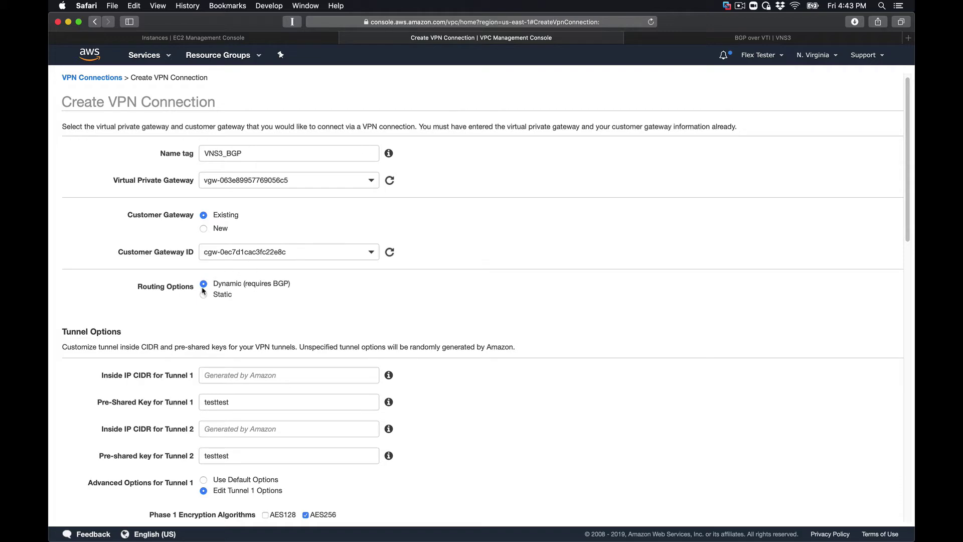
scroll(320, 361, down, 5)
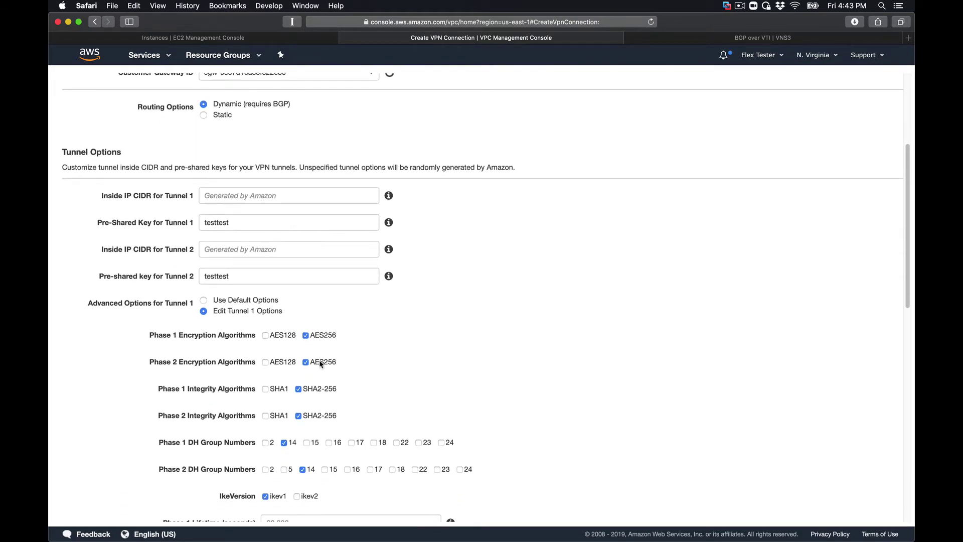
scroll(320, 364, down, 3)
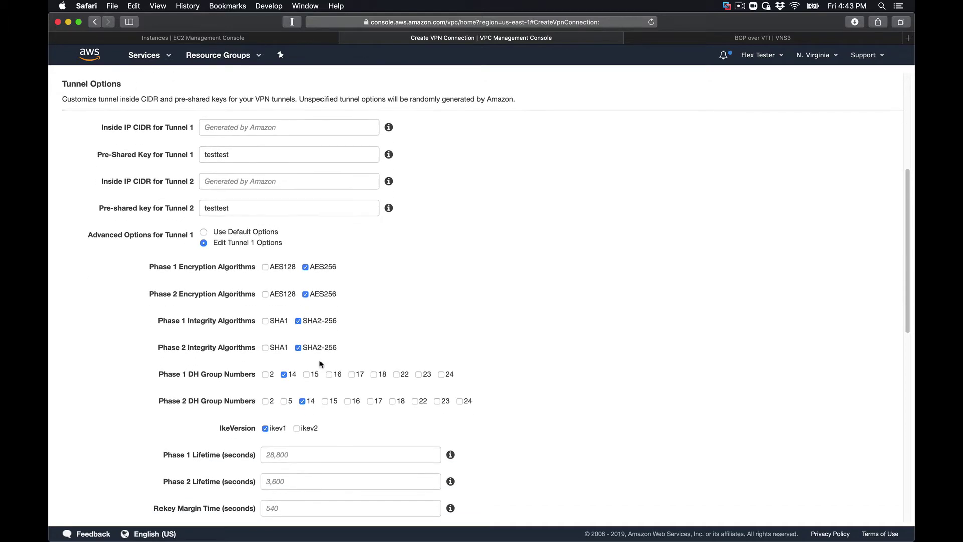
scroll(315, 368, down, 5)
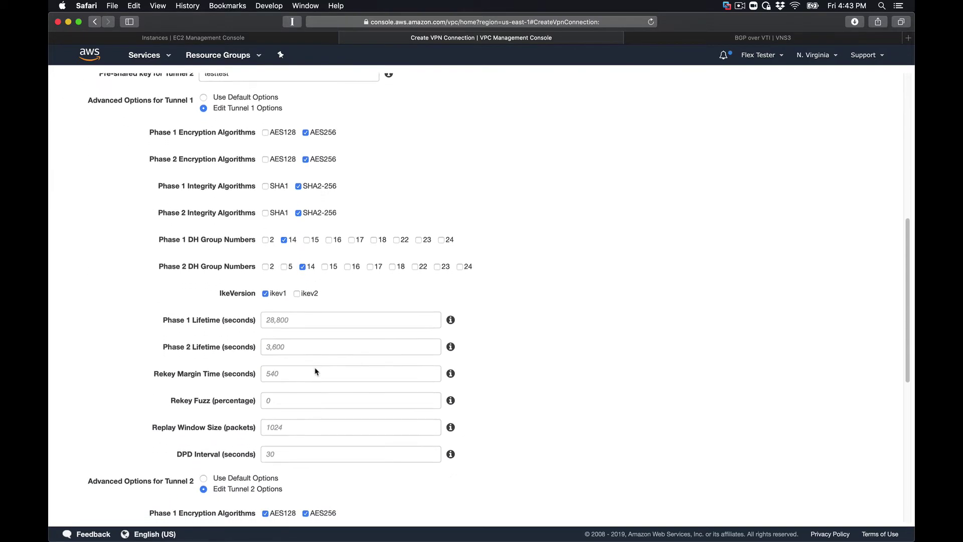
scroll(315, 368, down, 8)
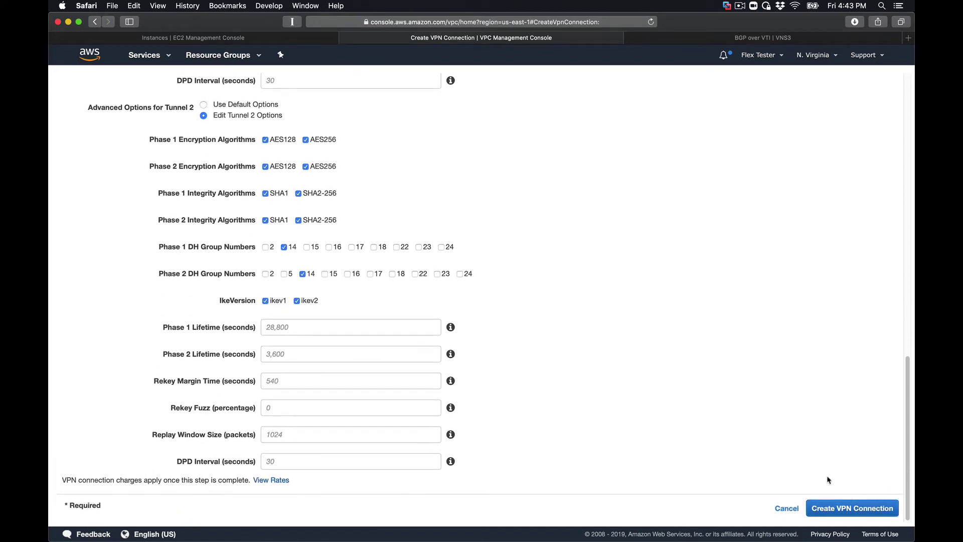
- Create the VNS3_BGP VPN connection and close the success page
click(845, 507)
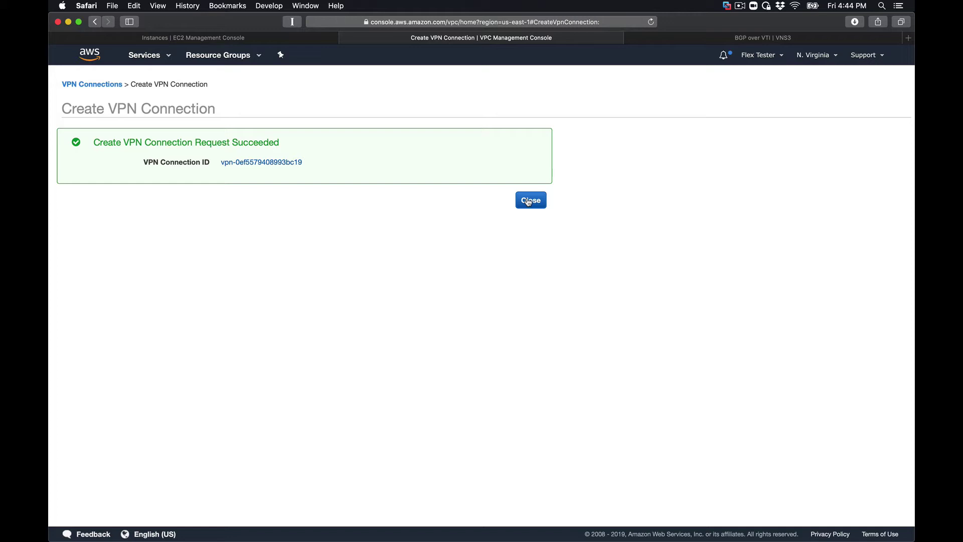
click(528, 201)
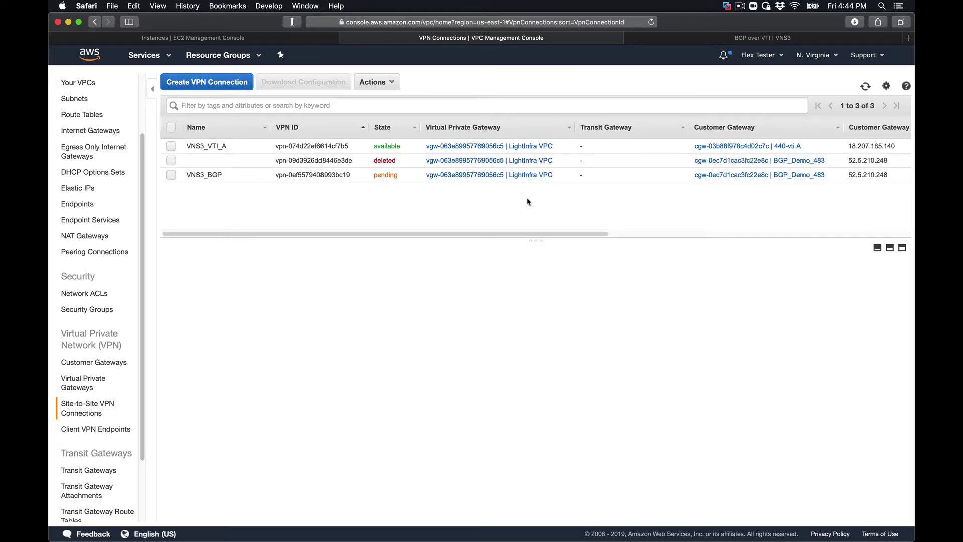
- Select VNS3_BGP and view its tunnel details, both DOWN at 35.168.145.207 and 52.2.95.162
click(415, 176)
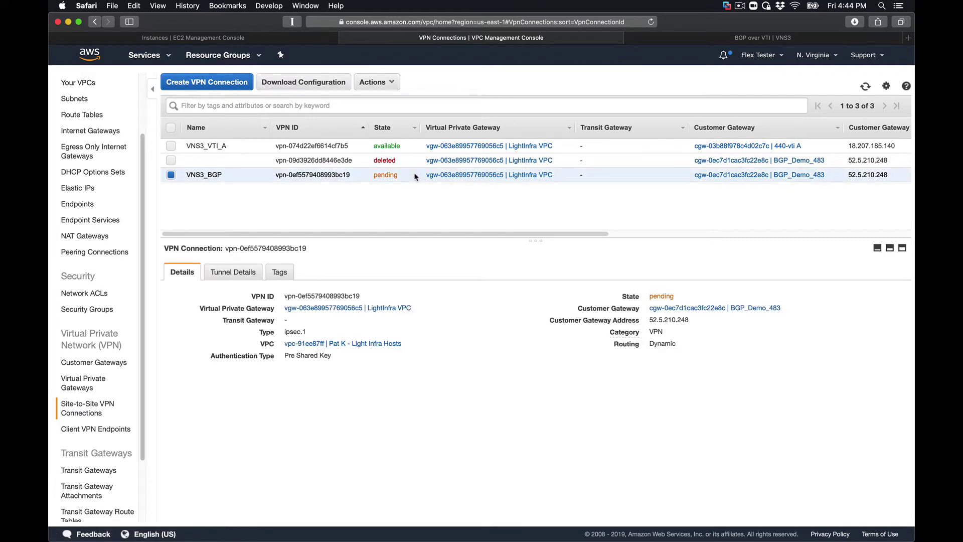
click(338, 86)
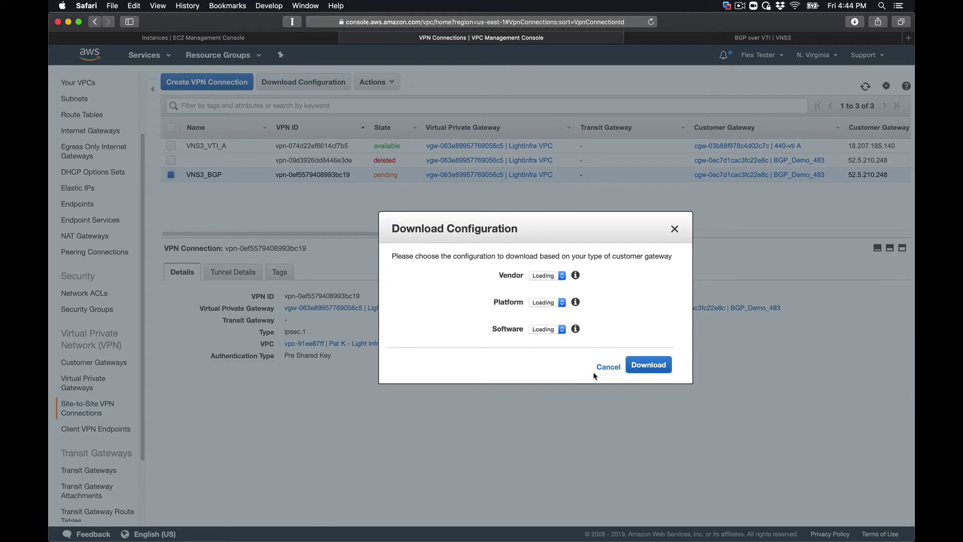
click(608, 367)
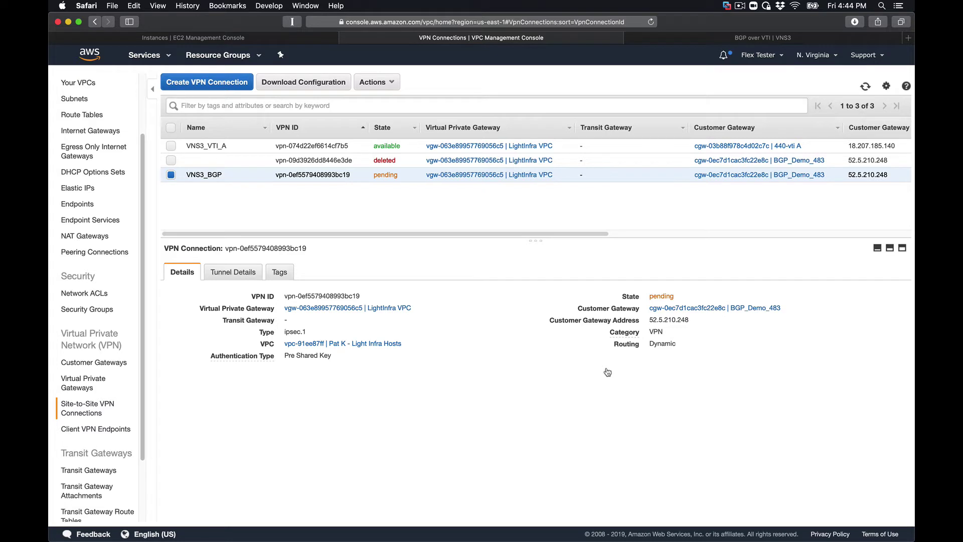
click(740, 6)
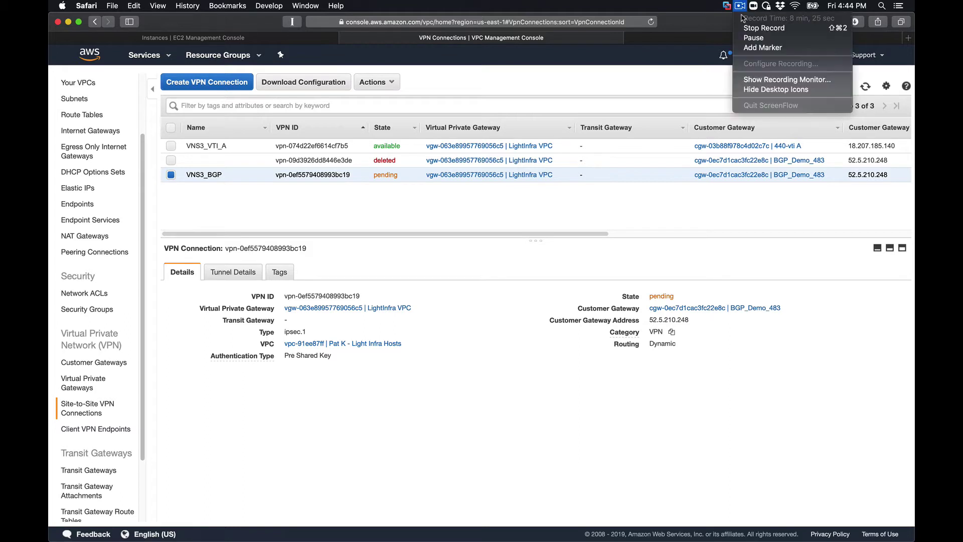
click(754, 38)
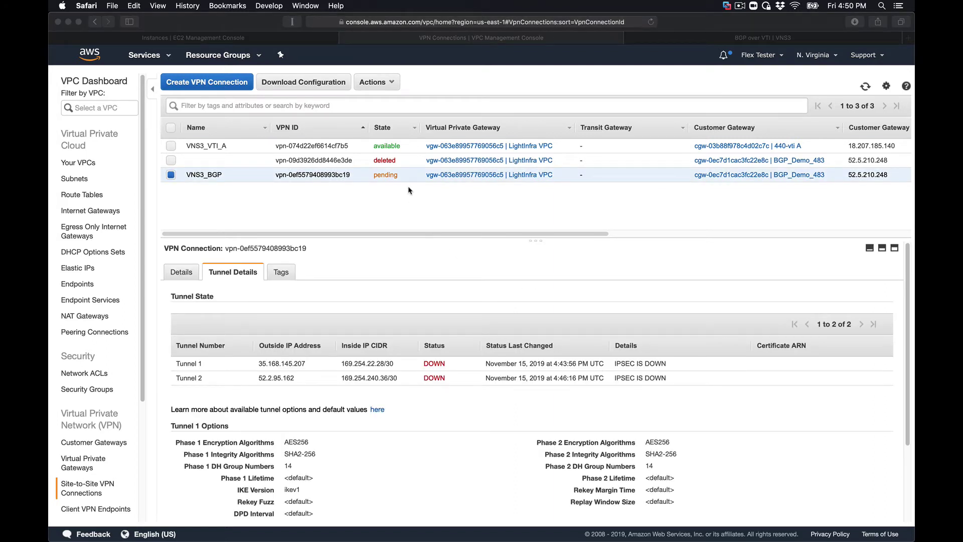
click(320, 86)
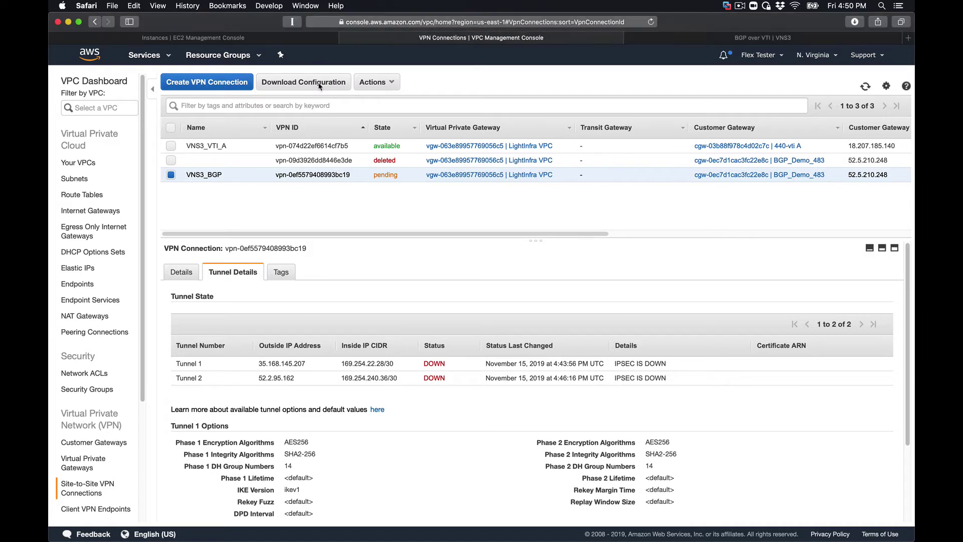
click(319, 85)
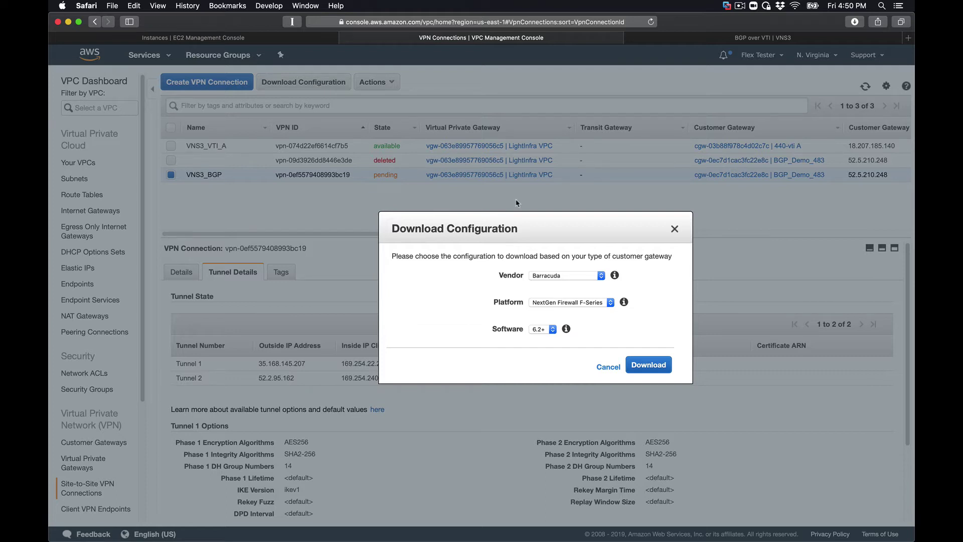
click(554, 276)
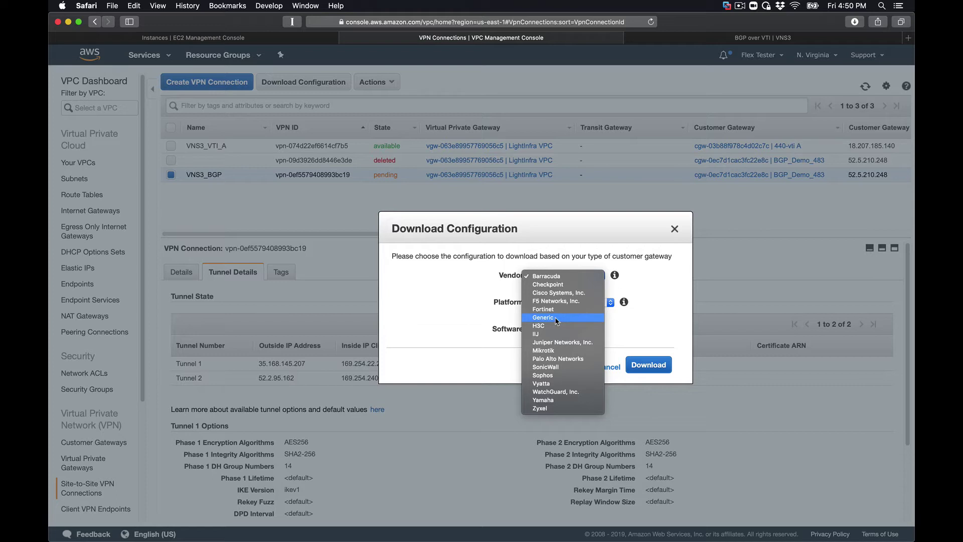
click(556, 318)
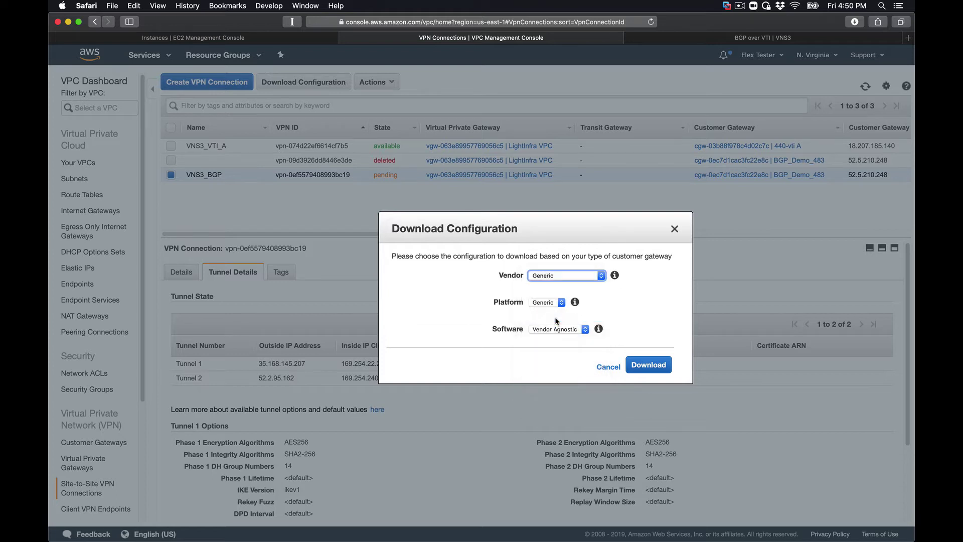
click(649, 366)
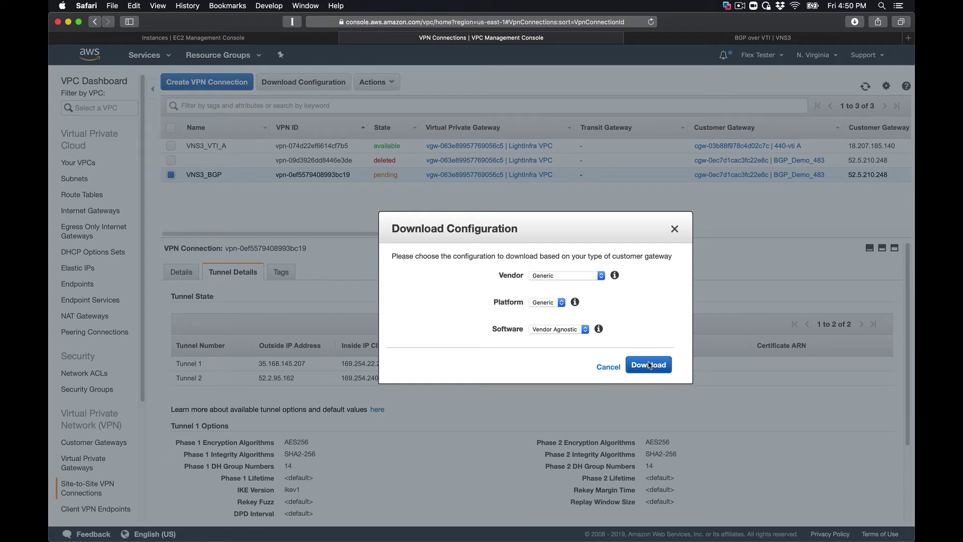
click(855, 21)
double_click(777, 63)
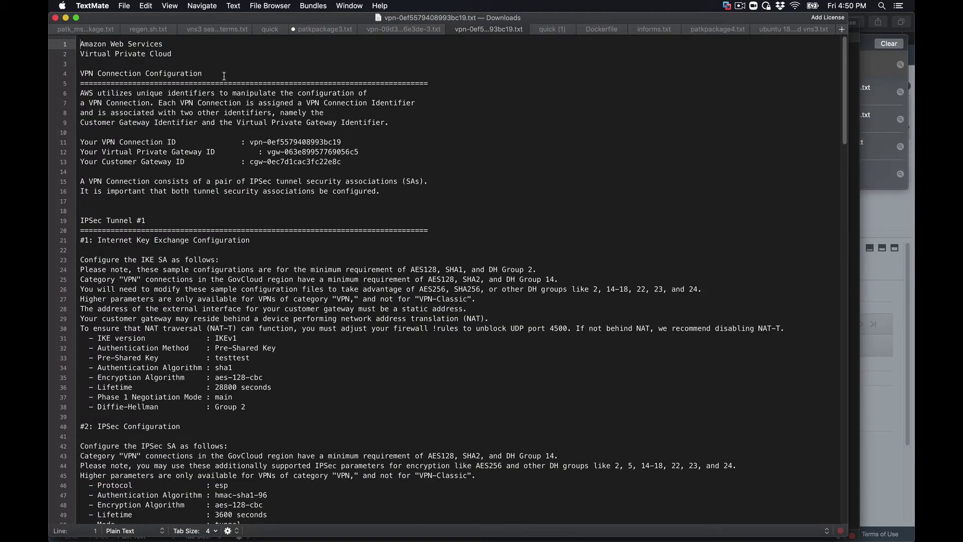
- Copy the Virtual Private Gateway outside address 35.168.145.207 from the tunnel configuration file
scroll(148, 213, down, 3)
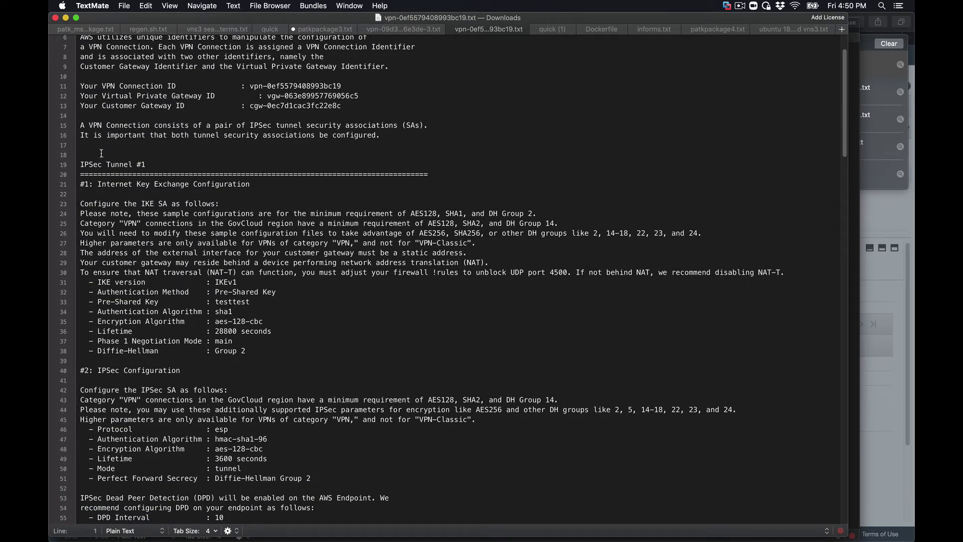
drag(80, 272, 295, 367)
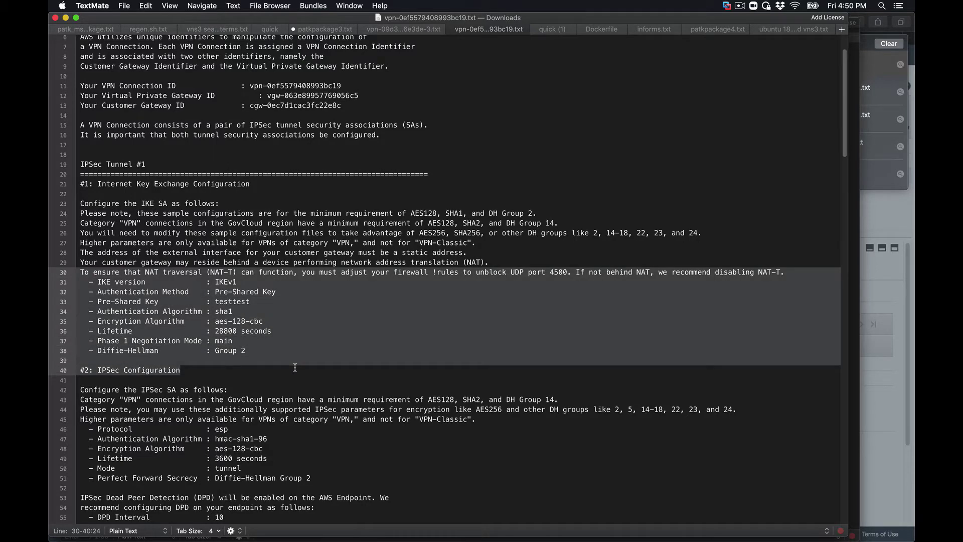
scroll(295, 368, down, 5)
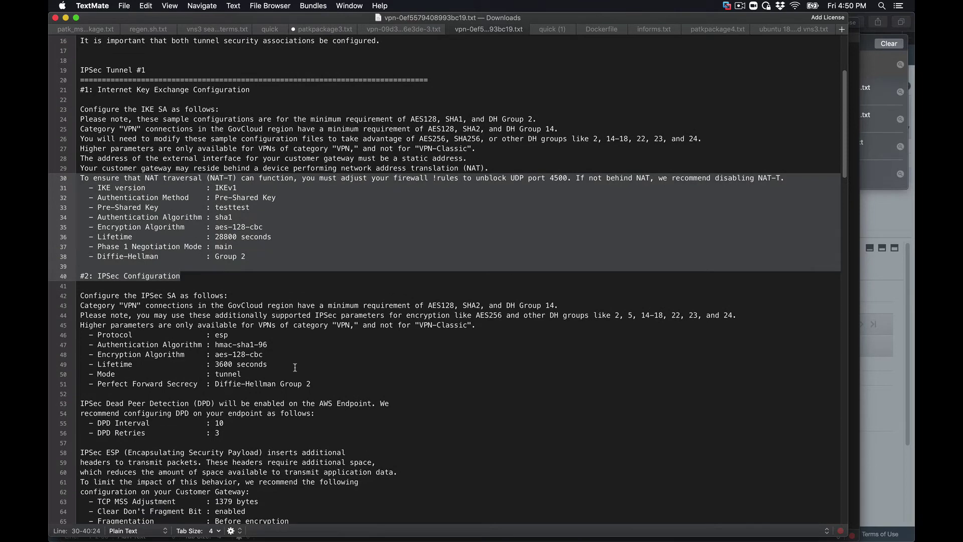
scroll(295, 368, down, 3)
scroll(295, 368, down, 2)
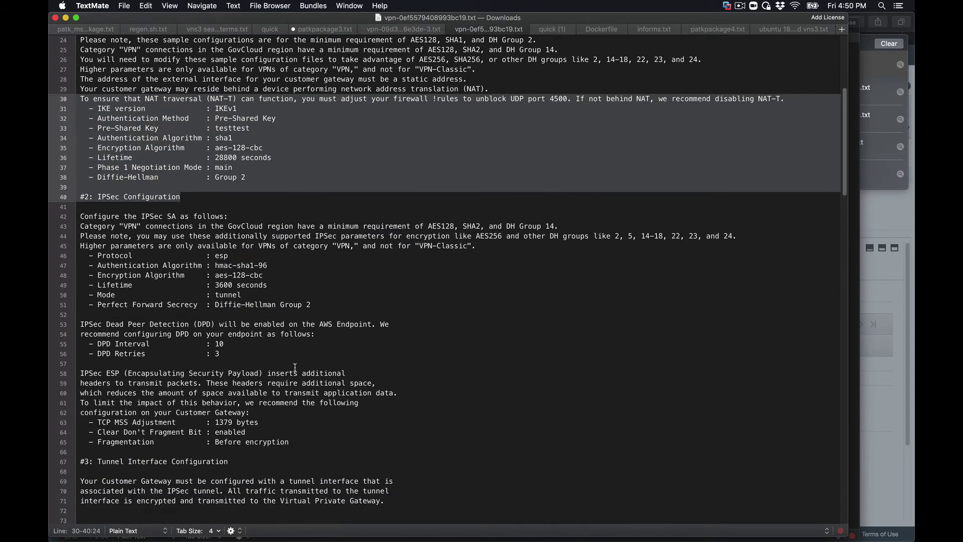
scroll(295, 367, down, 4)
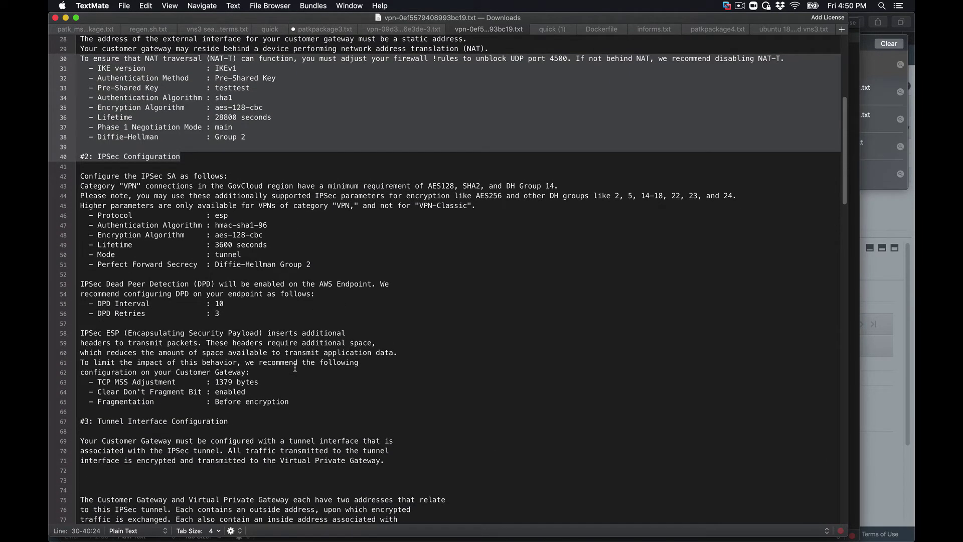
scroll(295, 368, down, 10)
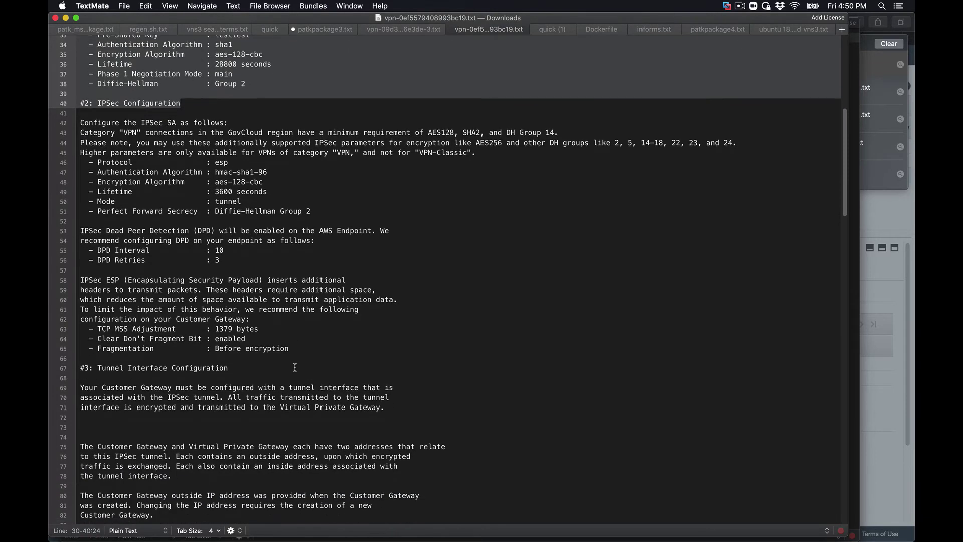
scroll(295, 367, down, 8)
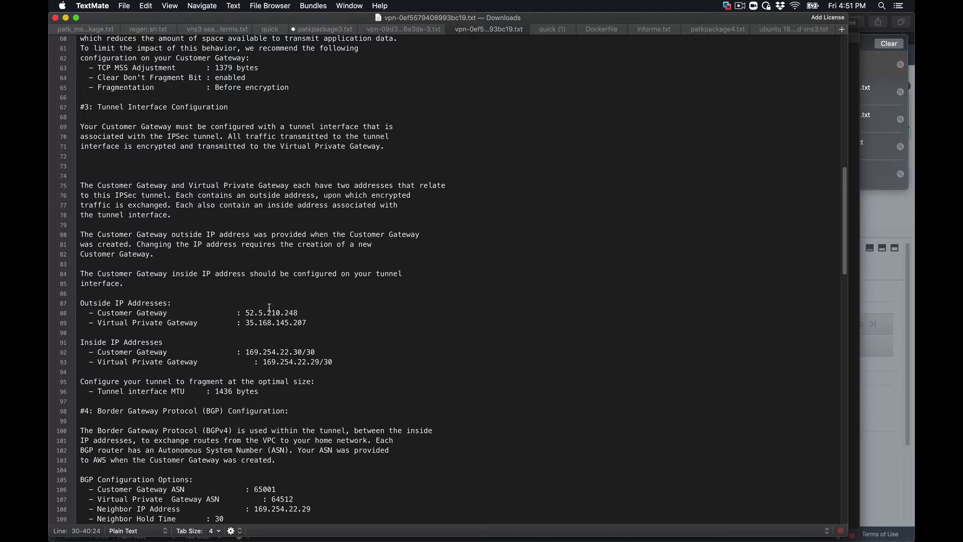
triple_click(269, 312)
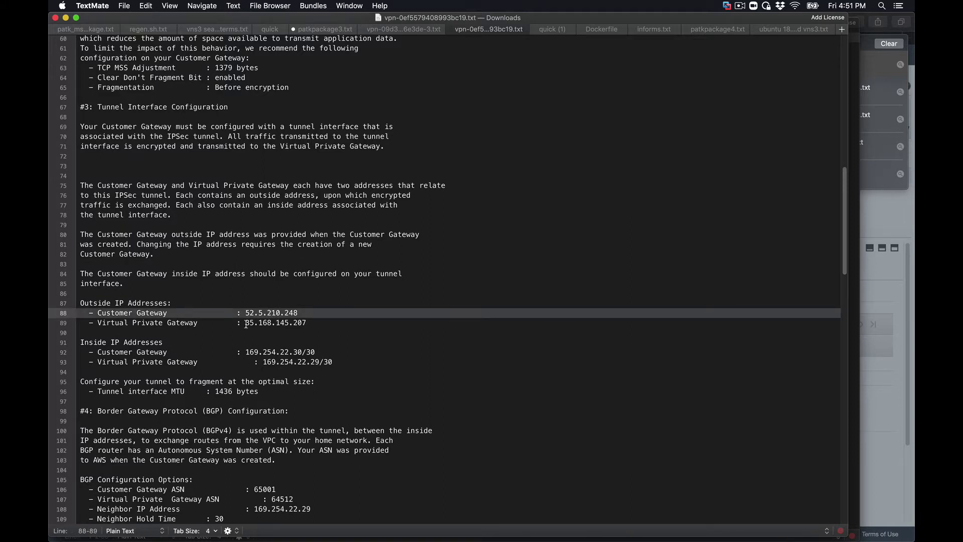
drag(246, 323, 319, 322)
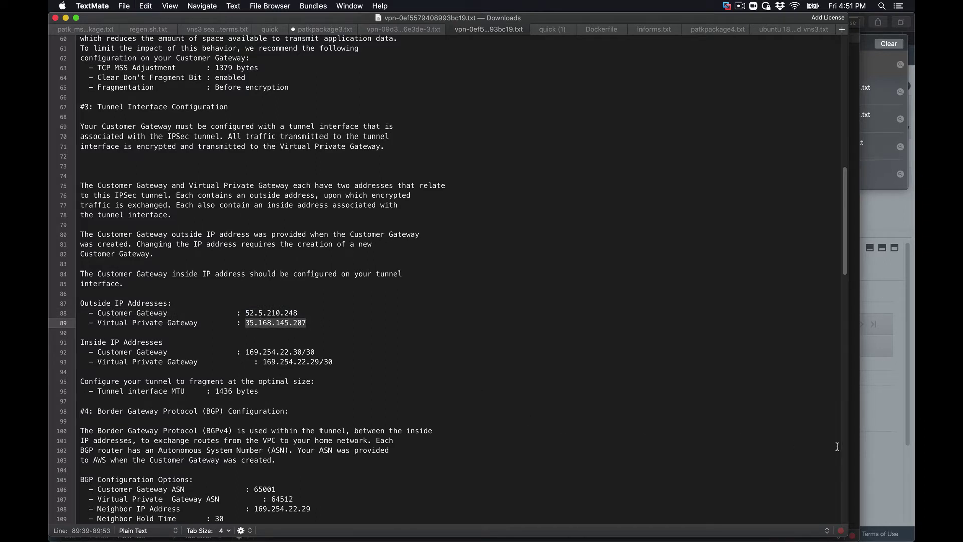
click(882, 416)
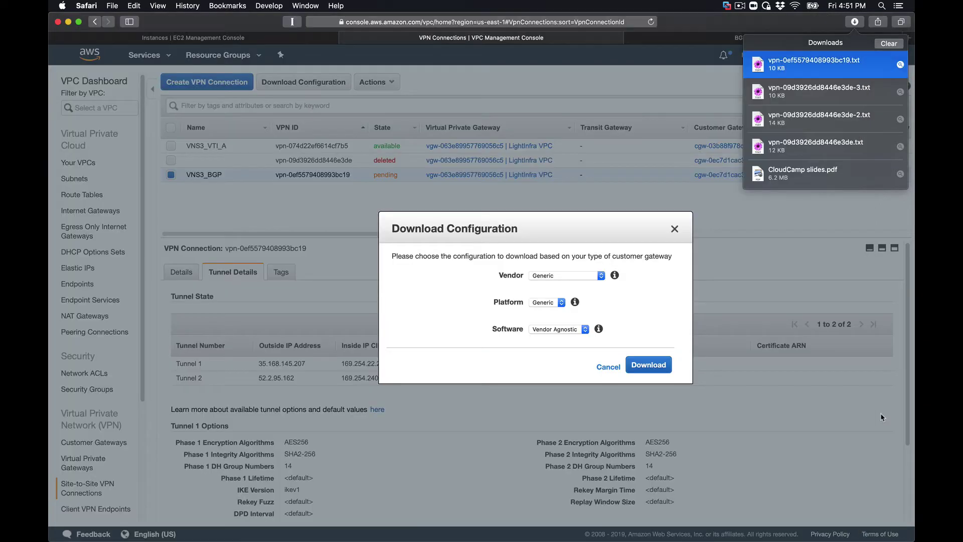
- Dismiss the Download Configuration dialog to see VNS3_BGP's two tunnels, both DOWN
click(675, 231)
click(675, 233)
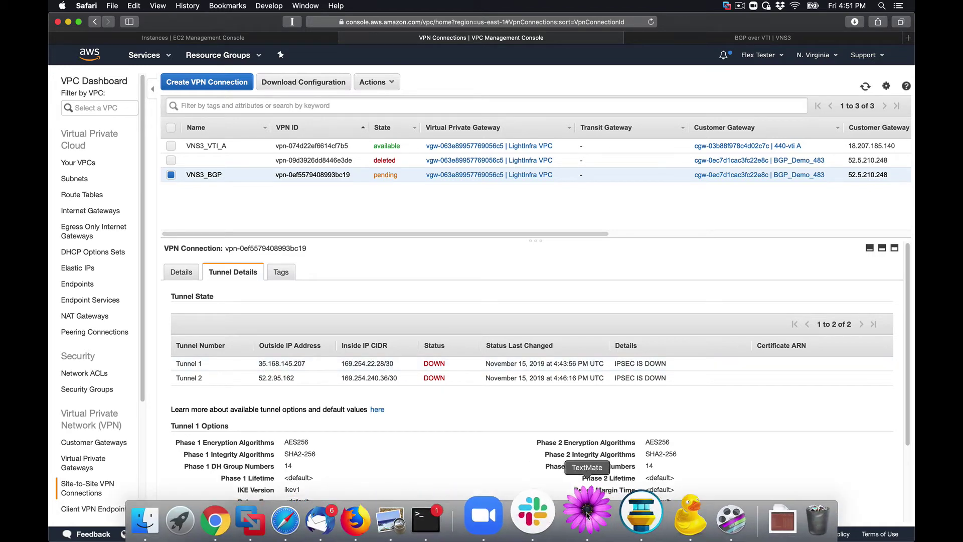
click(587, 511)
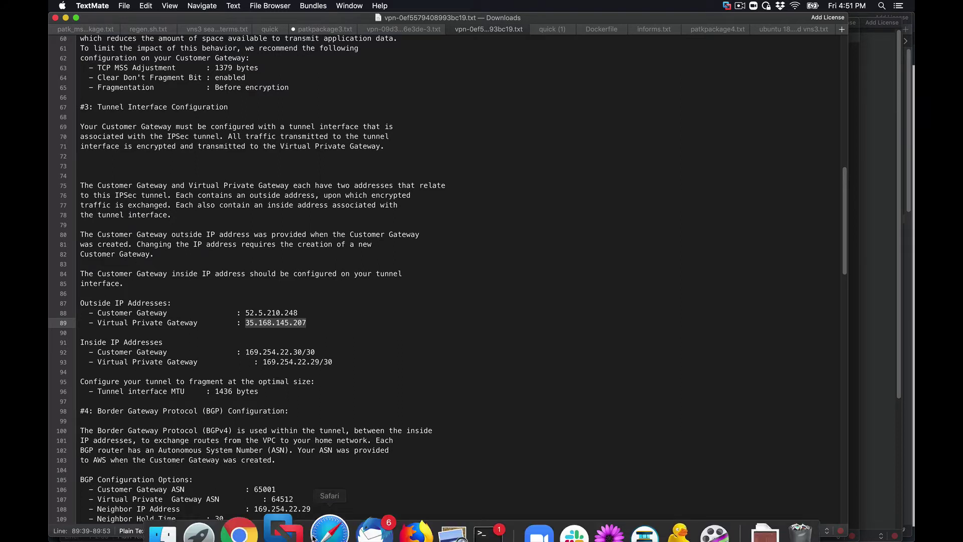
click(325, 514)
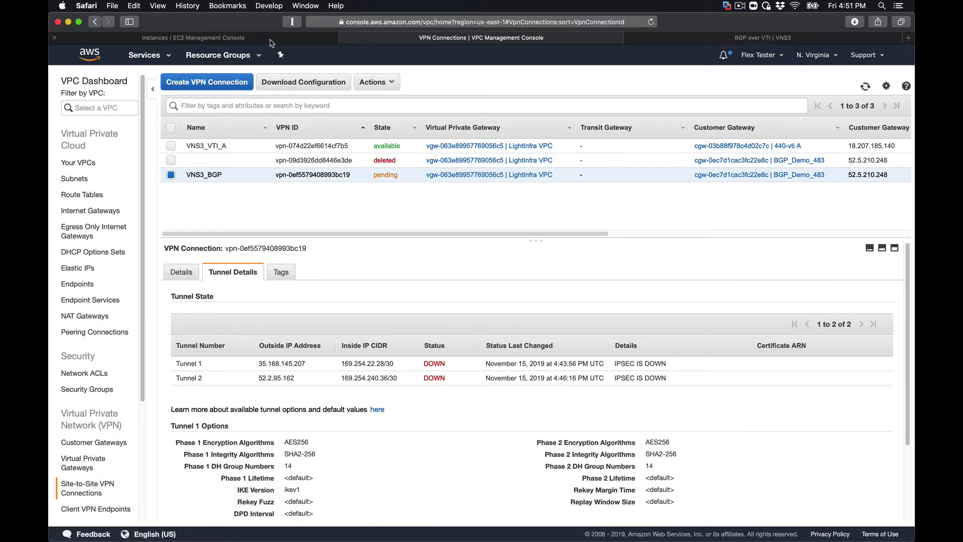
- Define a new remote endpoint named AWS_Tunnel_1 with IP 35.168.145.207
click(703, 39)
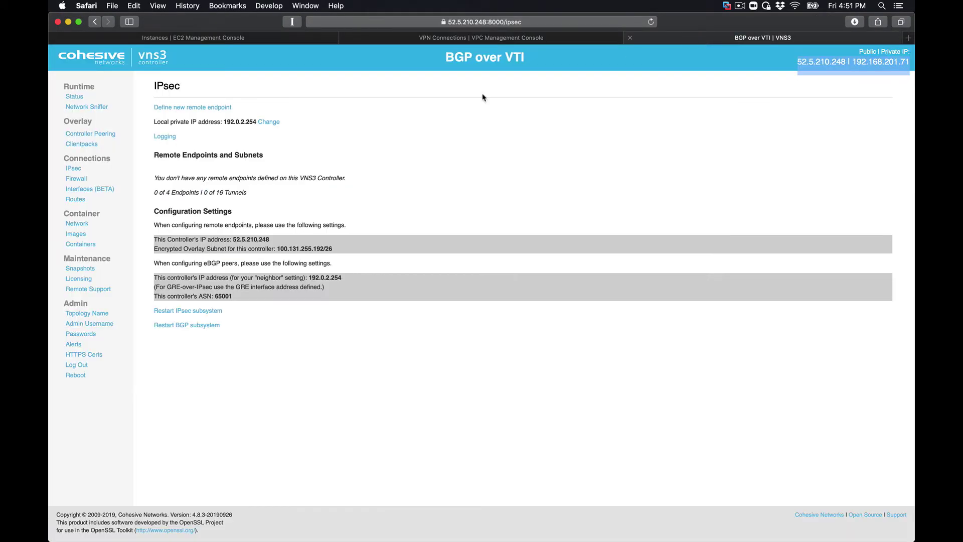
click(205, 108)
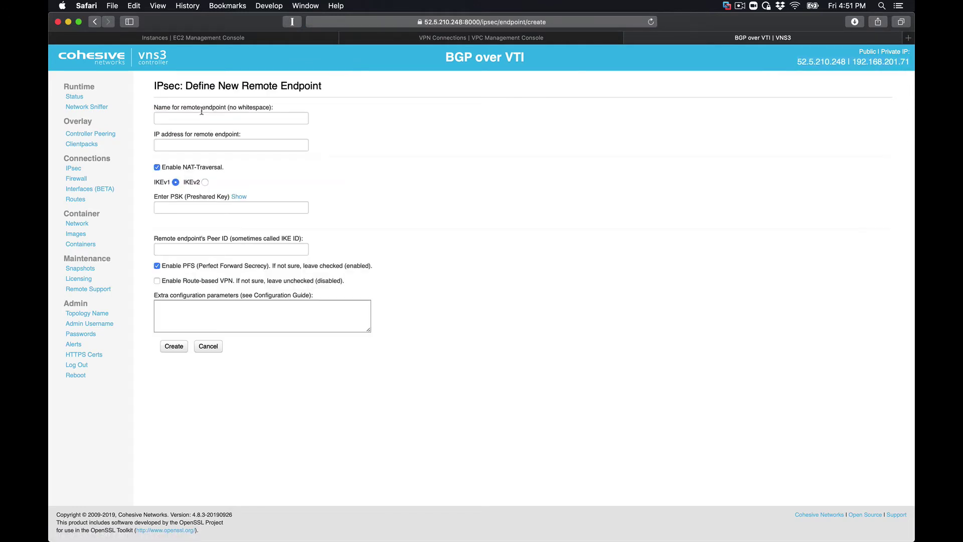
click(194, 120)
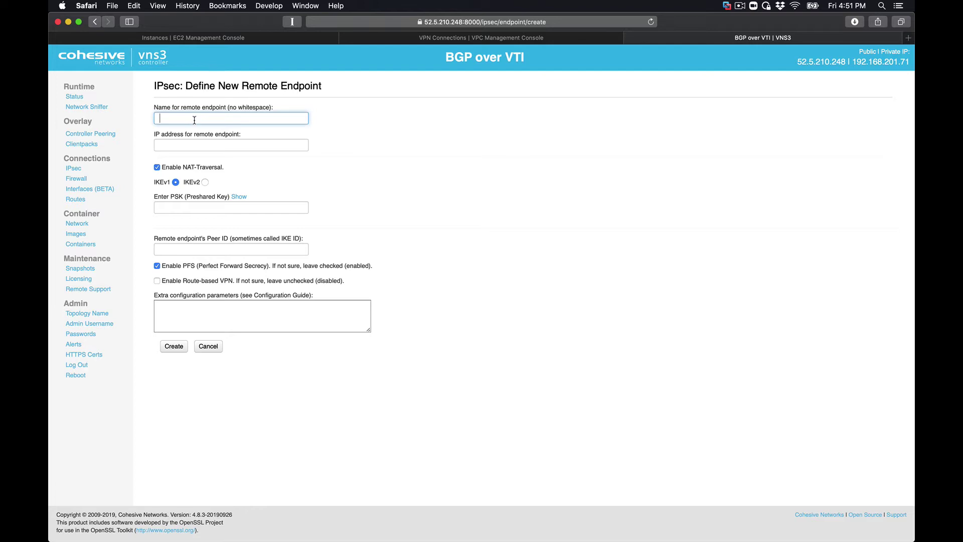
text(AWS_Tunnel_1)
click(194, 145)
text(35.168.145.107)
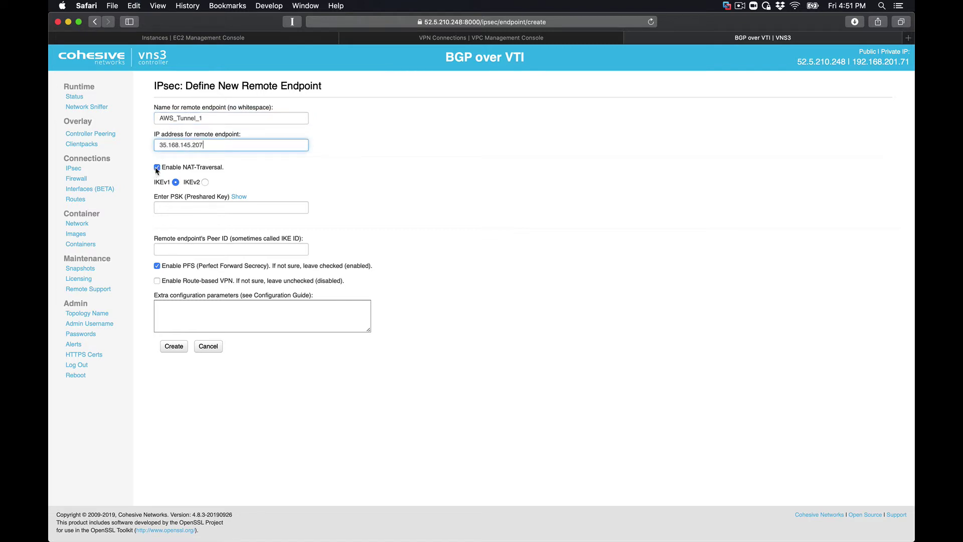
- Enter the endpoint's preshared key and enable route-based VPN
click(170, 207)
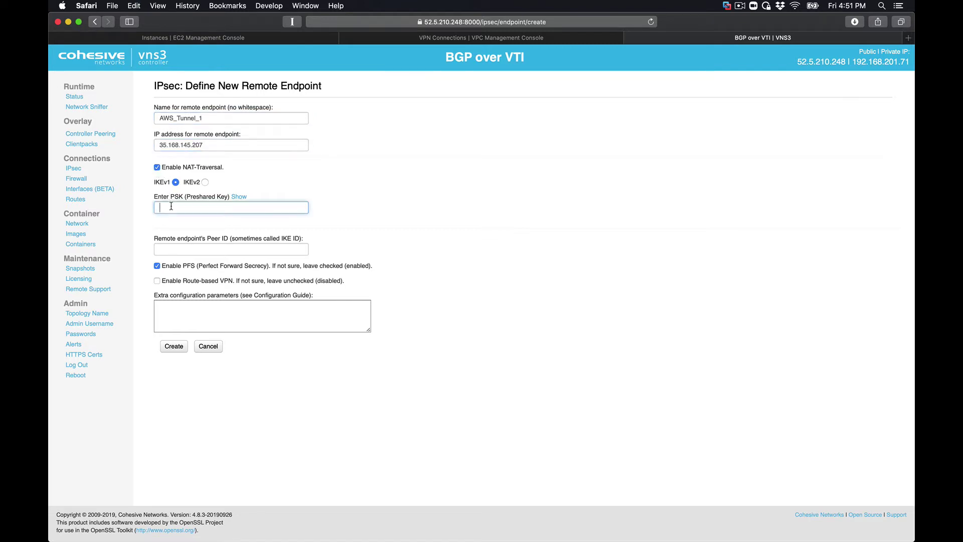
text(••)
key(BackSpace)
text(•••••••)
click(175, 312)
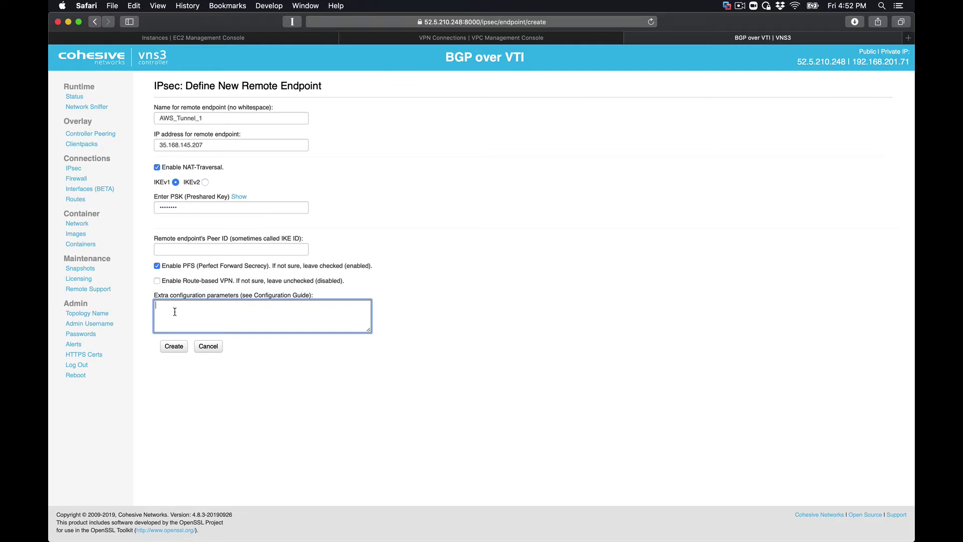
click(157, 281)
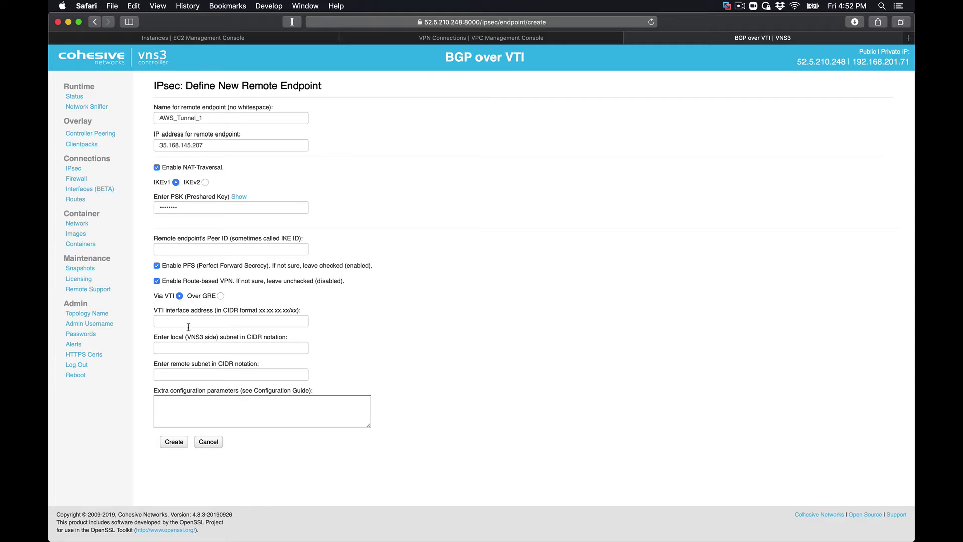
- Enter 0.0.0.0/0 as both the local subnet and the remote subnet of AWS_Tunnel_1
click(181, 348)
text(0.)
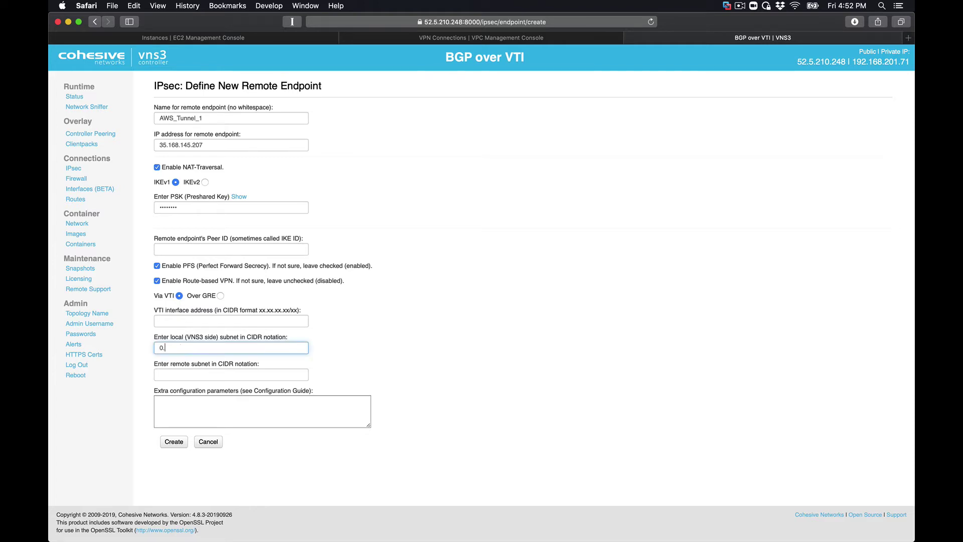
text(0.0.0.0/0)
key(Tab)
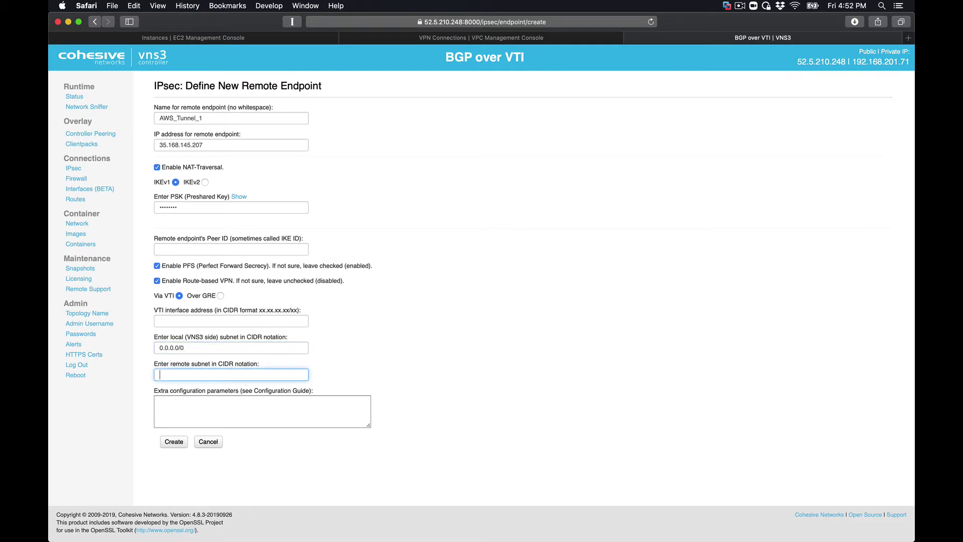
text(0.0.0.0/0)
click(173, 321)
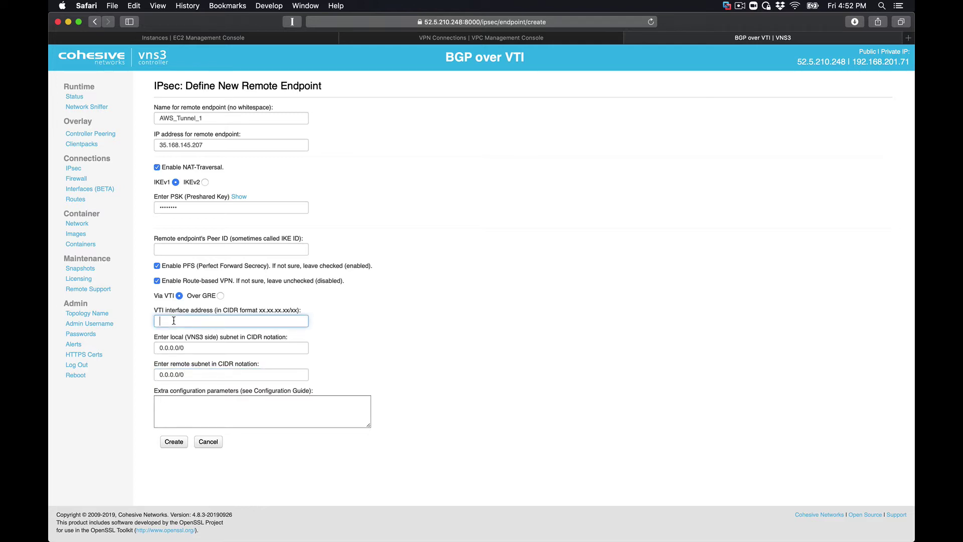
- Copy the Customer Gateway inside address 169.254.22.30/30 from line 92 of the tunnel configuration
mouse_move(249, 539)
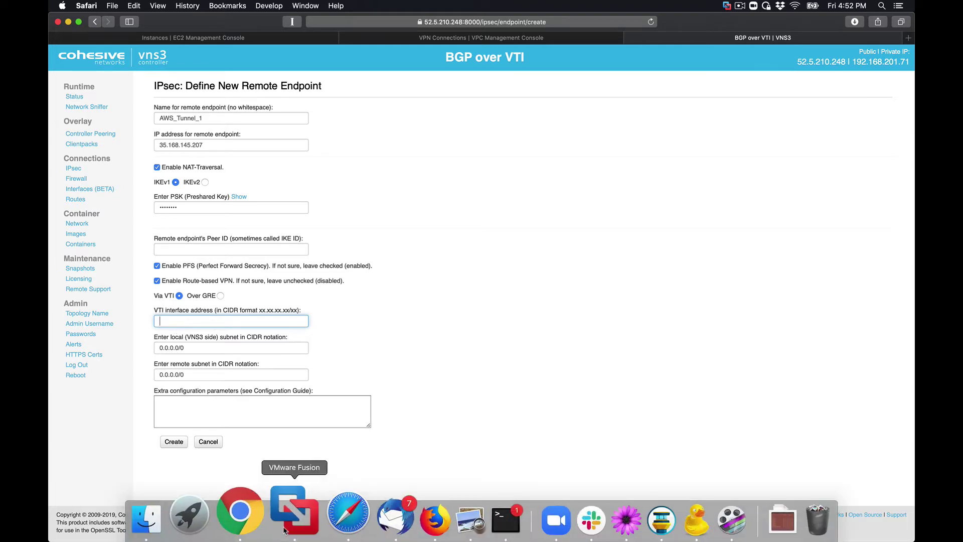
click(585, 530)
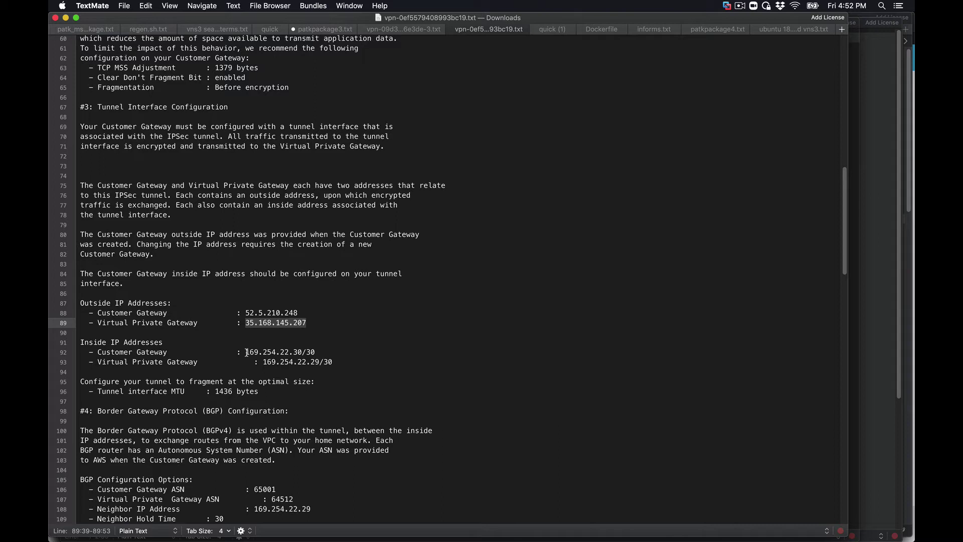
drag(246, 353, 315, 352)
key(super+c)
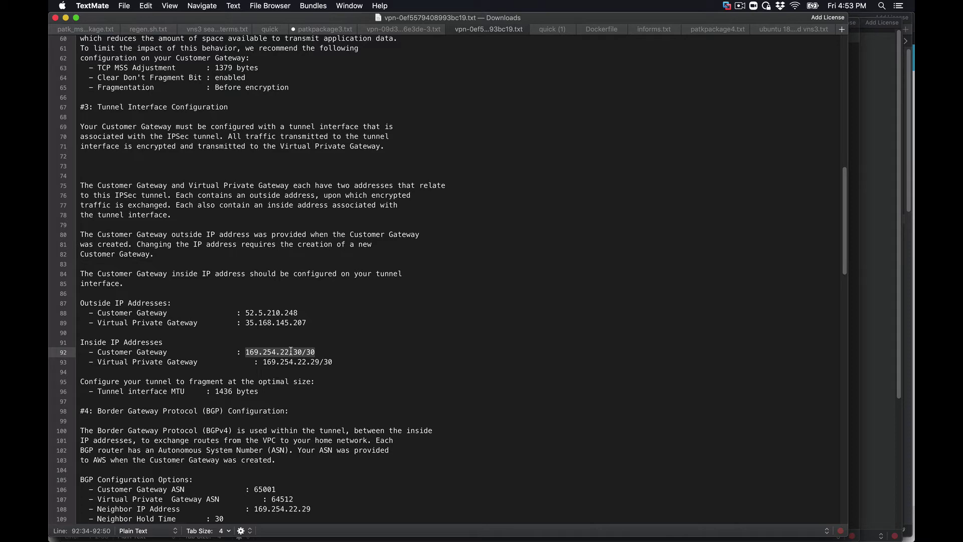
mouse_move(351, 532)
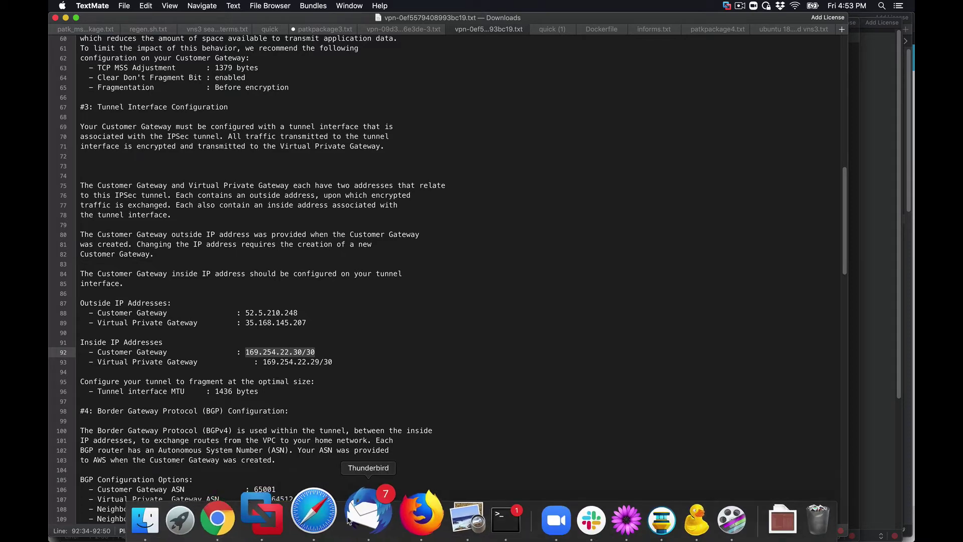
click(307, 512)
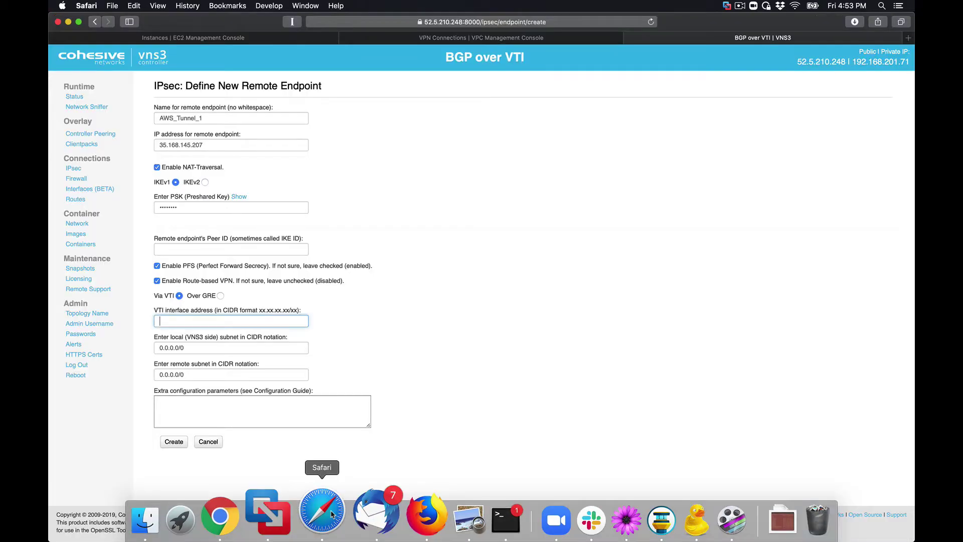
- Paste 169.254.22.30/30 as the VTI address and enter phase1=aes256_sha2_256-dh14 in the extra parameters
key(super+v)
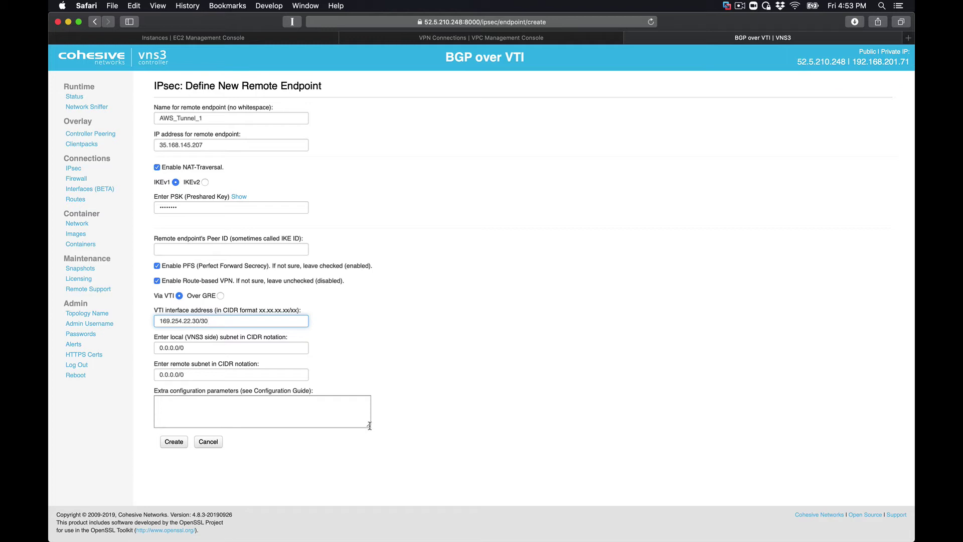
drag(370, 426, 377, 454)
click(298, 405)
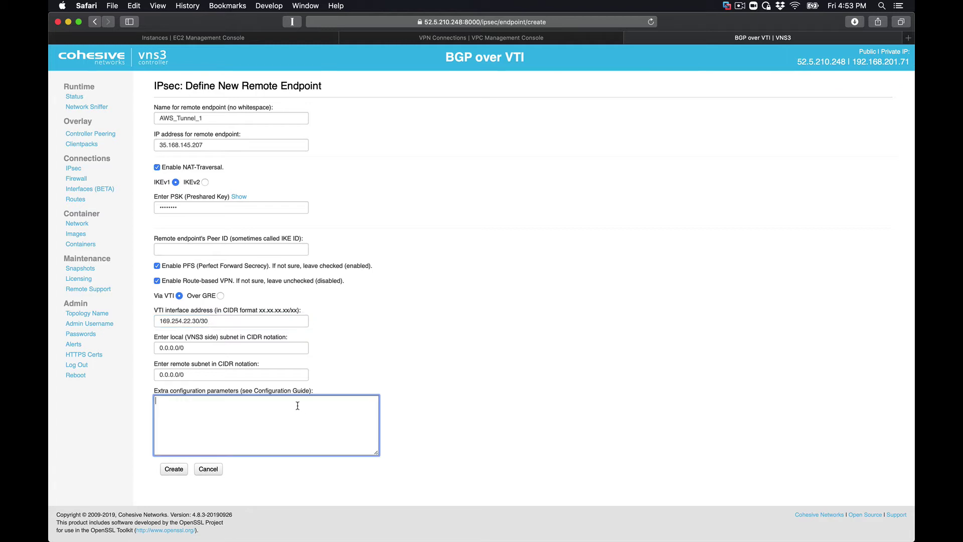
text(phase1=aes256_sha2_256-dh14)
key(Return)
text(phas)
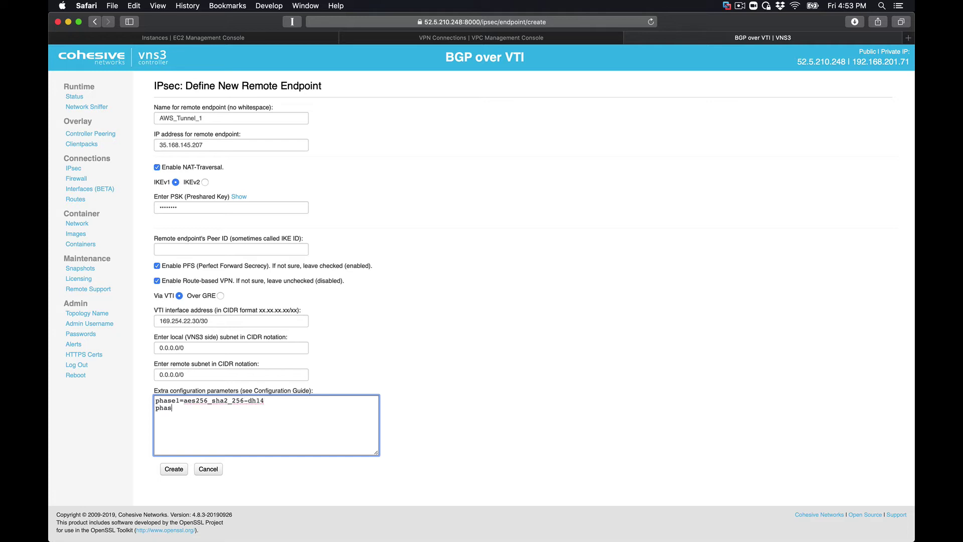
text(e2=aes256-)
- Correct the phase1/phase2 lines to aes256-sha2_256 and add pfsgroup=dh14 and local-peer-id=
click(212, 400)
key(BackSpace)
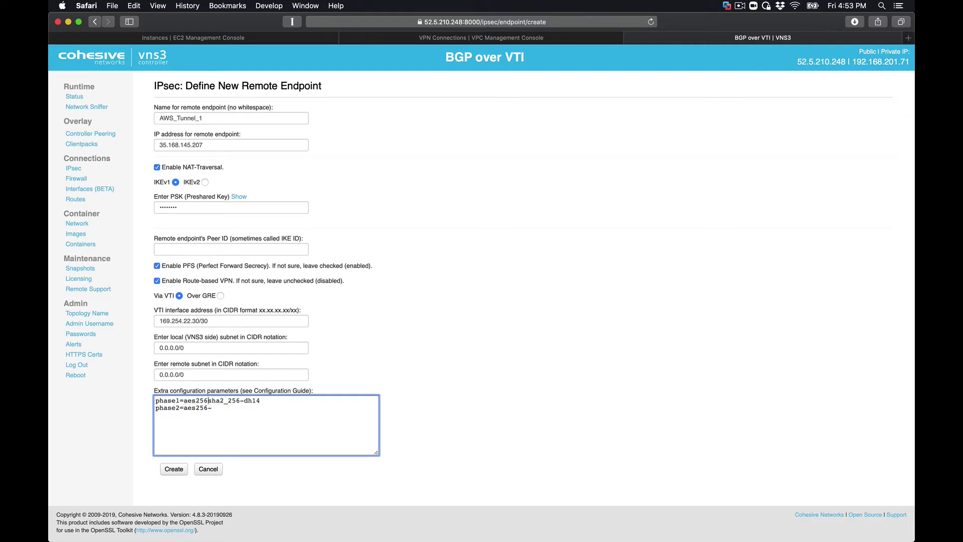
text(-)
click(219, 409)
text(sha2_s)
key(BackSpace)
text(256)
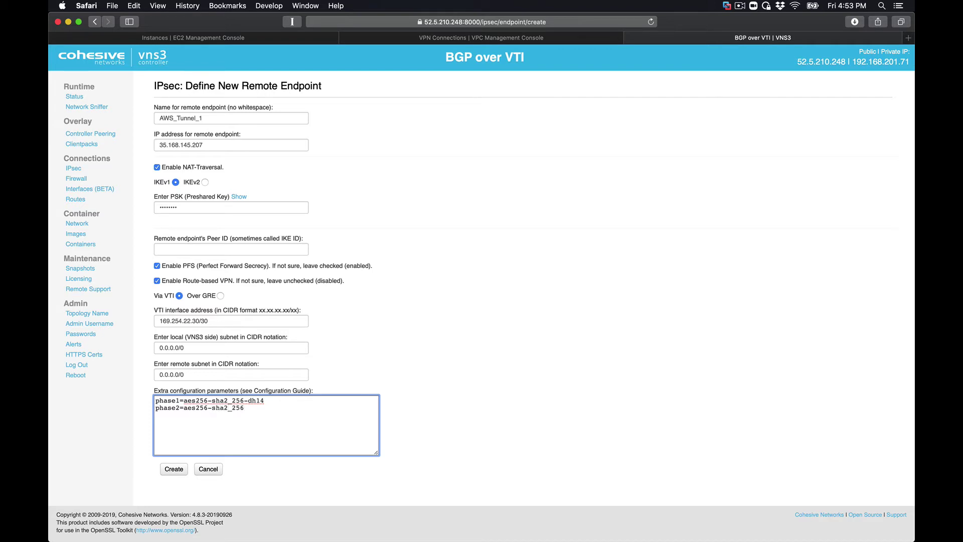
key(Return)
text(p)
text(fsgroup)
text(=dh14 )
text(local-peer-)
text(id)
text(=)
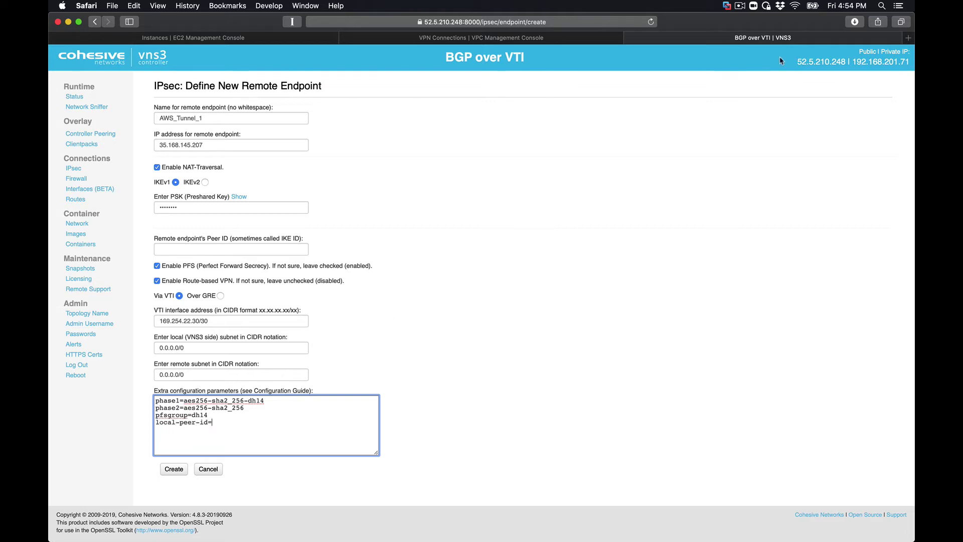
- Set local-peer-id to the controller's public IP 52.5.210.248 and create the endpoint
drag(797, 62, 846, 60)
key(super+c)
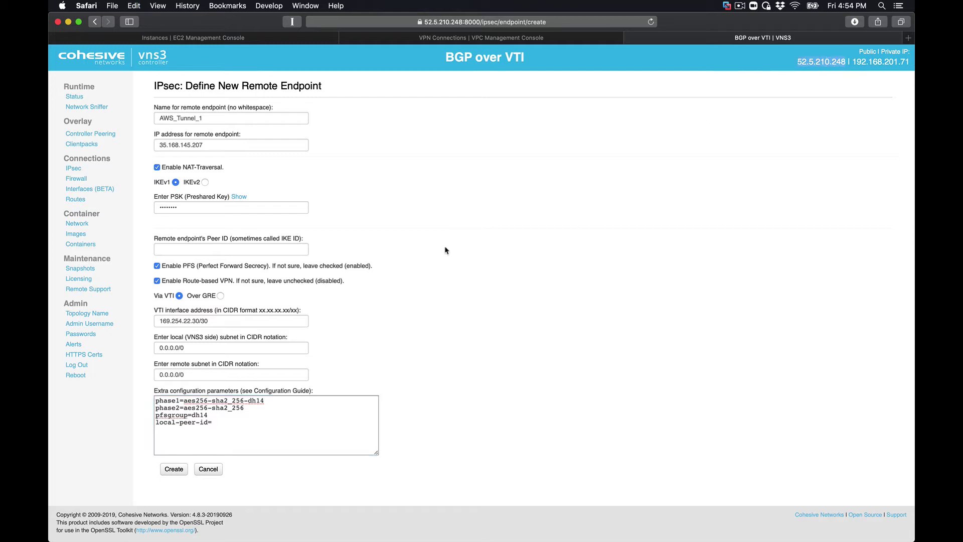
click(236, 421)
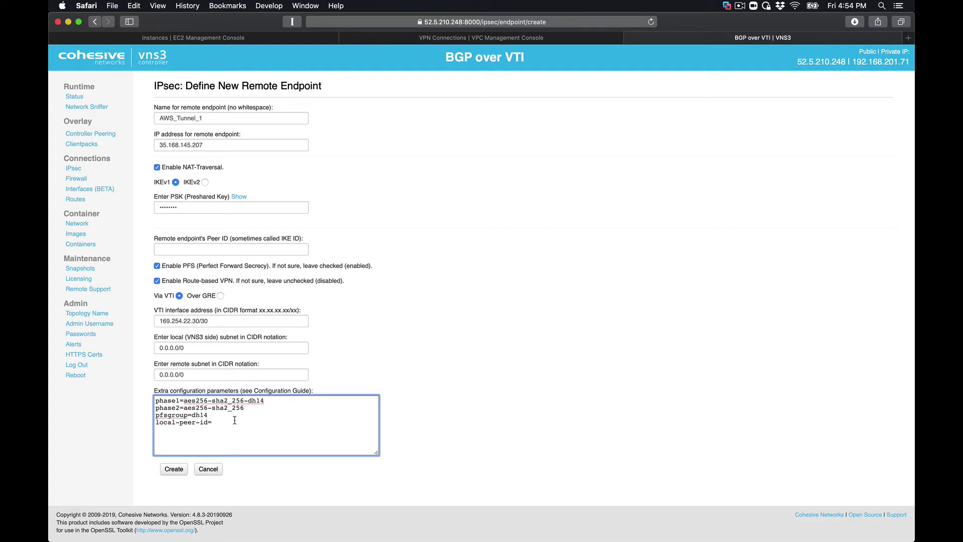
key(super+v)
double_click(861, 60)
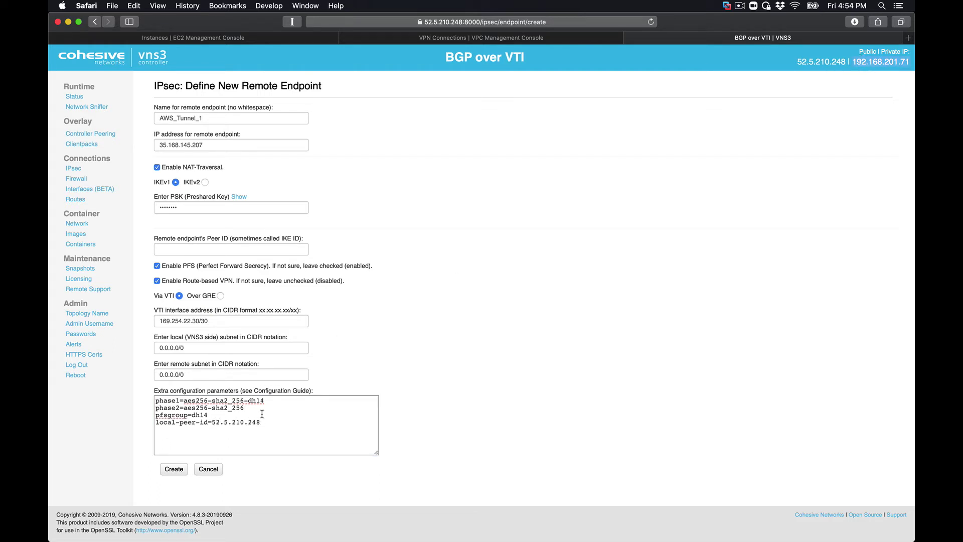
click(174, 470)
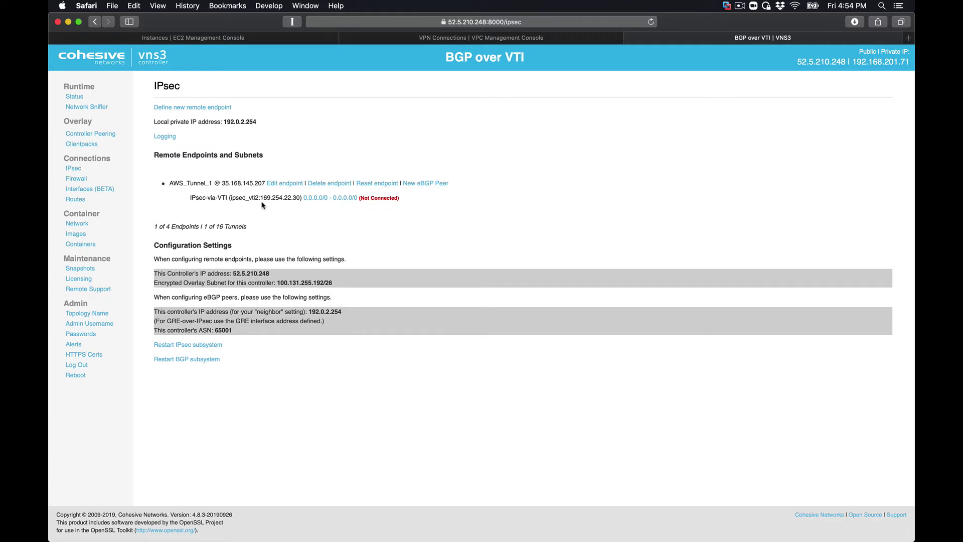
- Open the AWS_Tunnel_1 VTI tunnel's detail page via its 0.0.0.0/0 - 0.0.0.0/0 link
double_click(295, 197)
click(314, 199)
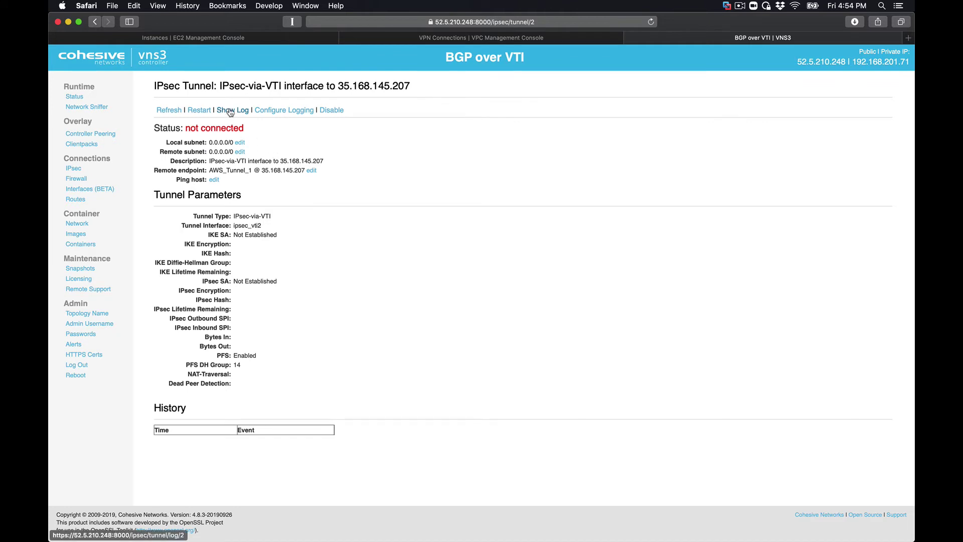
- Review the refreshed tunnel log for errors, then go to the AWS VPN Connections console
click(230, 111)
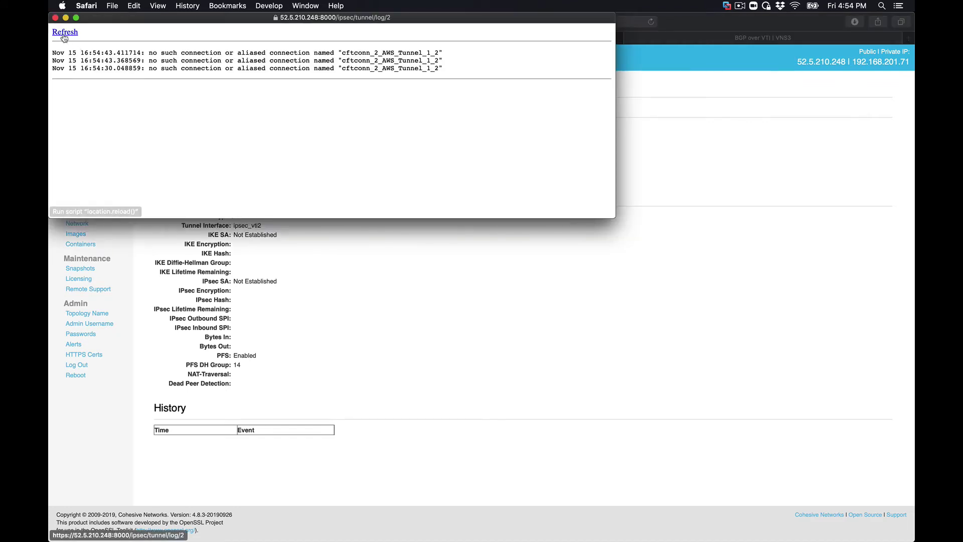
click(63, 34)
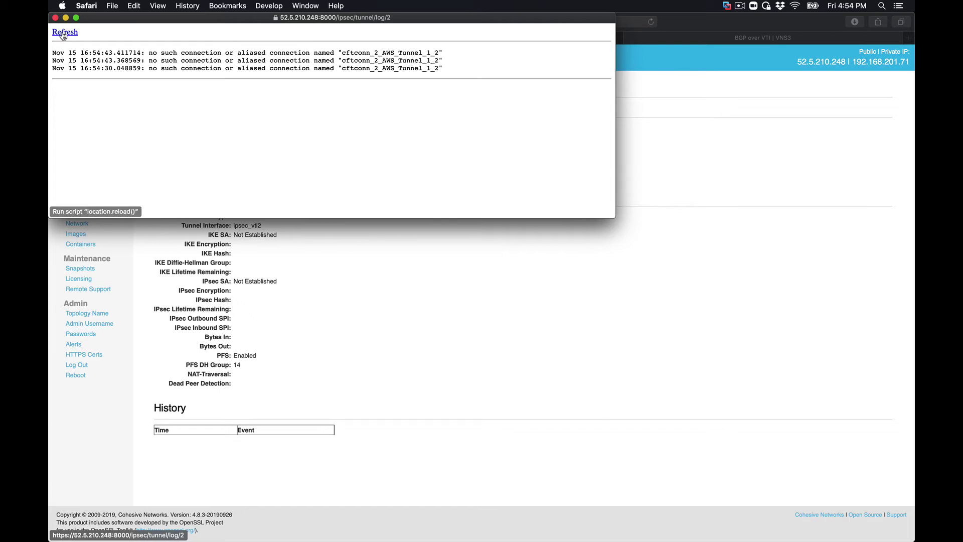
click(62, 34)
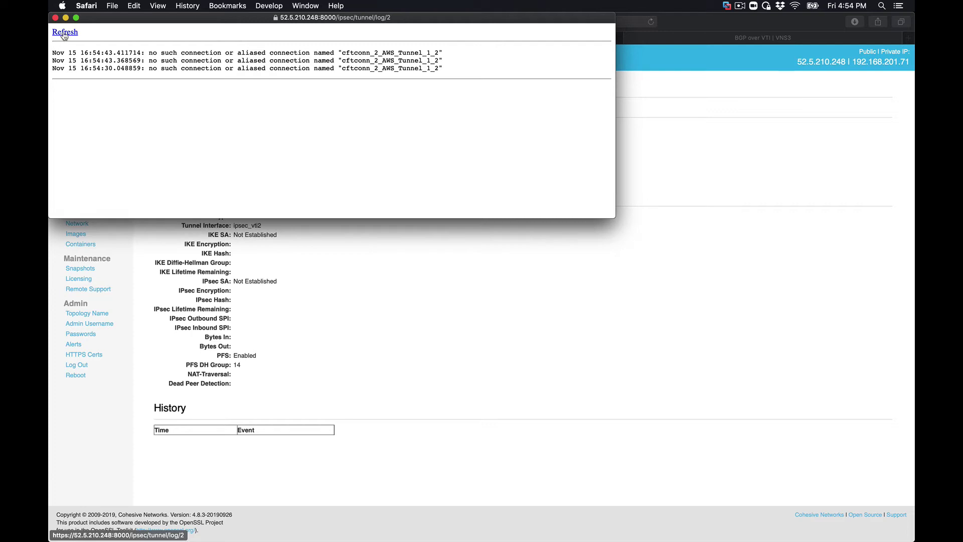
click(55, 19)
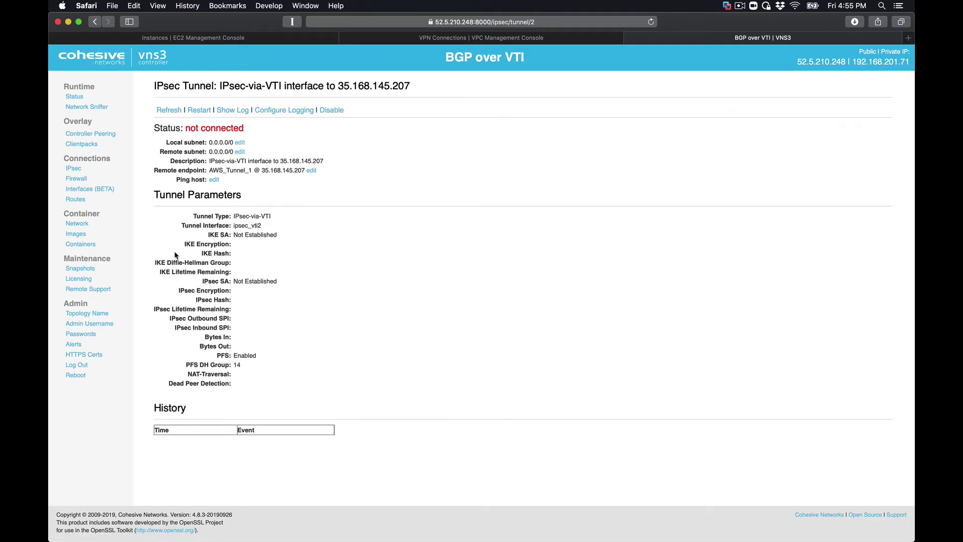
mouse_move(329, 521)
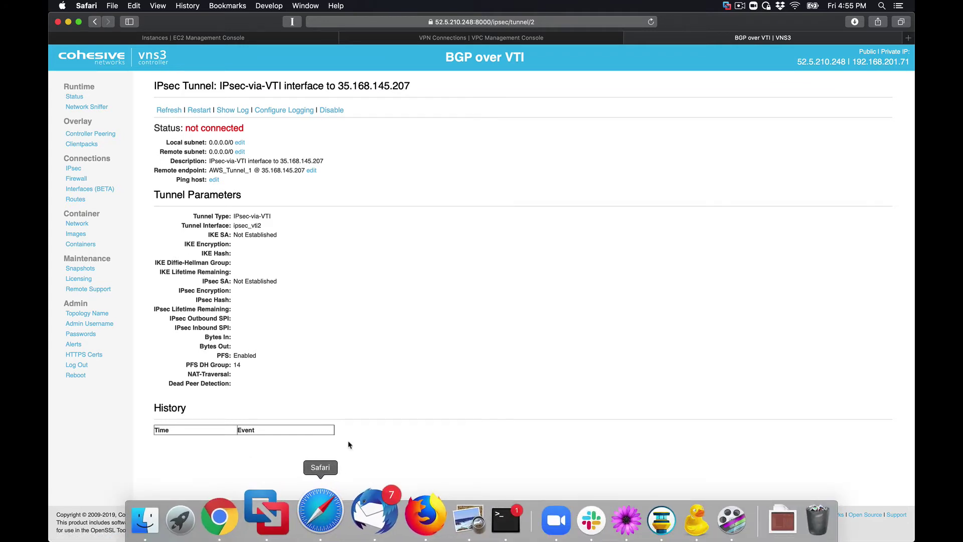
click(439, 39)
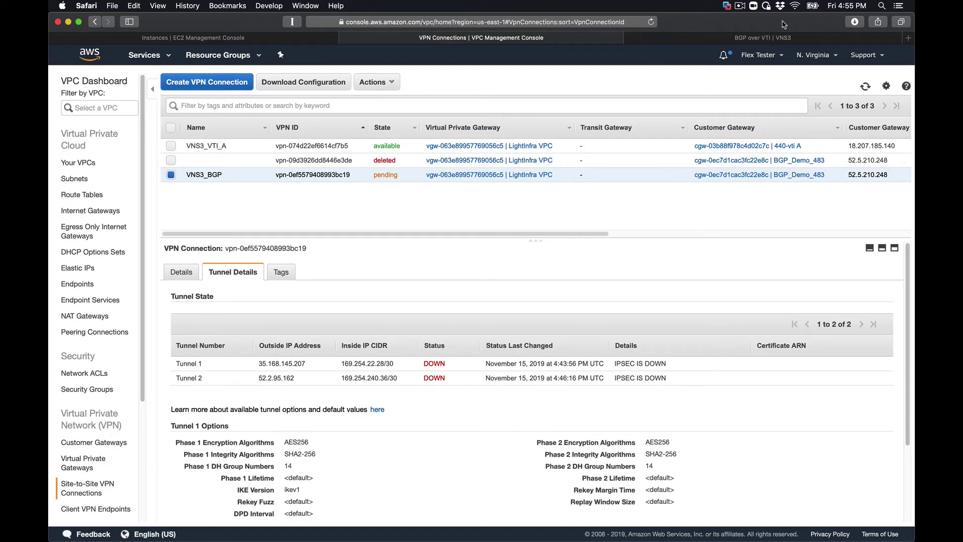
- Refresh the VPN connections to recheck VNS3_BGP's tunnels, then go back to the VNS3 tunnel page
click(865, 87)
click(684, 37)
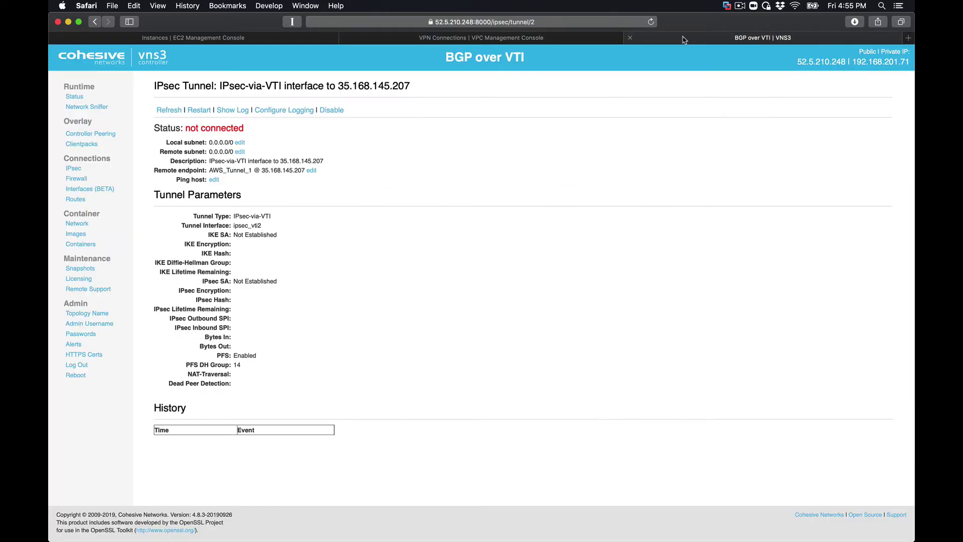
- Check the log and refresh the tunnel status to see AWS_Tunnel_1 connected, then view the IPsec overview
click(227, 111)
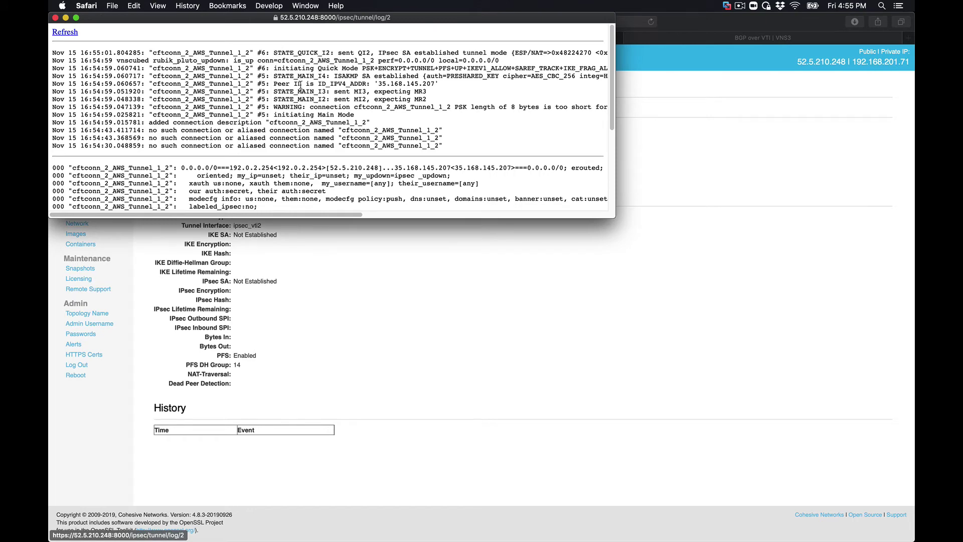
click(54, 18)
click(169, 111)
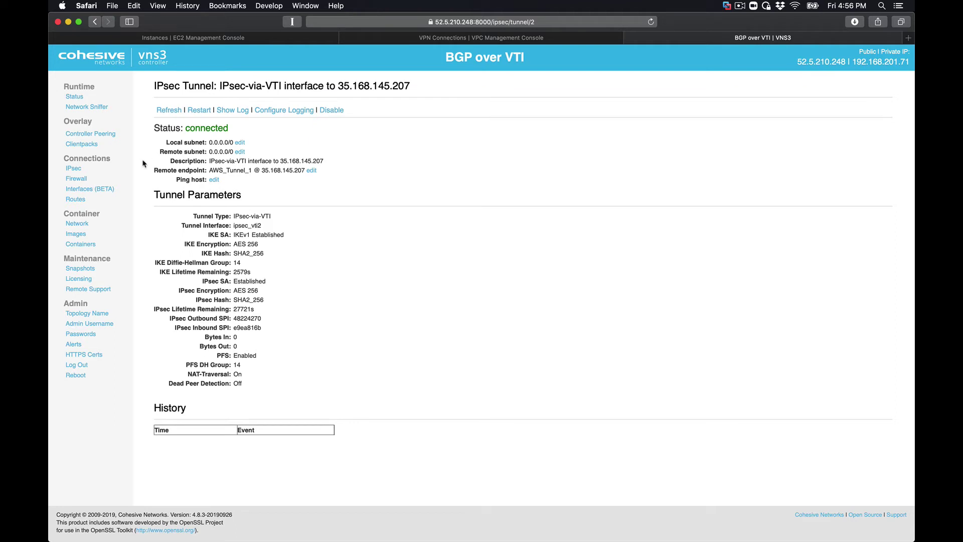
click(74, 170)
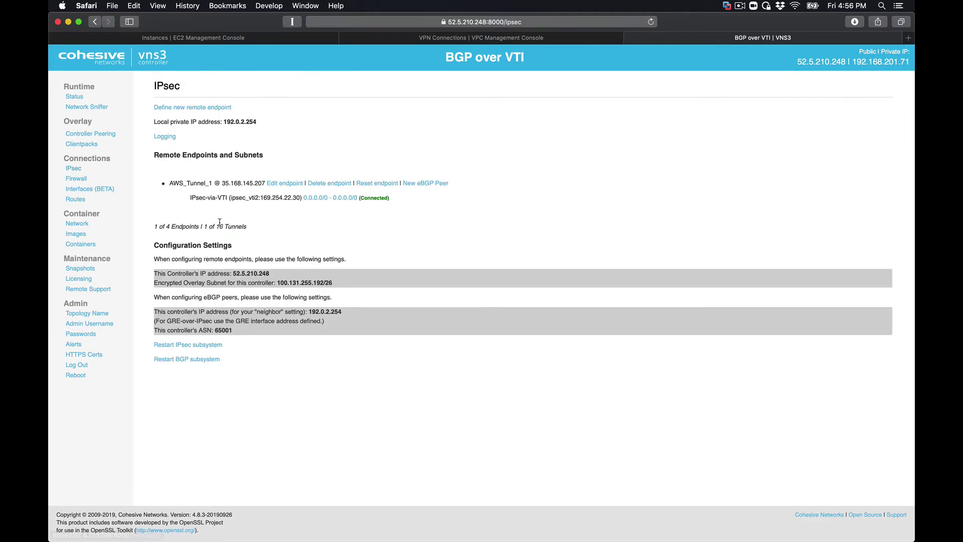
double_click(295, 198)
- Refresh the VNS3_BGP VPN connection until Tunnel 1 shows IPSEC IS UP
click(523, 43)
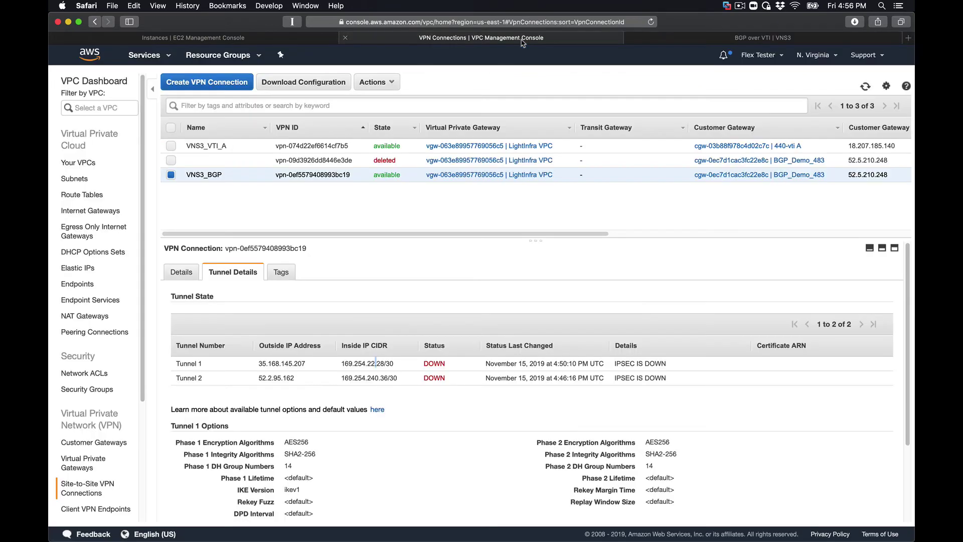
click(866, 86)
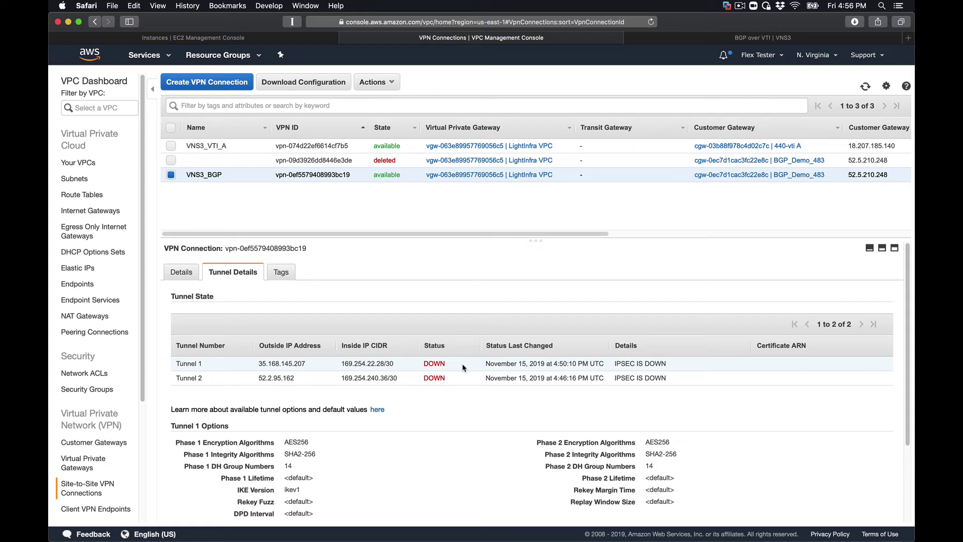
click(865, 87)
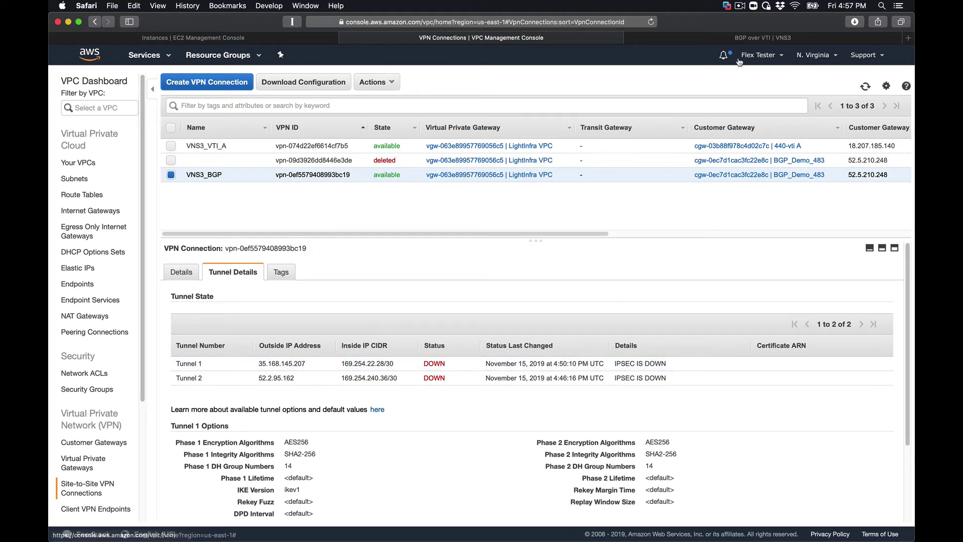
click(740, 7)
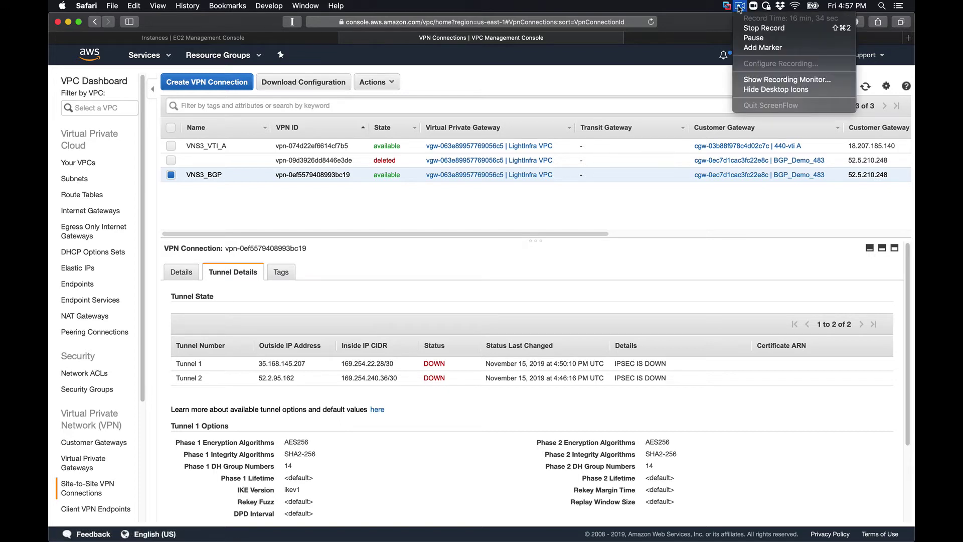
click(756, 39)
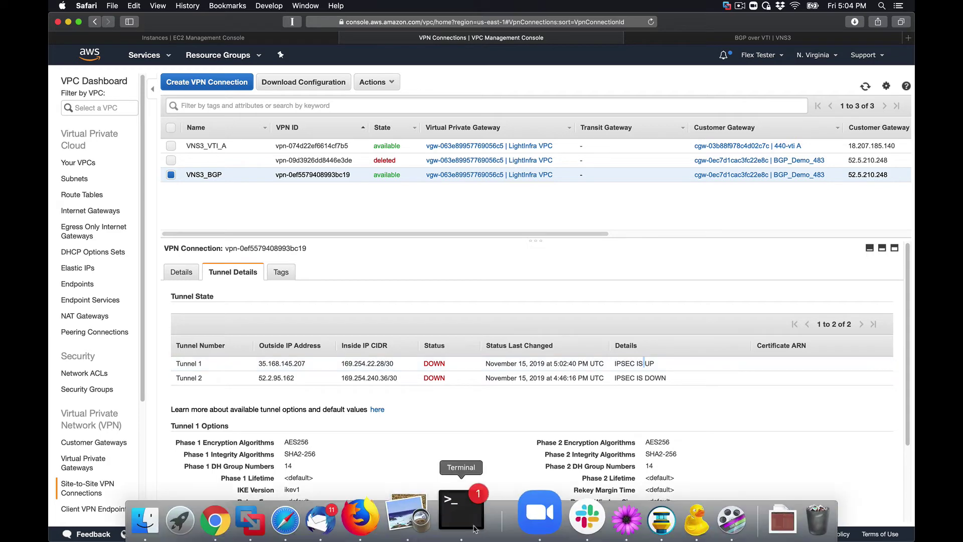
- Check the Virtual Private Gateway inside IP in the downloaded VPN configuration, then return to AWS
click(586, 520)
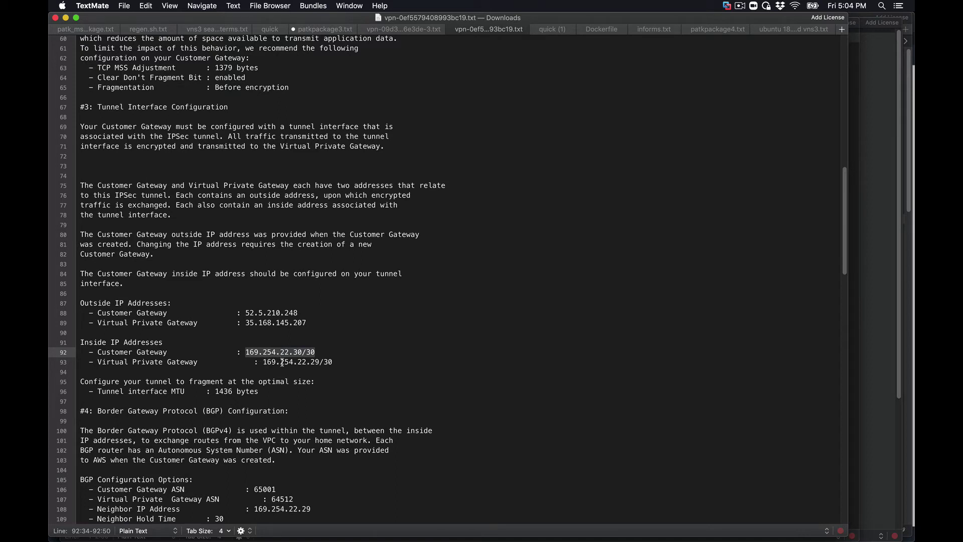
click(282, 362)
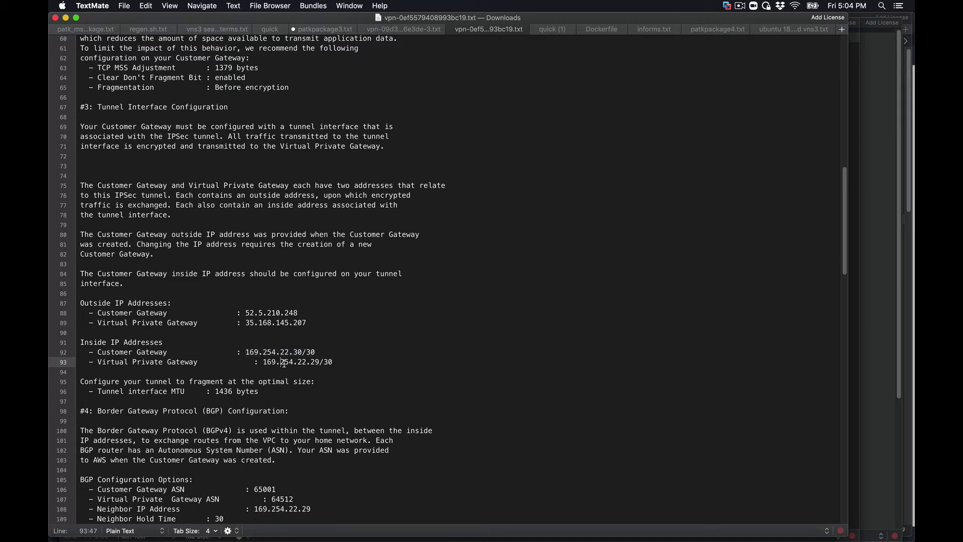
mouse_move(325, 540)
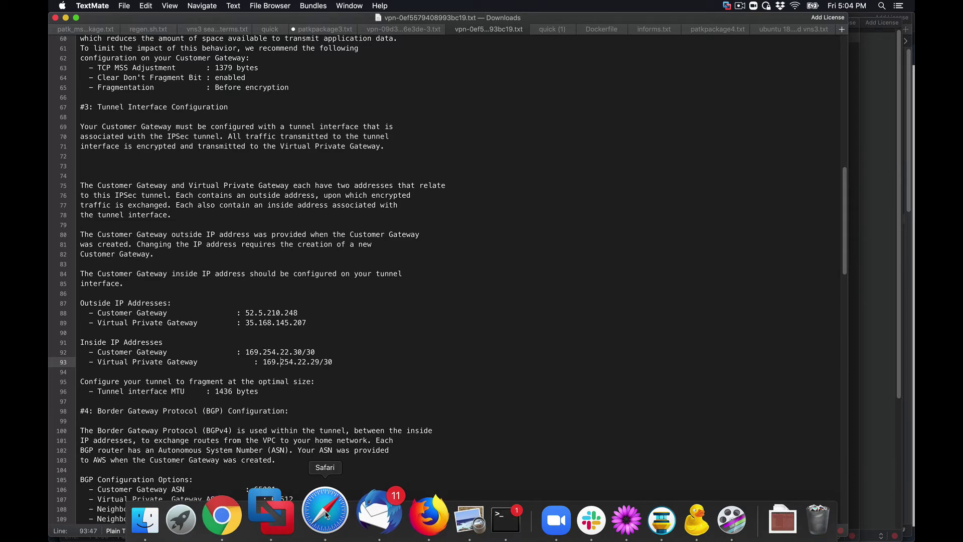
click(325, 514)
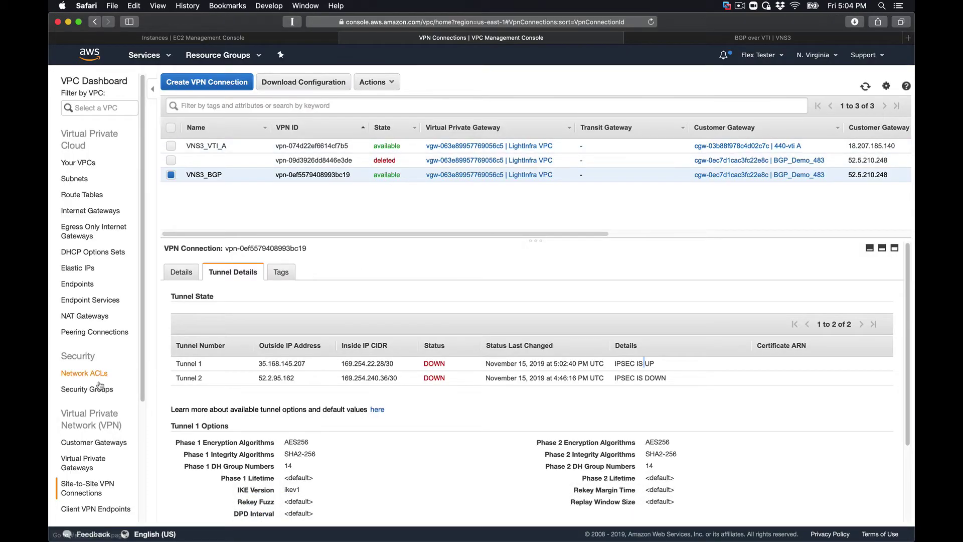
- Copy Amazon-side ASN 64512 from the LightInfra VPC virtual private gateway details
click(90, 466)
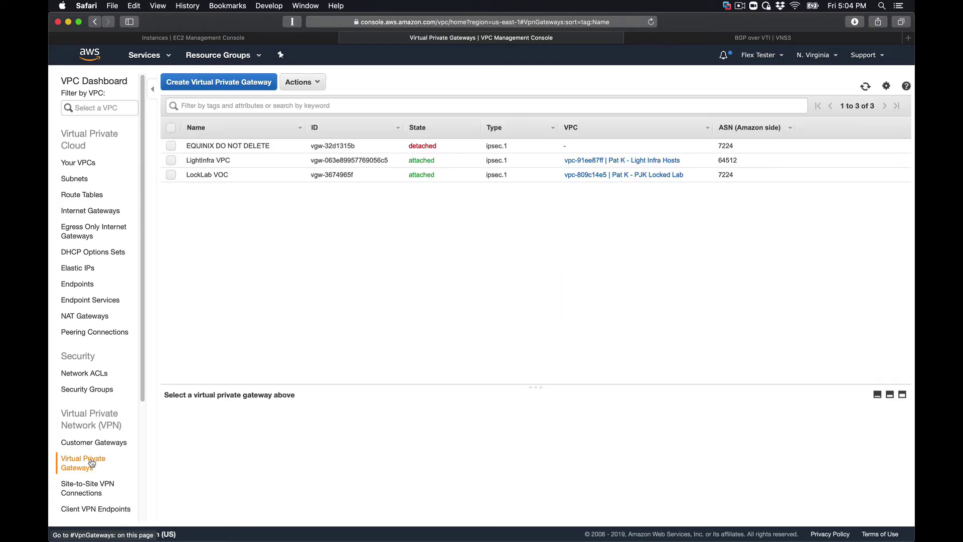
click(253, 160)
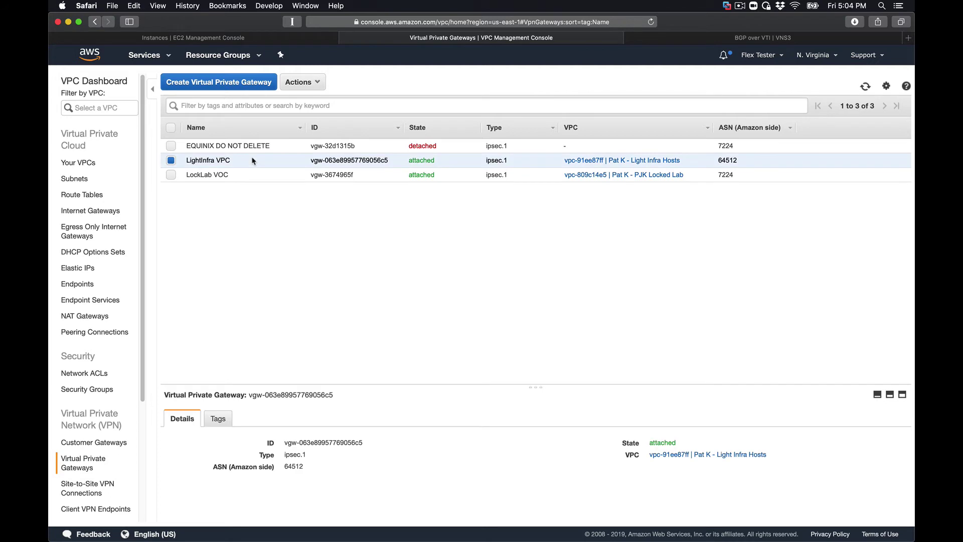
double_click(293, 467)
key(super+c)
- Bring up the Define New eBGP Peer form for AWS_Tunnel_1 from the VNS3 IPsec page
click(658, 39)
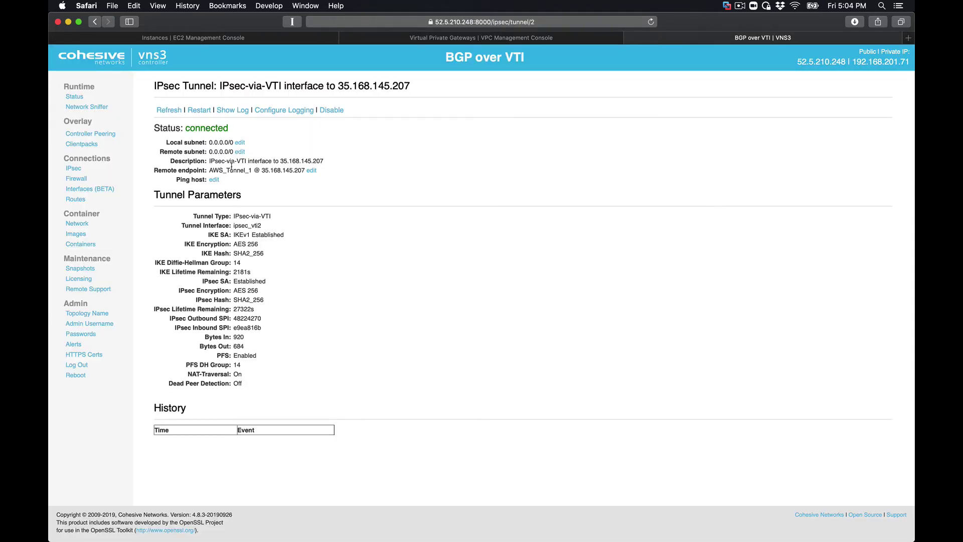
click(74, 170)
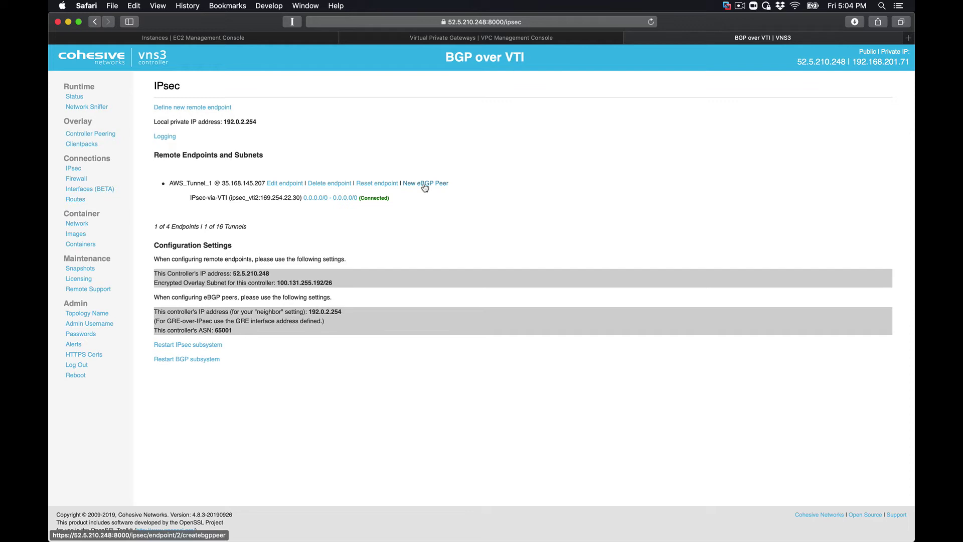
click(425, 185)
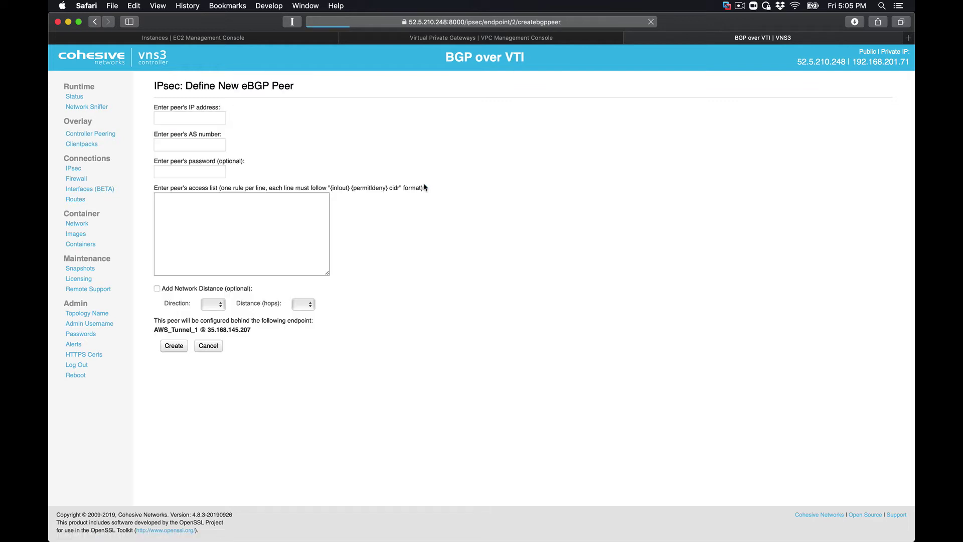
- Enter 64512 as the new eBGP peer's AS number
click(183, 143)
text(64512)
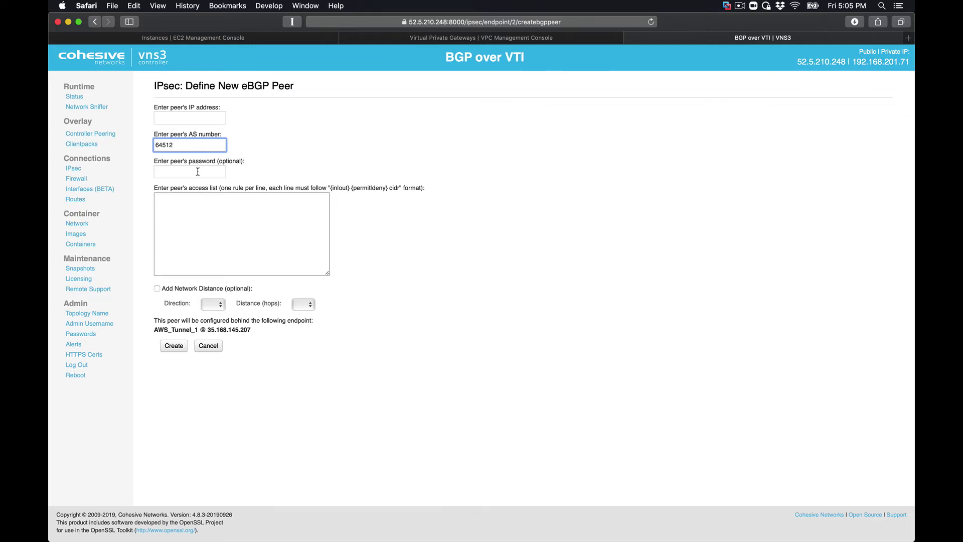
mouse_move(361, 522)
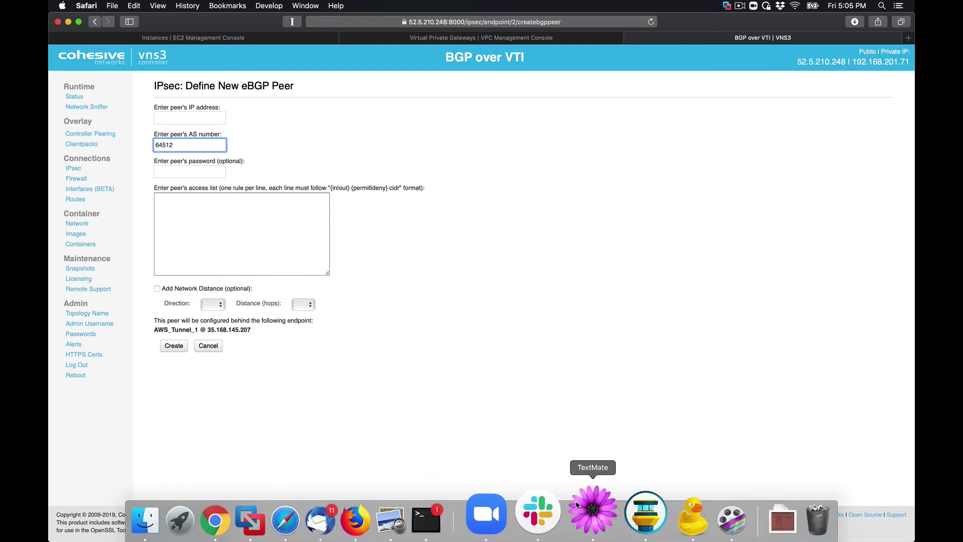
click(582, 508)
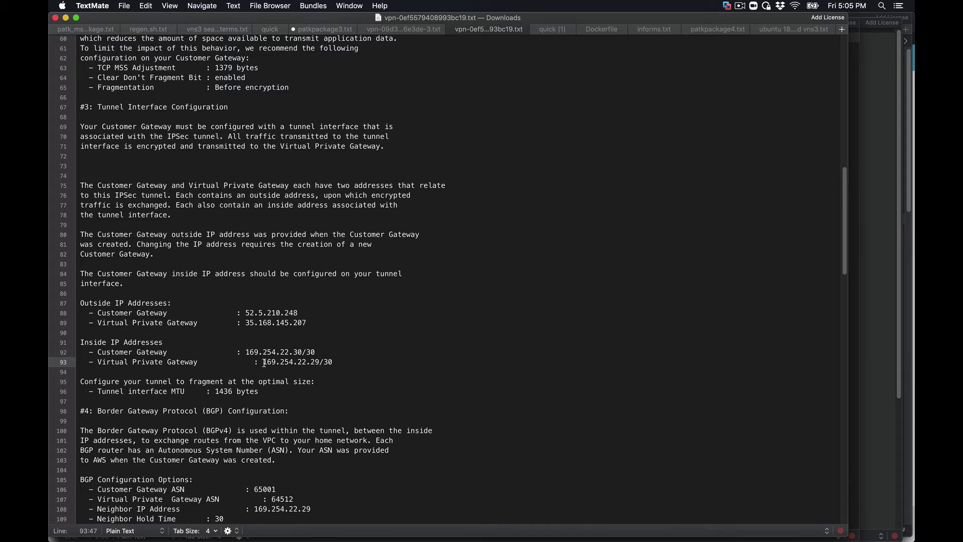
- Copy the gateway inside address 169.254.22.29 from line 93 and return to the peer form
drag(262, 362, 319, 361)
key(super+c)
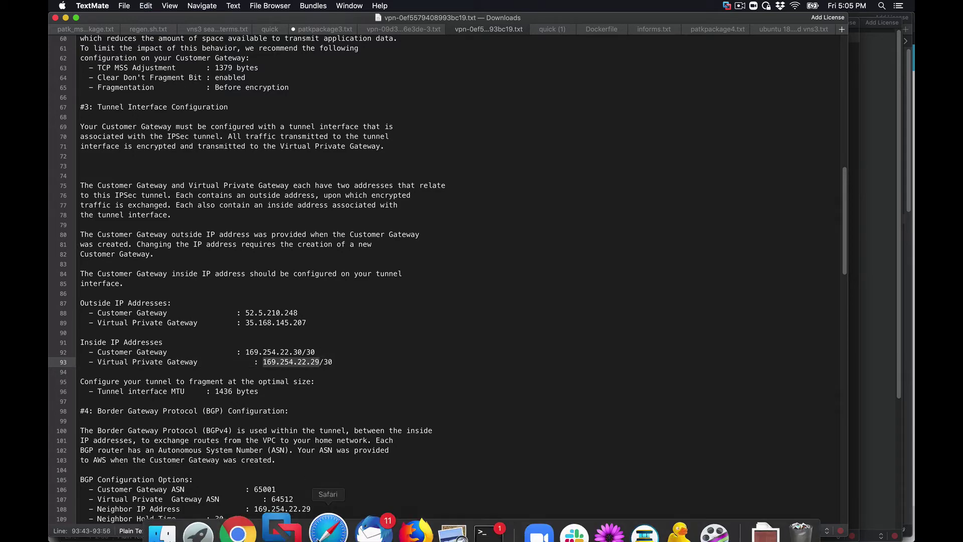
click(326, 510)
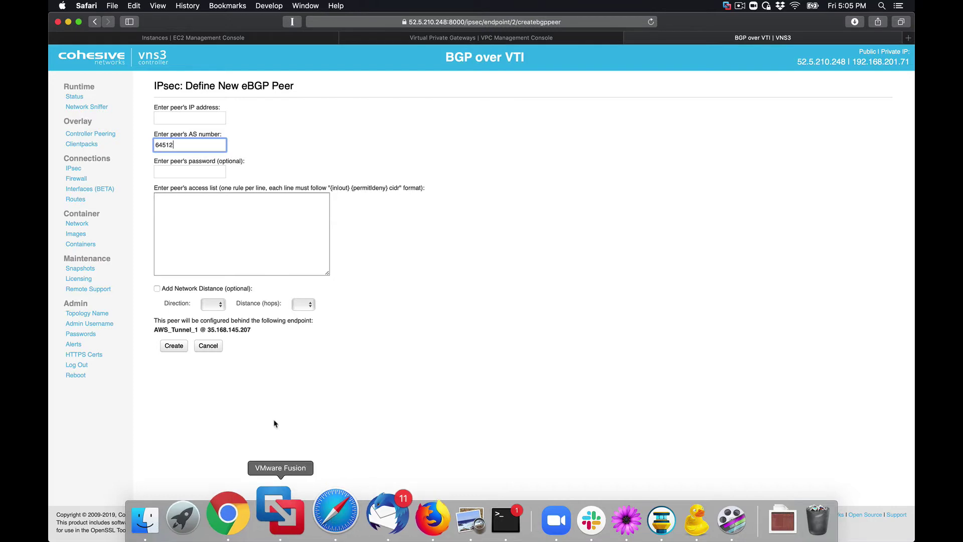
- Paste peer IP 169.254.22.29, leave the access list blank, and create the eBGP peer
click(171, 116)
key(super+v)
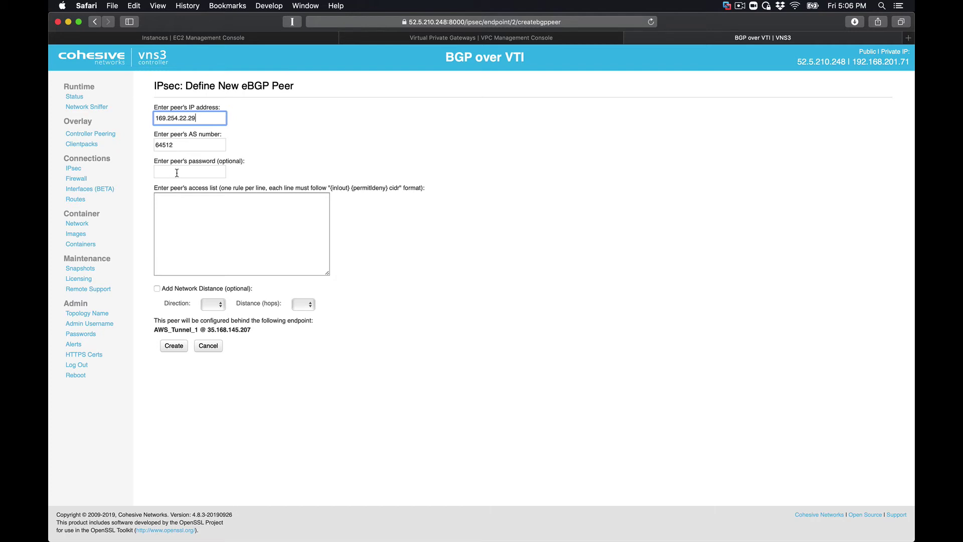
click(180, 204)
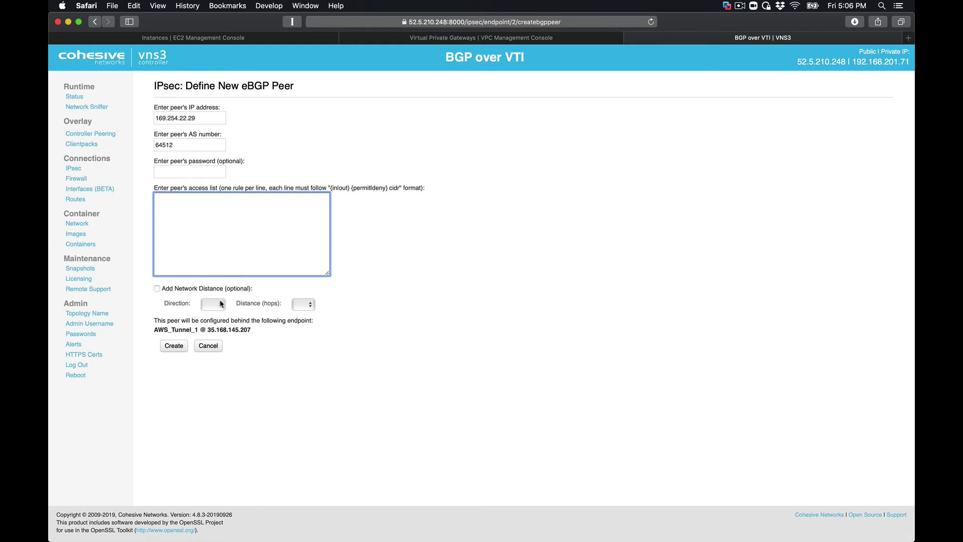
click(174, 346)
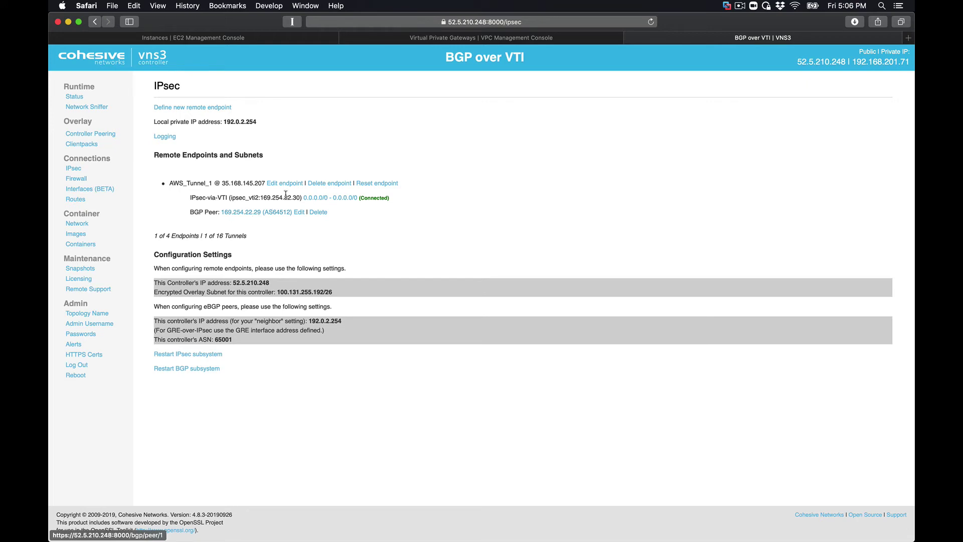
- Open the 169.254.22.29 peer details and refresh its Idle session status
click(248, 213)
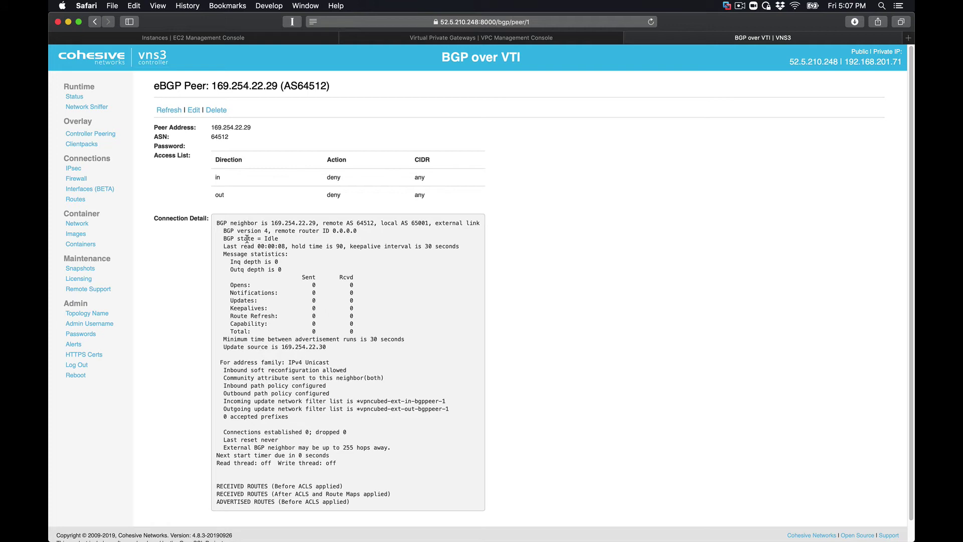
triple_click(247, 239)
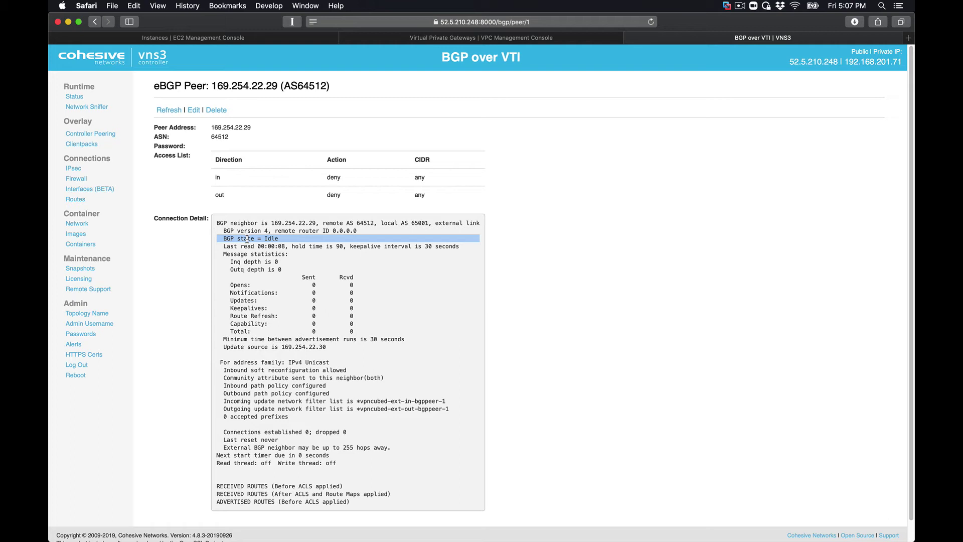
click(167, 111)
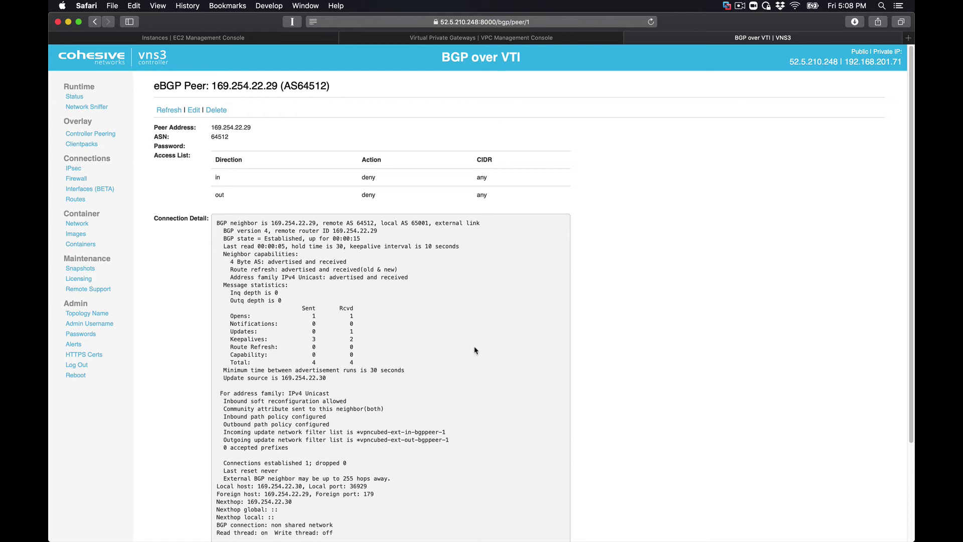
- Review the received route 172.31.0.0/22 from AS 64512 and the advertised routes section
scroll(476, 351, down, 2)
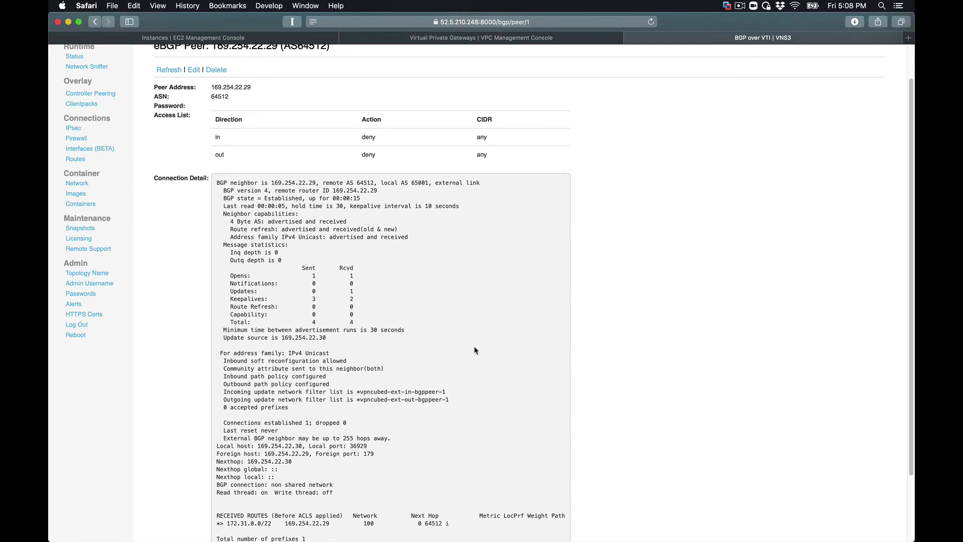
scroll(476, 350, down, 3)
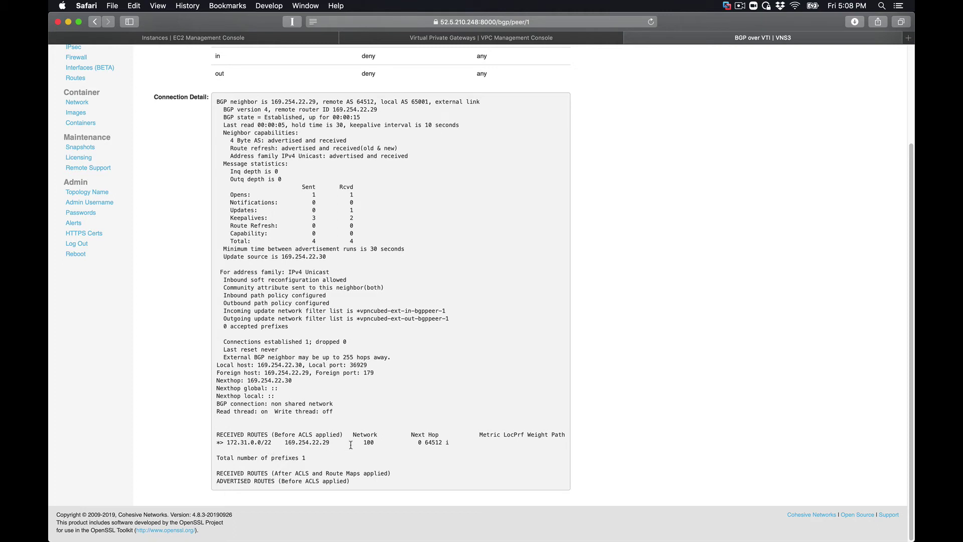
double_click(434, 443)
triple_click(293, 471)
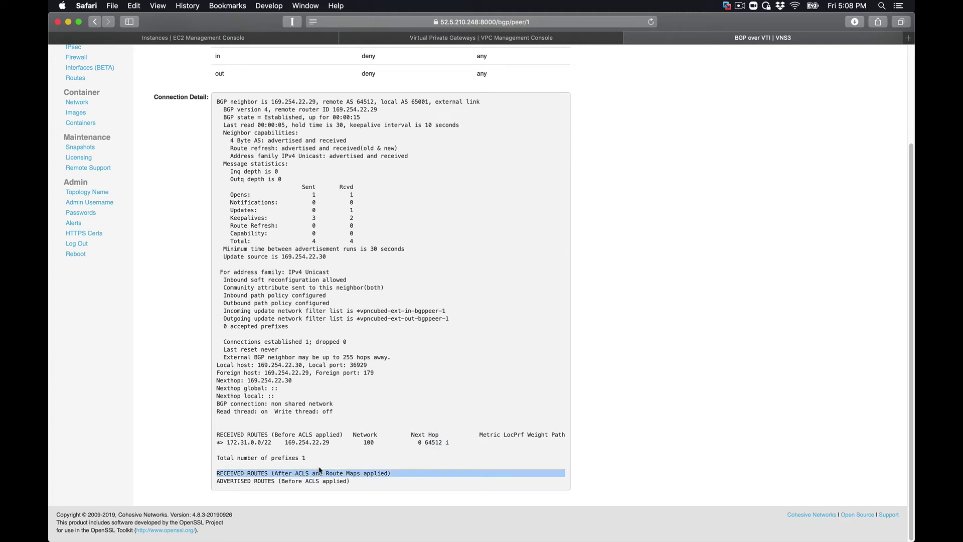
triple_click(301, 483)
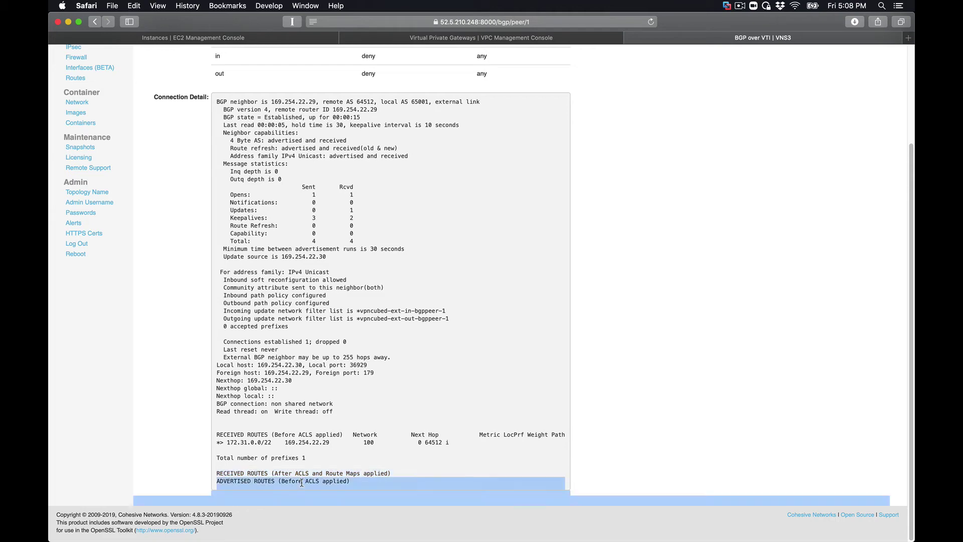
click(302, 479)
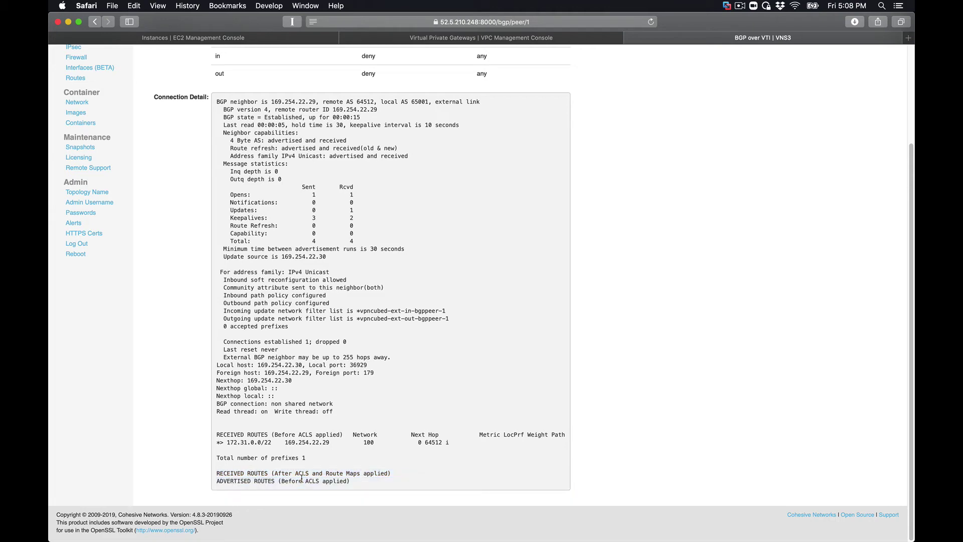
scroll(315, 362, up, 5)
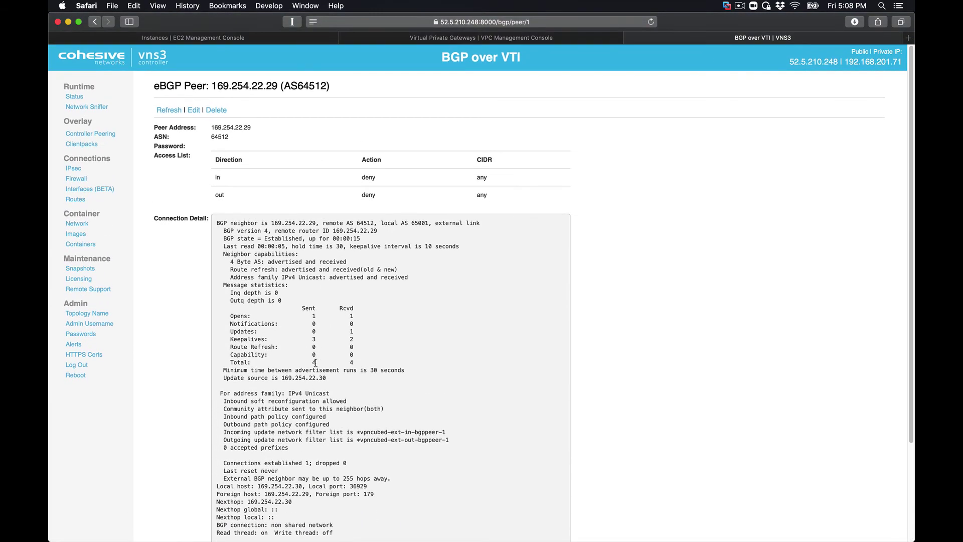
- Note controller subnet 100.131.255.192/26 and private IP 192.168.201.71 on the Status page, then return to IPsec
click(74, 97)
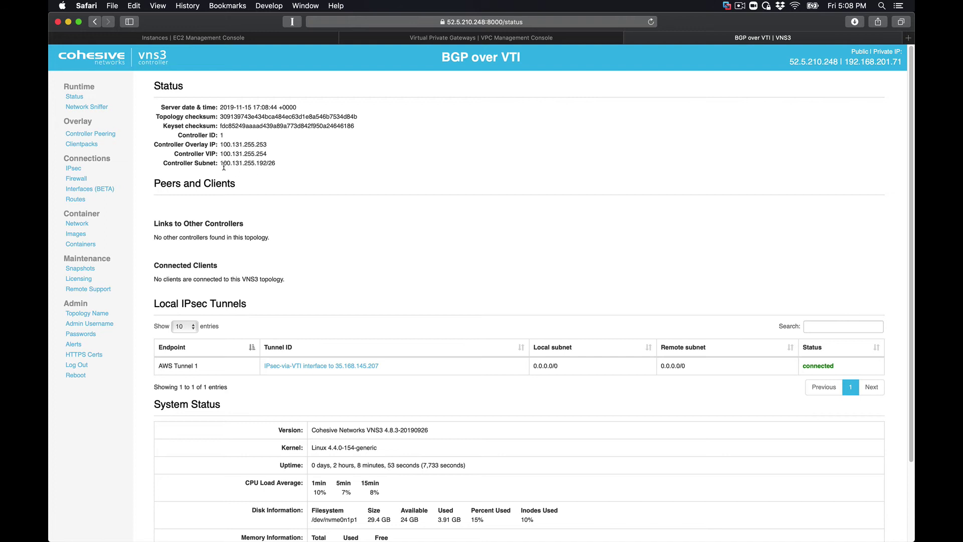
drag(221, 163, 286, 162)
key(super+c)
drag(844, 61, 907, 61)
click(75, 169)
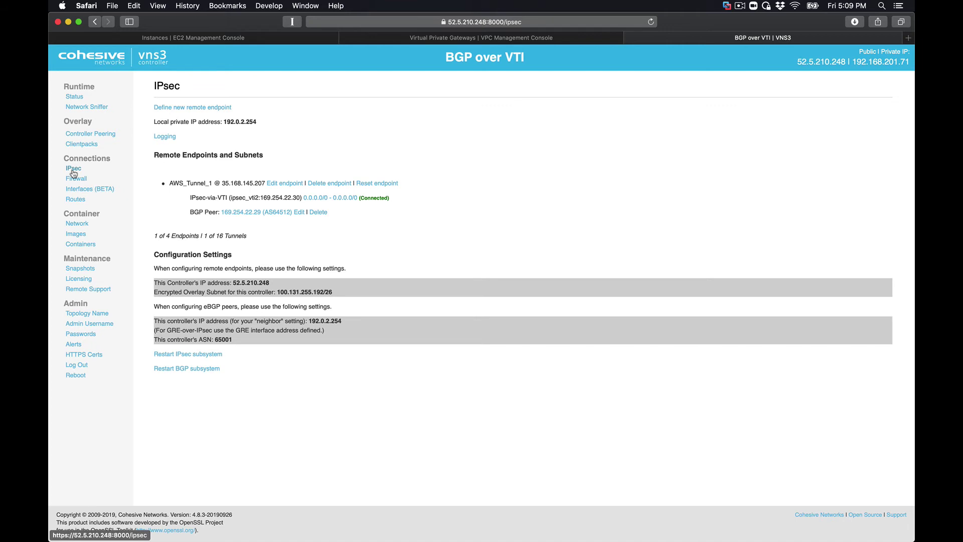
- Enter a new route for CIDR 100.131.255.192/26 described as 'Route to Encrypted Overlay'
click(76, 202)
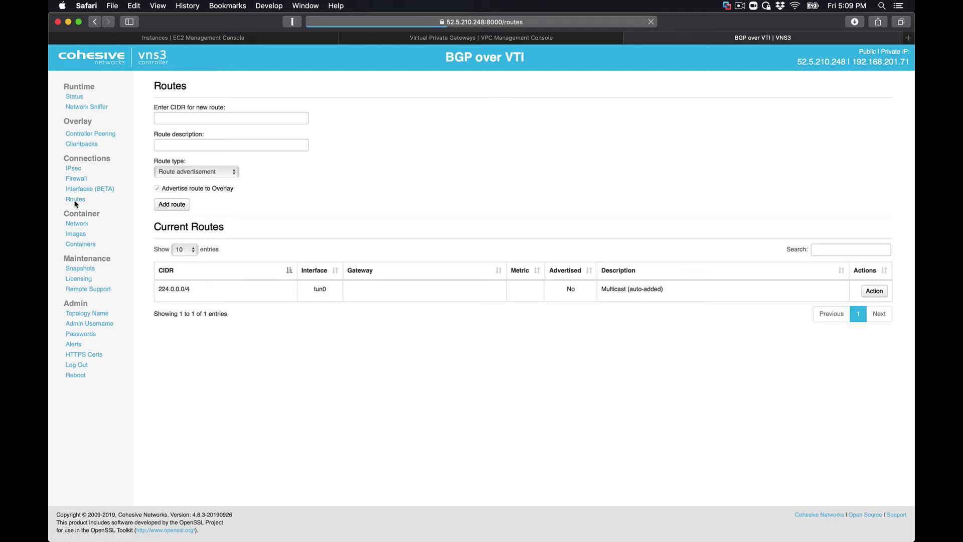
click(168, 119)
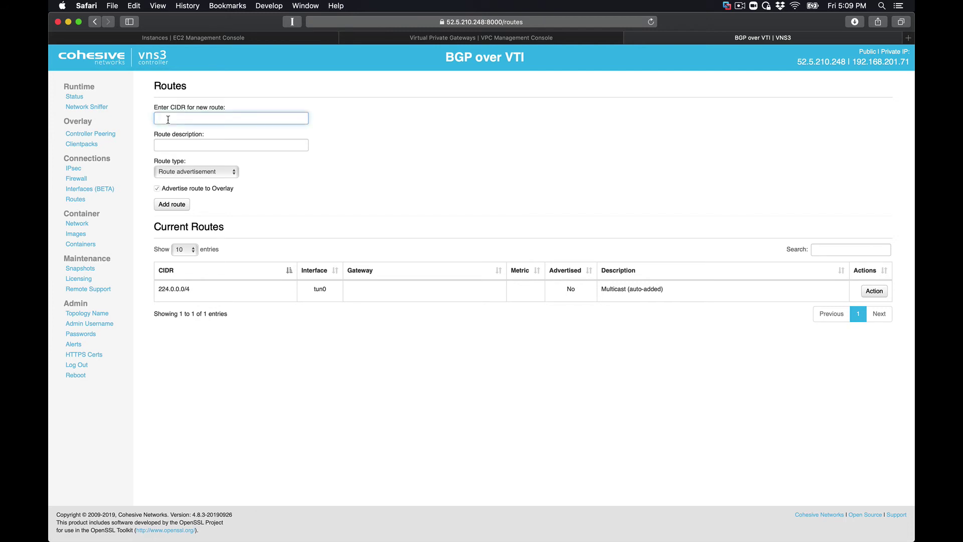
text(100.131.255.192/26)
click(191, 146)
text(R)
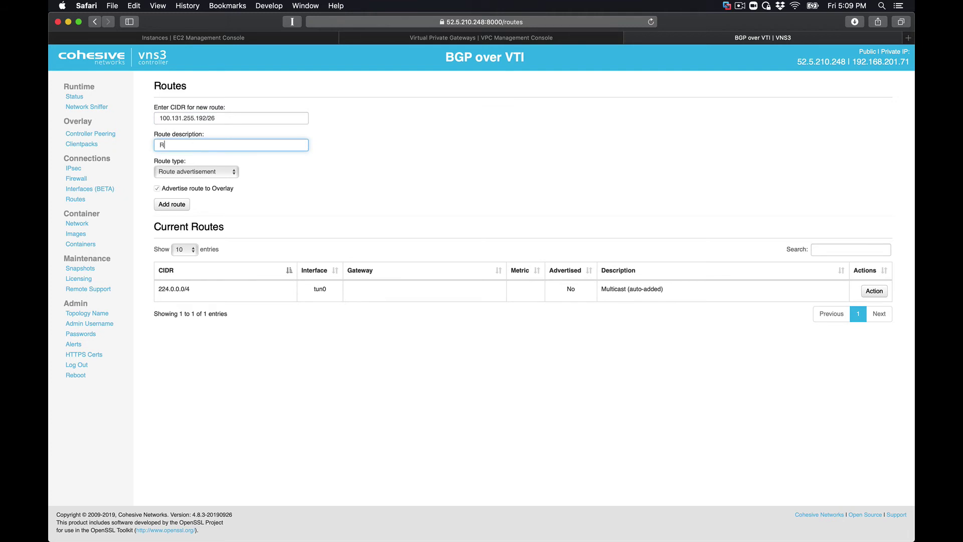
text(oute to Encrypted Overlay)
- Keep the Route advertisement type, add the route, and confirm it in the list
click(176, 173)
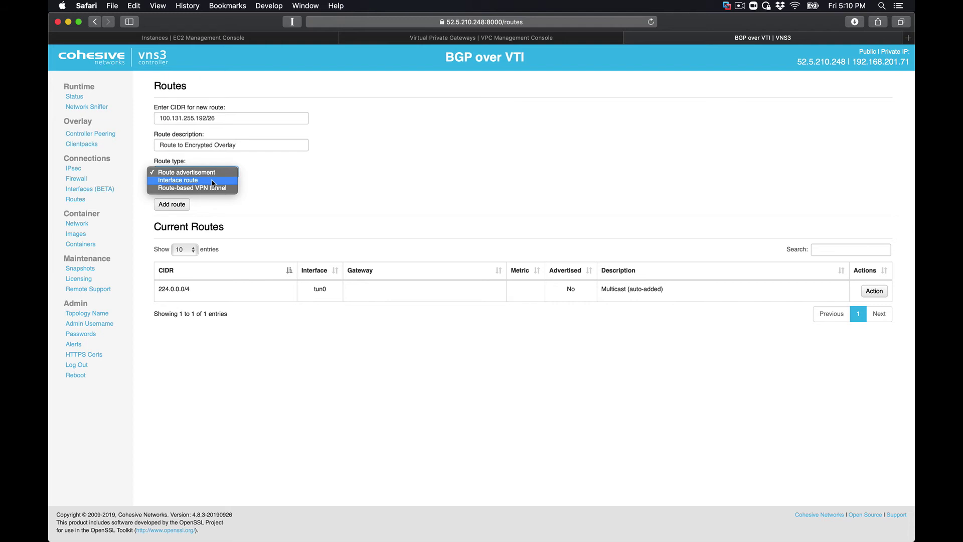
click(217, 173)
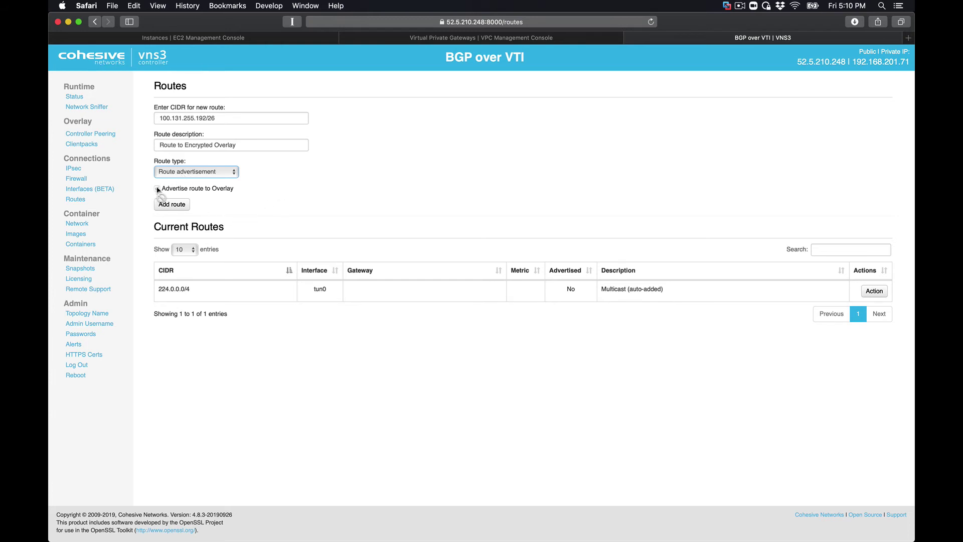
click(172, 205)
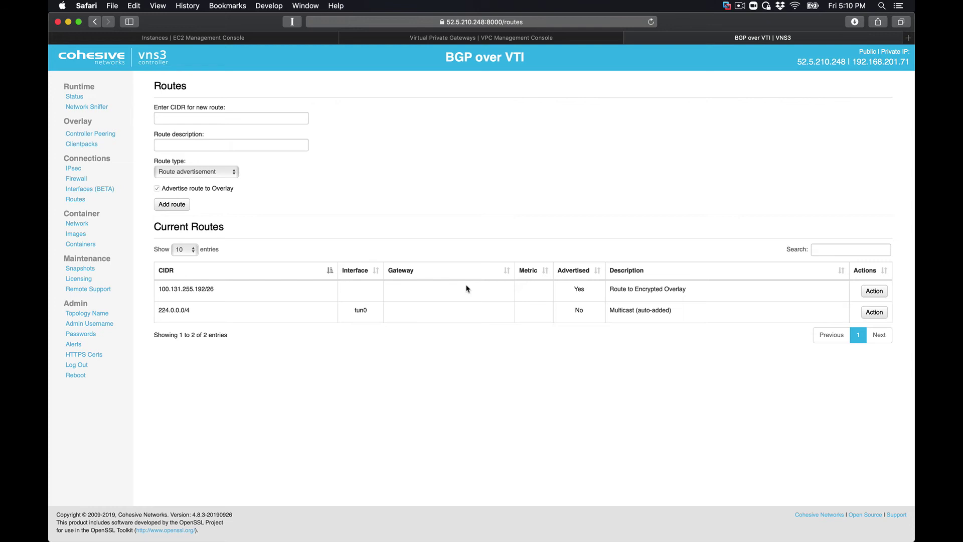
double_click(183, 290)
- From the IPsec overview, open the Edit eBGP Peer form for peer 169.254.22.29 (AS 64512)
click(75, 169)
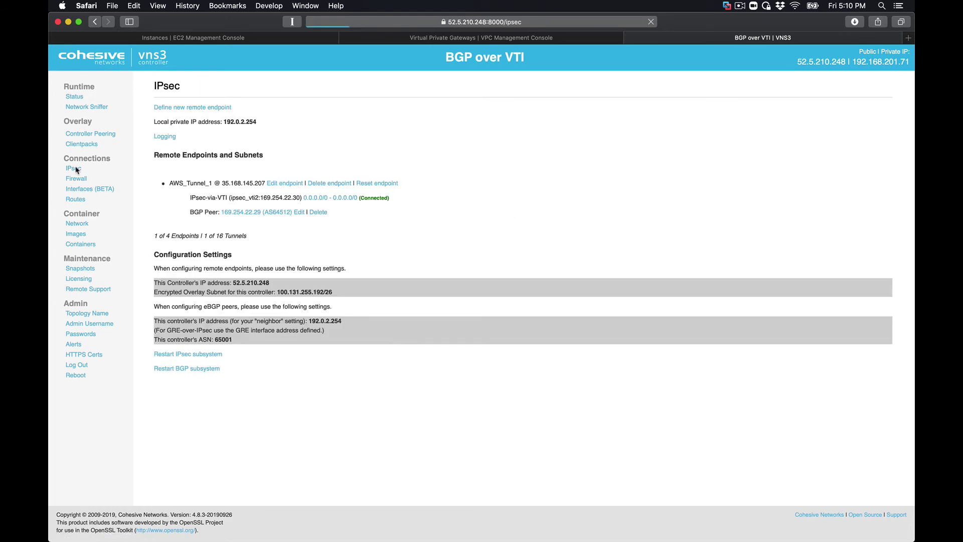
click(239, 214)
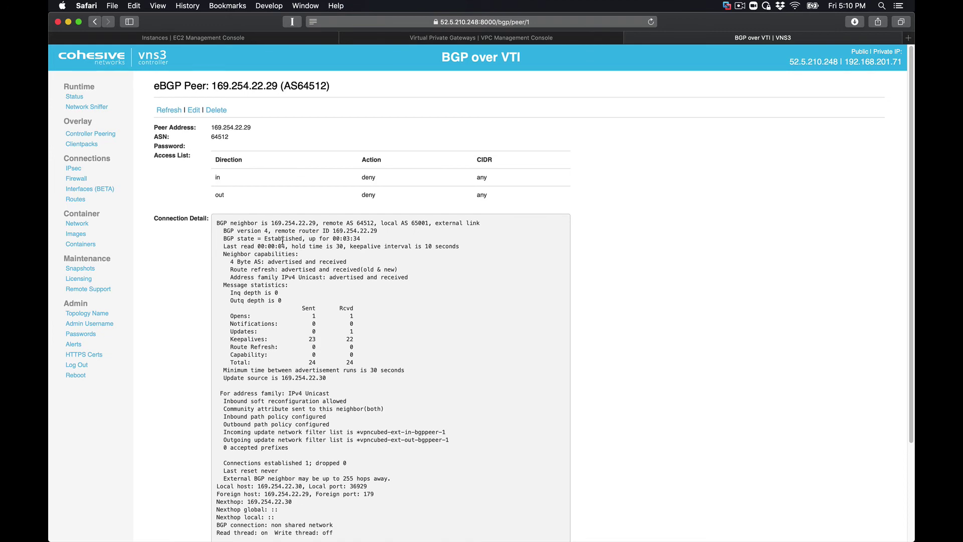
scroll(283, 241, down, 5)
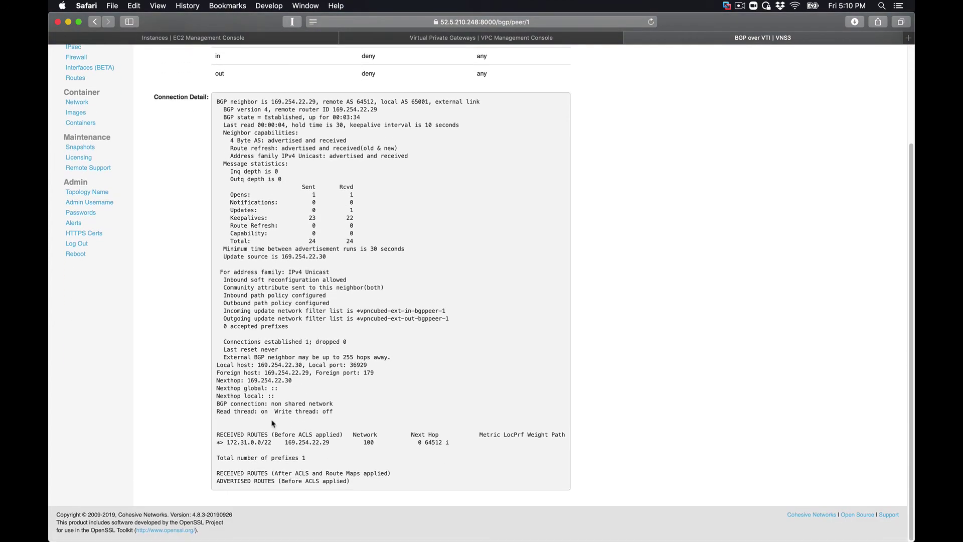
scroll(273, 357, up, 5)
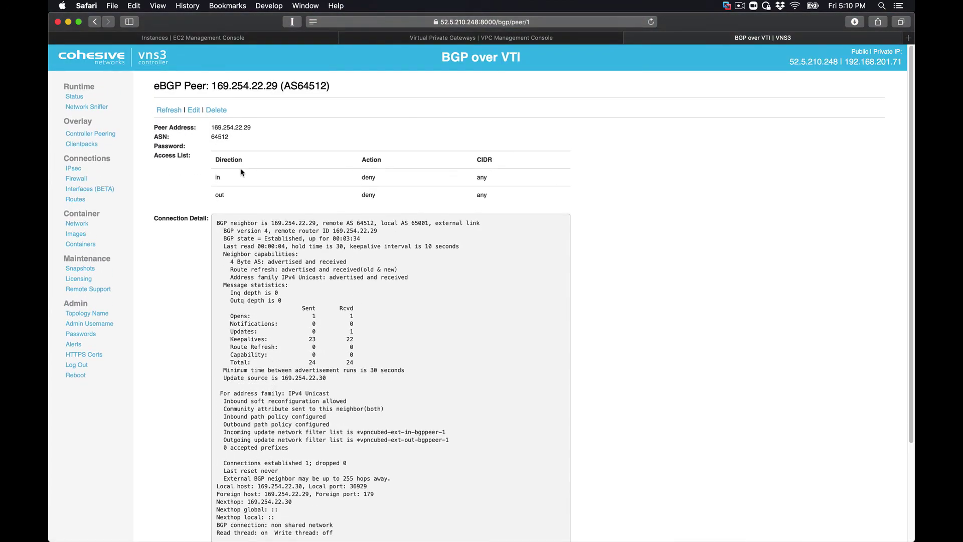
click(193, 110)
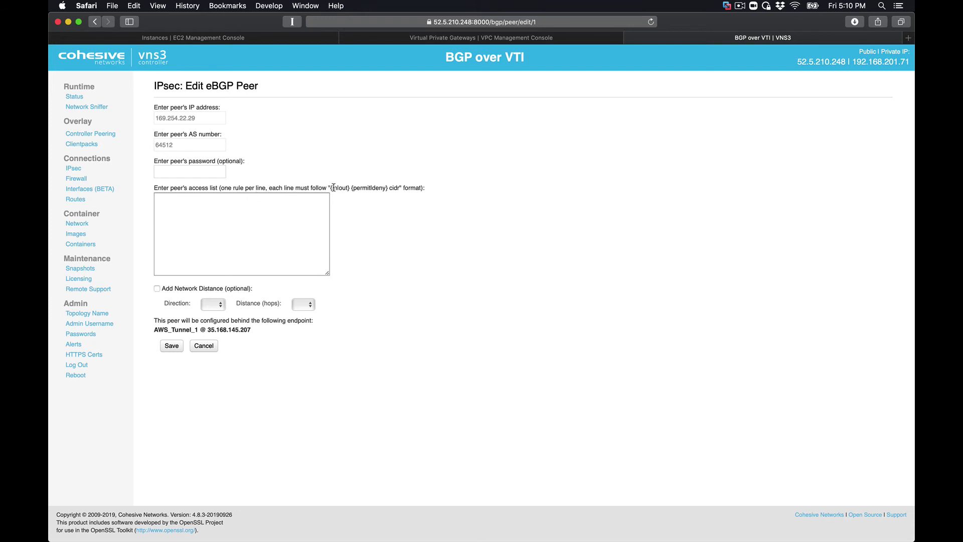
- Enter the access list rule 'out permit 100.131.255.192/26' for peer 169.254.22.29 and save
click(261, 200)
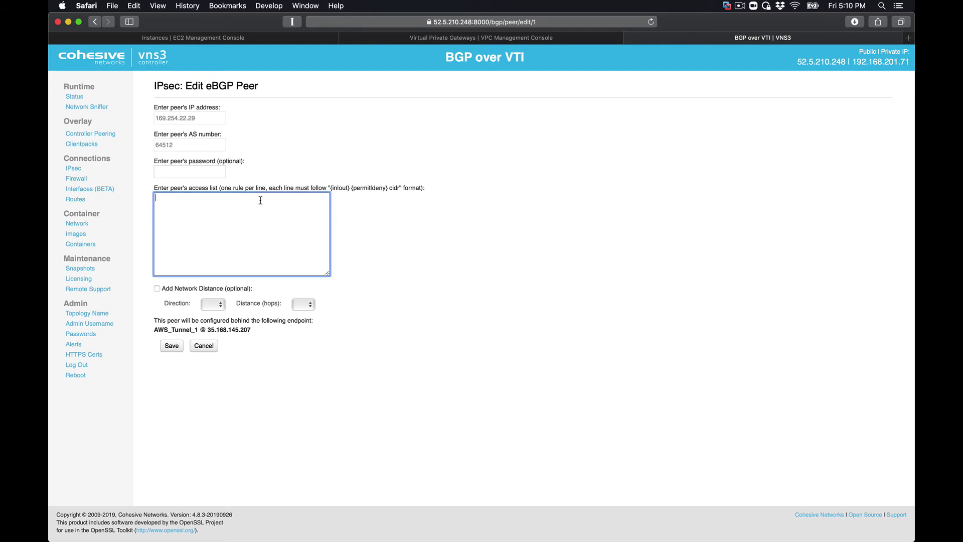
text(out permit)
key(super+v)
click(171, 346)
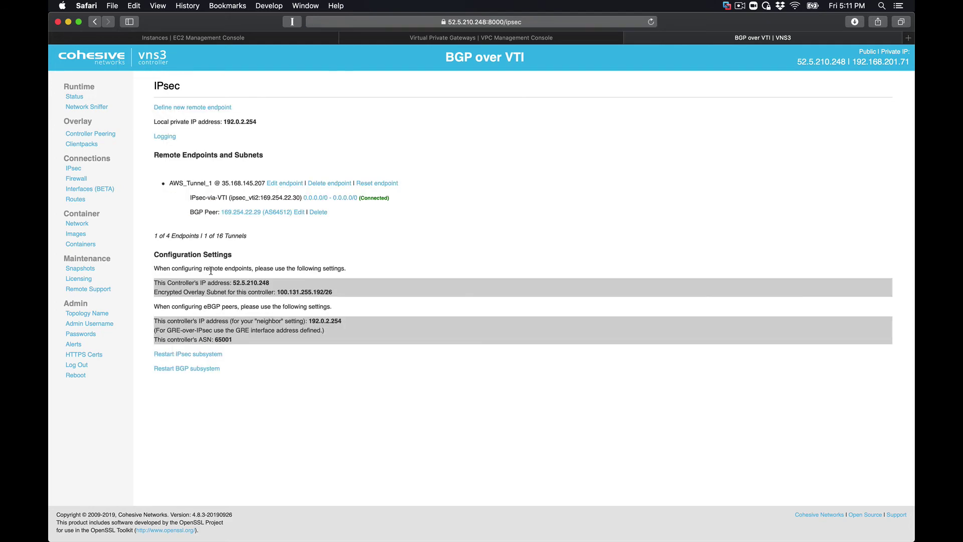
- On the eBGP peer's detail page, check the received route 172.31.0.0/22
click(246, 212)
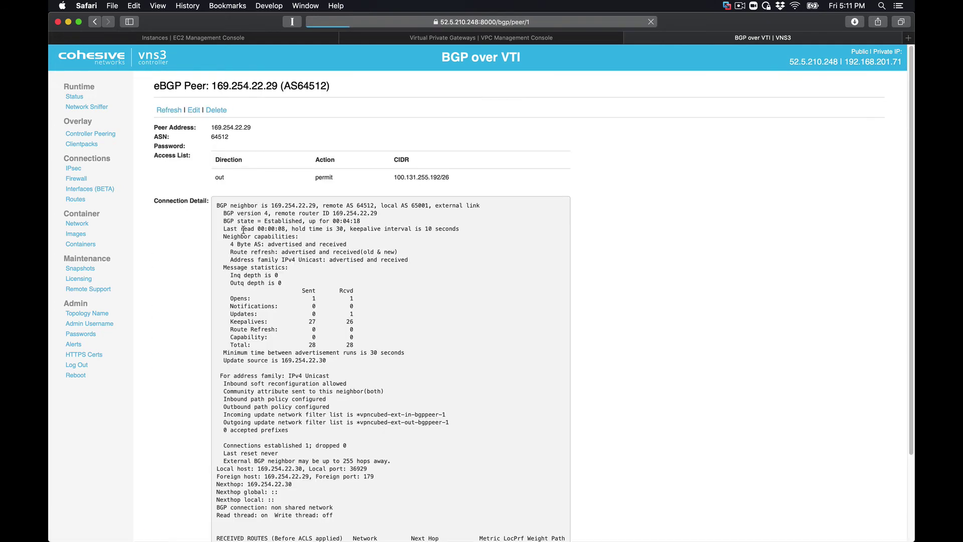
scroll(280, 480, down, 4)
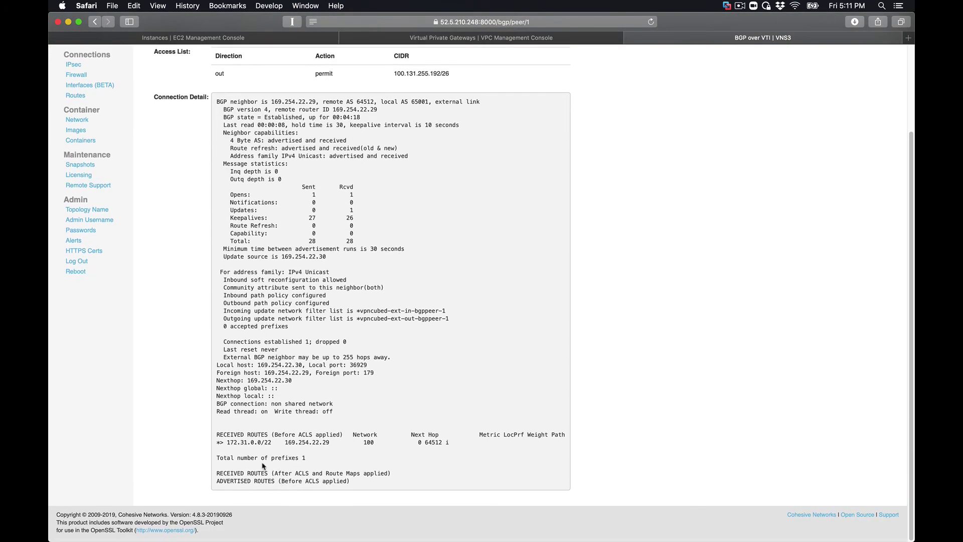
drag(227, 442, 273, 443)
scroll(270, 464, up, 5)
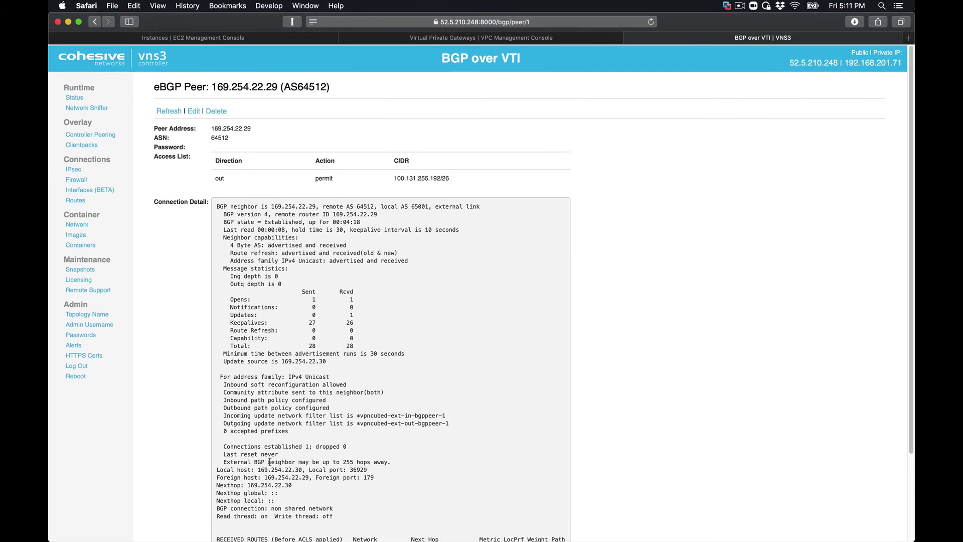
- Edit the peer, add the line 'in permit 172.31.0.0/22' to the access list, and save
click(194, 110)
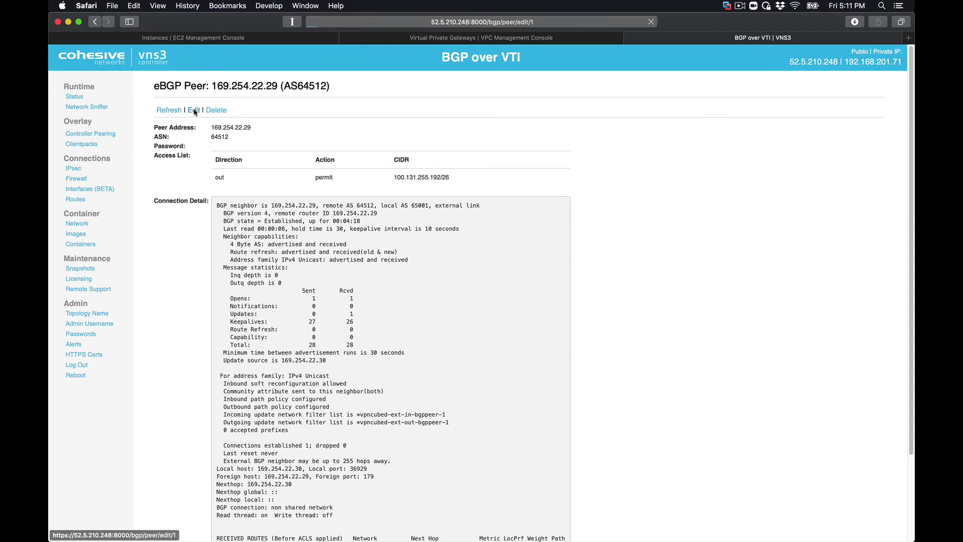
click(276, 198)
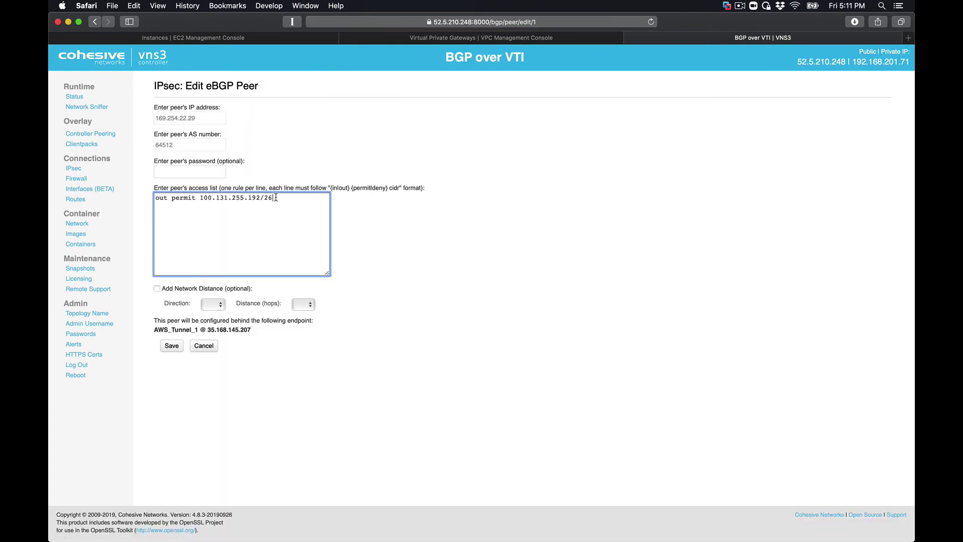
key(Return)
text(in permit 172.31.0.0/22)
click(174, 347)
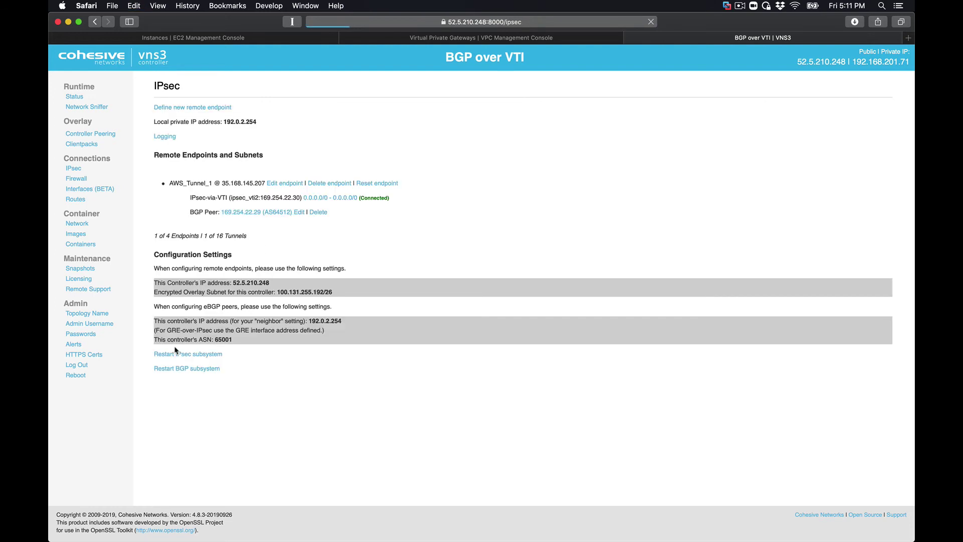
- Open the eBGP peer's details and inspect the advertised route's next hop
click(240, 212)
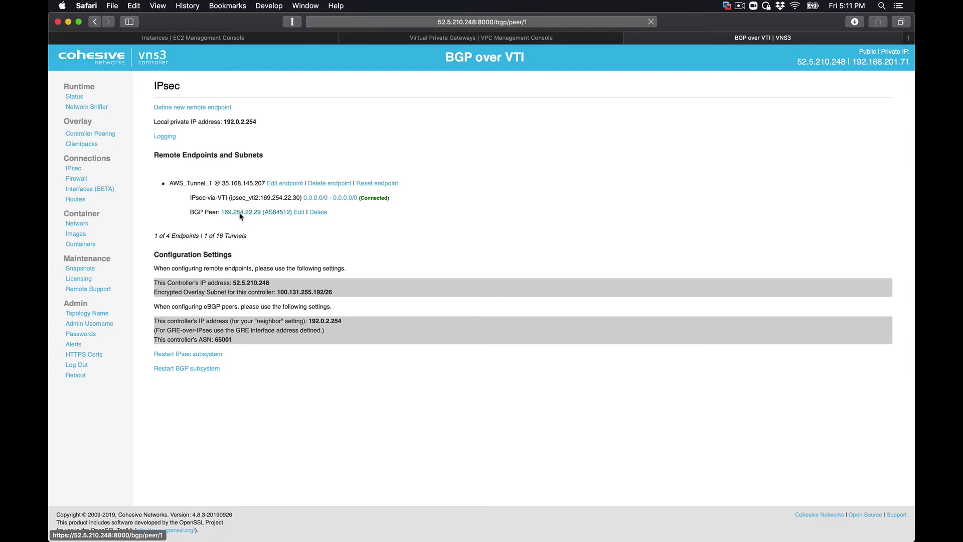
scroll(241, 216, down, 5)
scroll(241, 217, down, 1)
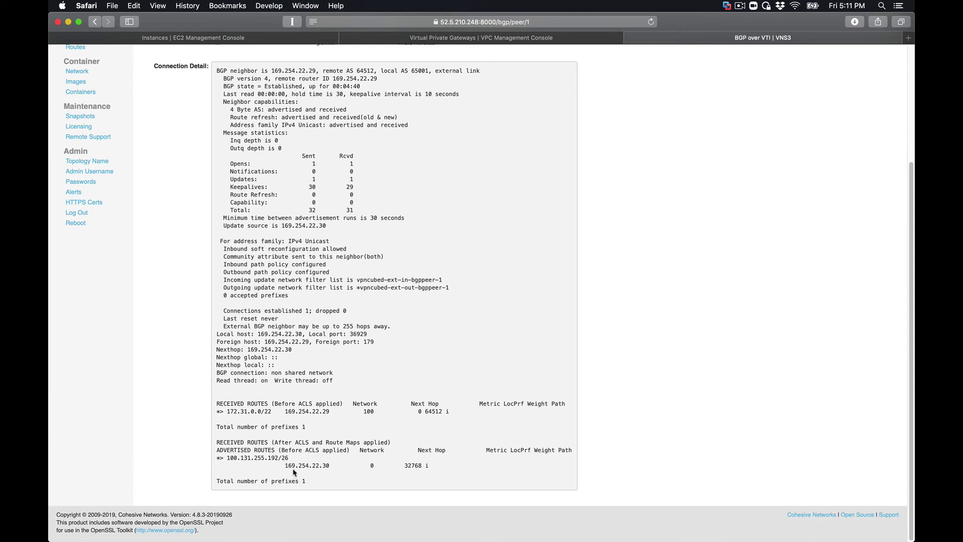
double_click(326, 465)
scroll(237, 286, up, 5)
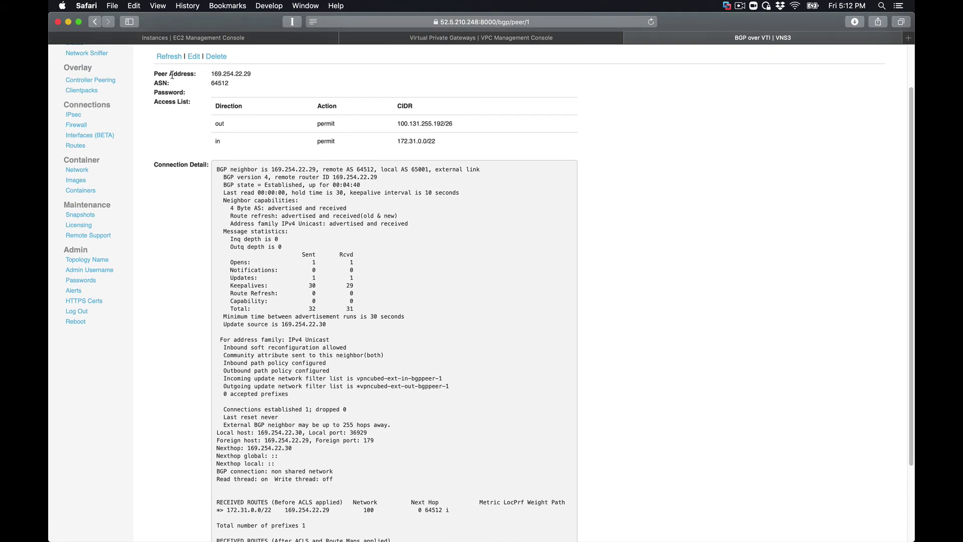
- Refresh the peer details and check 172.31.0.0/22 received after ACLs and 100.131.255.192/26 advertised
click(169, 56)
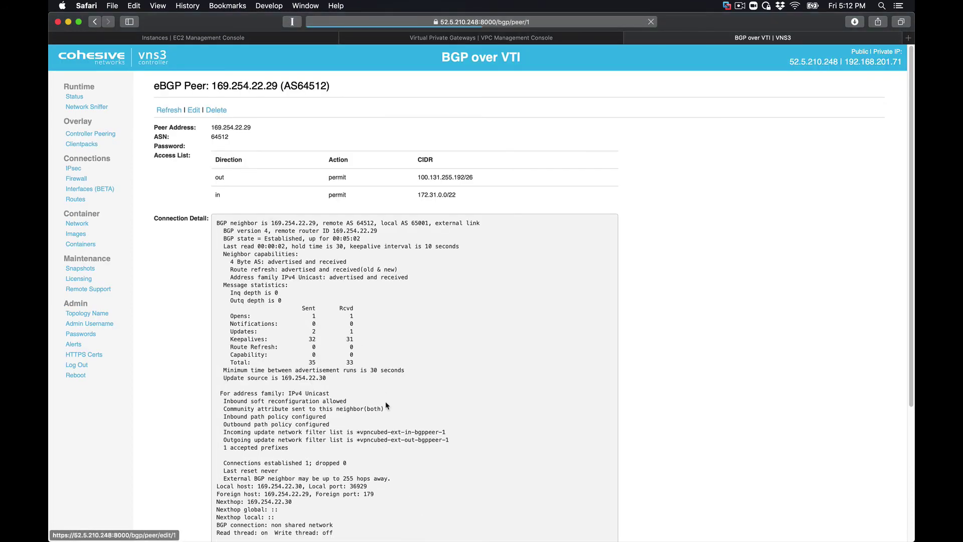
scroll(387, 405, down, 5)
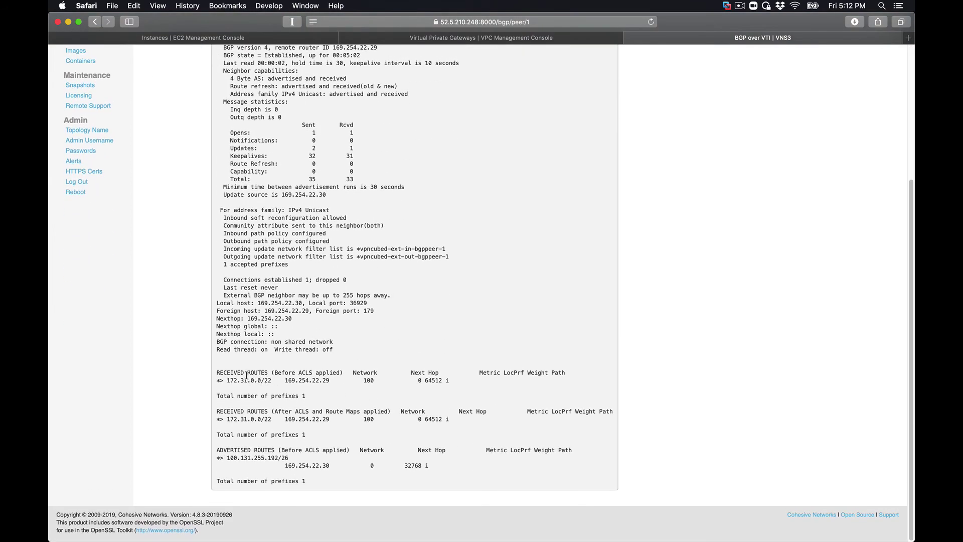
triple_click(241, 381)
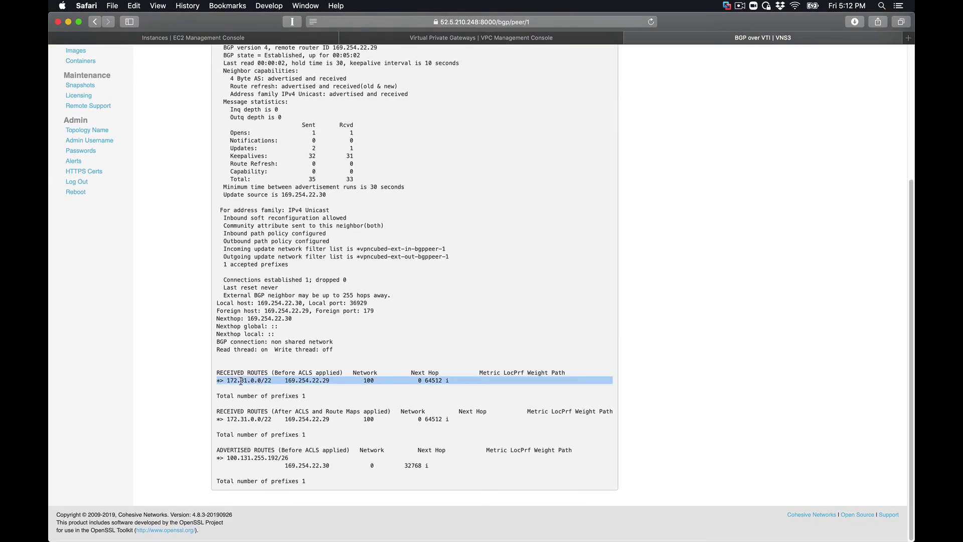
click(252, 419)
triple_click(252, 419)
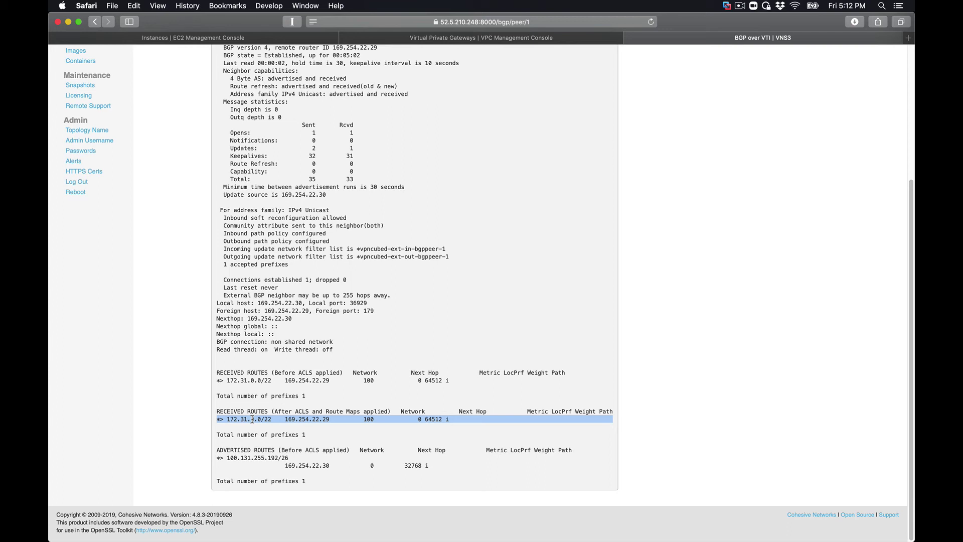
click(252, 459)
triple_click(252, 460)
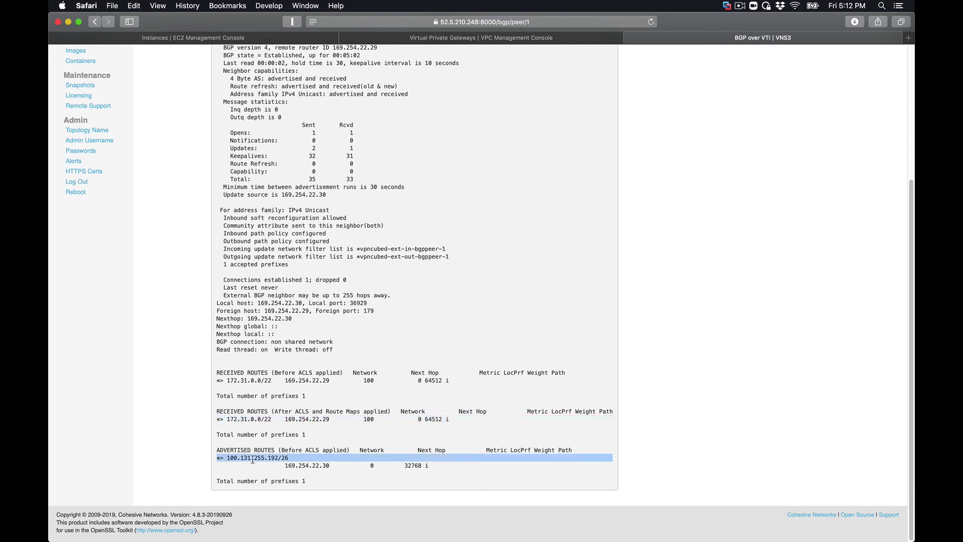
scroll(252, 459, up, 5)
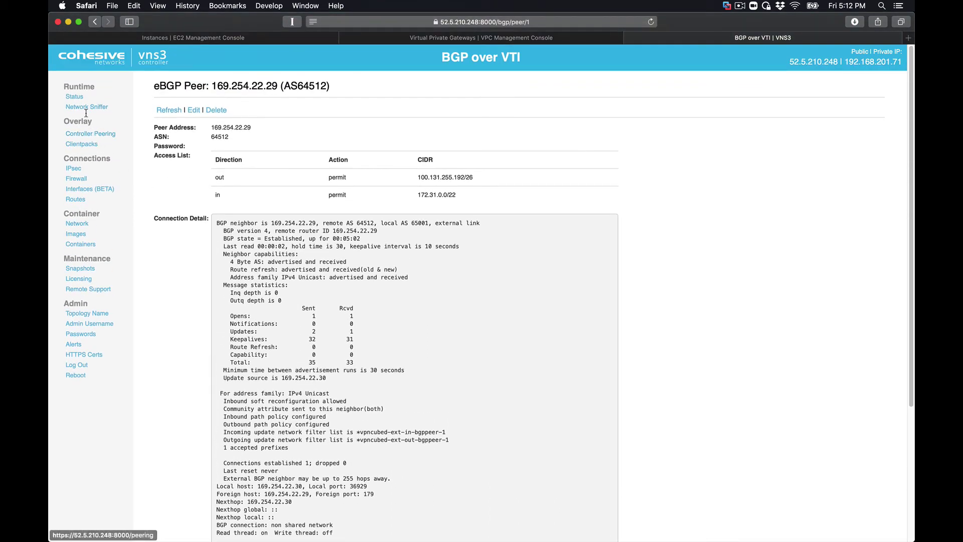
- On the Status page, check the remote subnet 172.31.0.0/22 with route origin ebgp
click(74, 96)
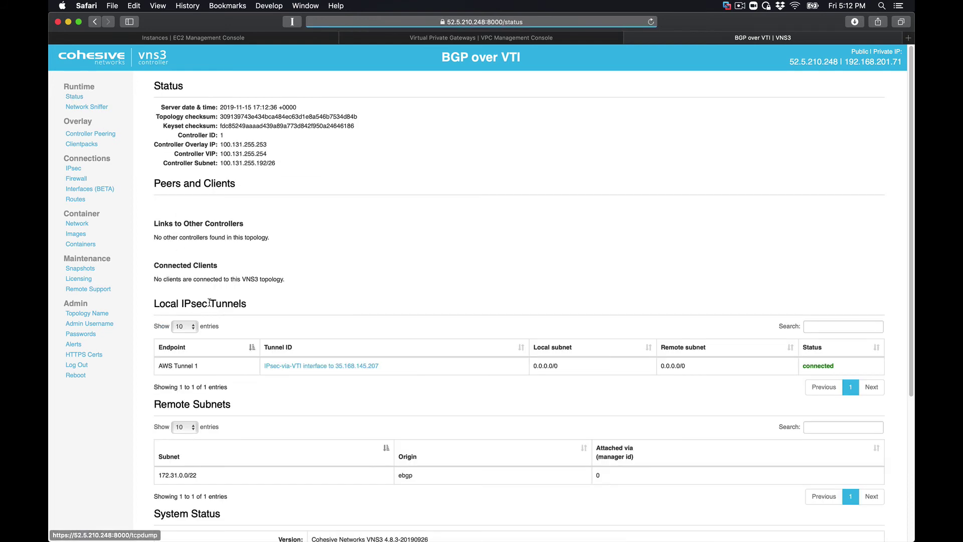
scroll(210, 305, down, 5)
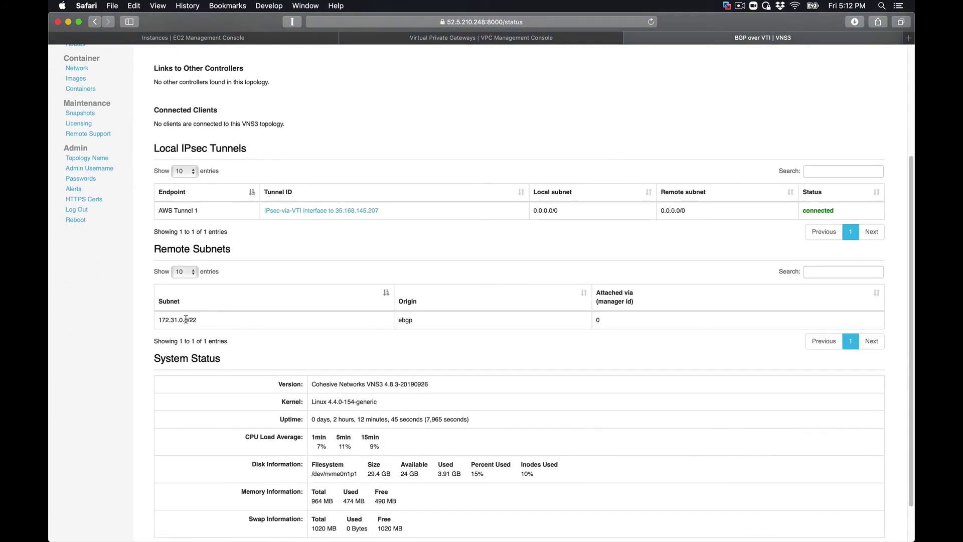
triple_click(185, 320)
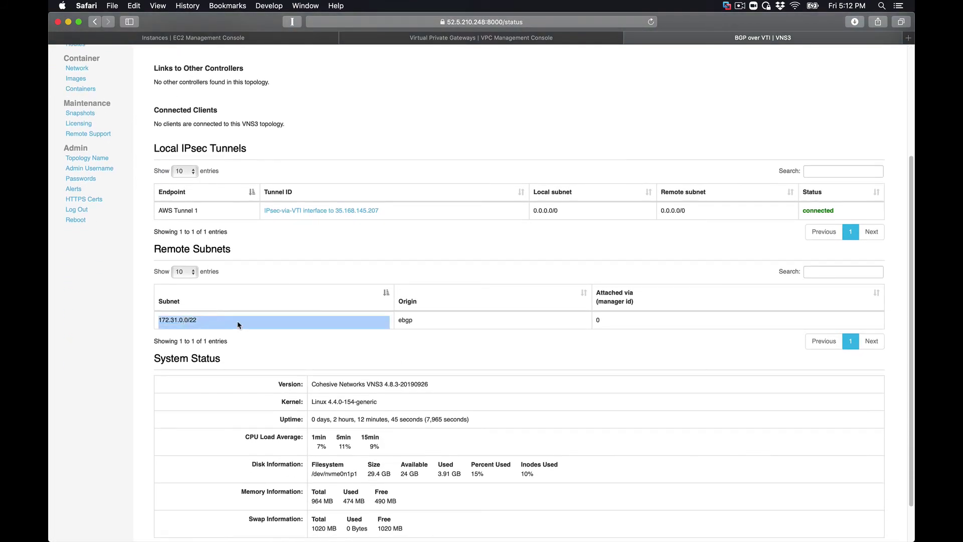
double_click(406, 319)
triple_click(407, 318)
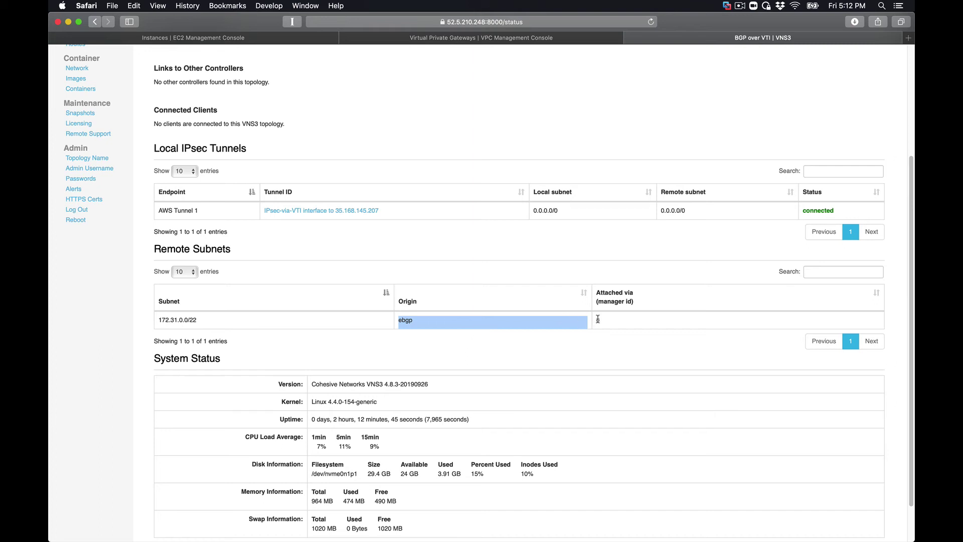
click(497, 281)
scroll(497, 281, up, 5)
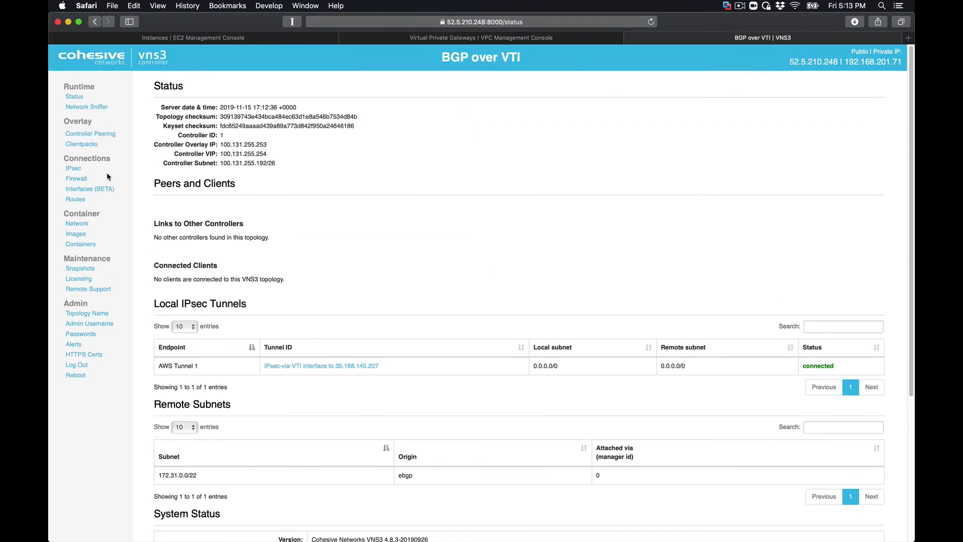
- Check the VTI tunnel's Bytes In/Out, refresh to 5799 in and 6086 out, then return to IPsec
click(74, 169)
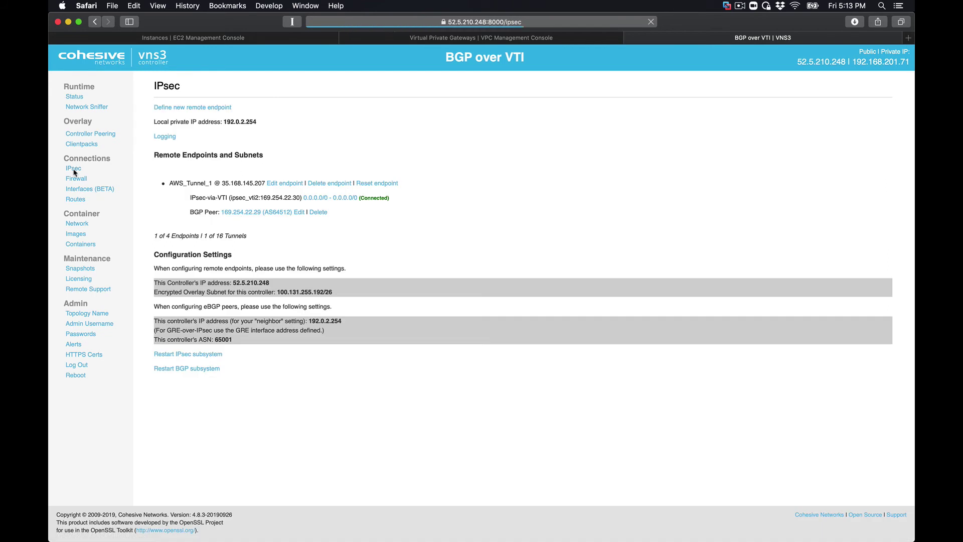
click(328, 200)
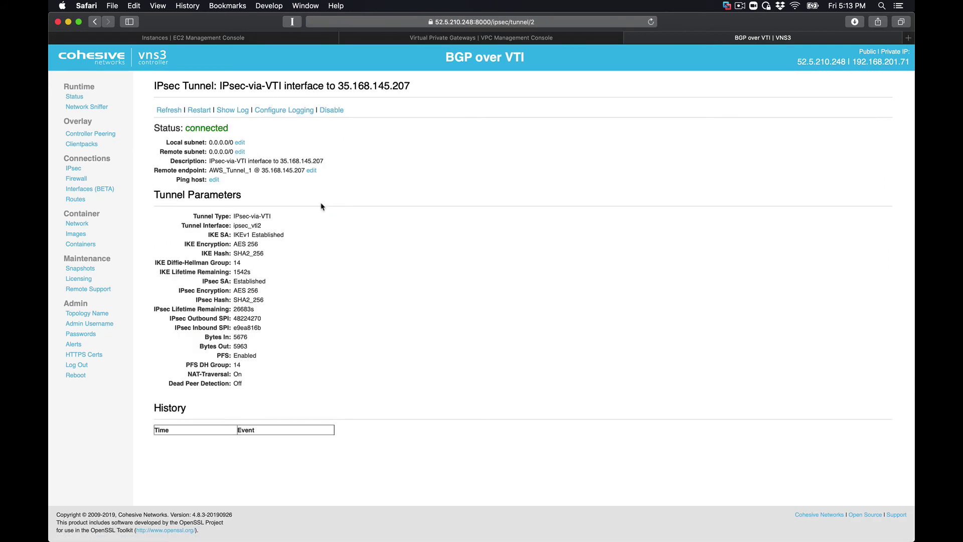
double_click(241, 337)
double_click(239, 346)
click(170, 110)
click(73, 169)
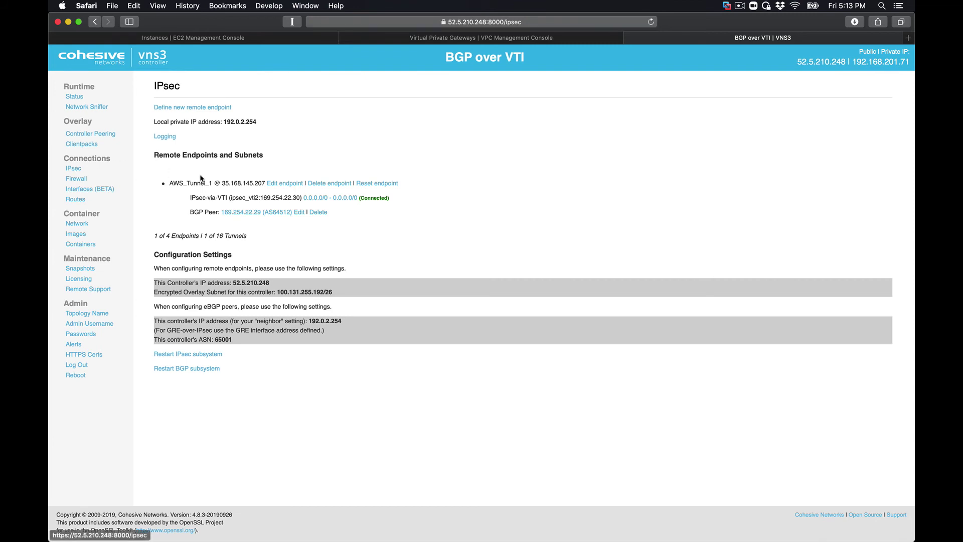
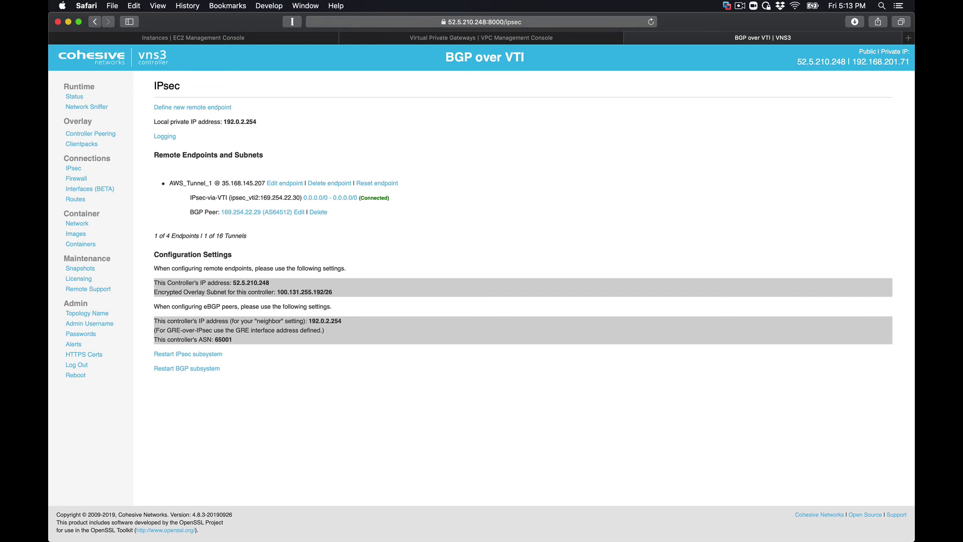
- Copy IPSec Tunnel #2's Virtual Private Gateway outside address 52.2.95.162 from the AWS VPN config
click(587, 509)
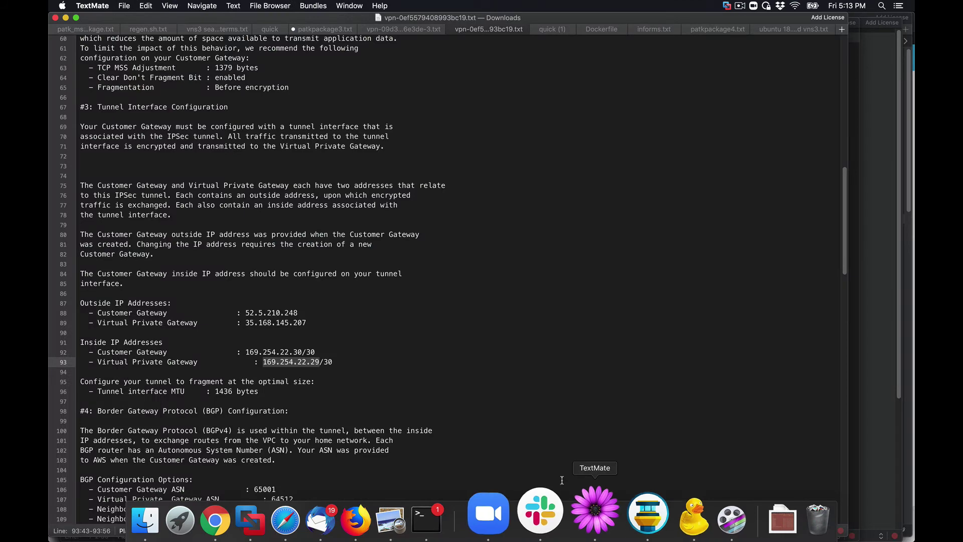
scroll(319, 360, down, 10)
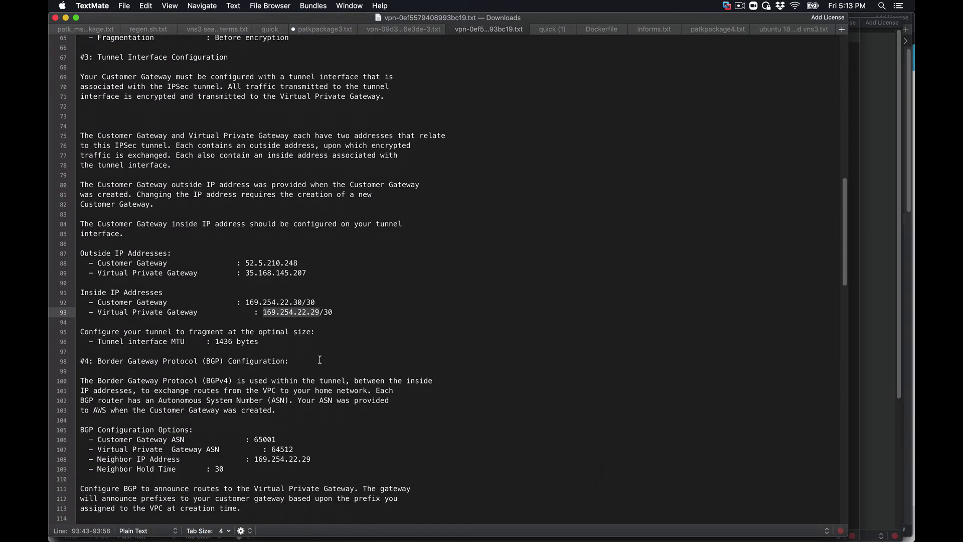
scroll(320, 360, down, 9)
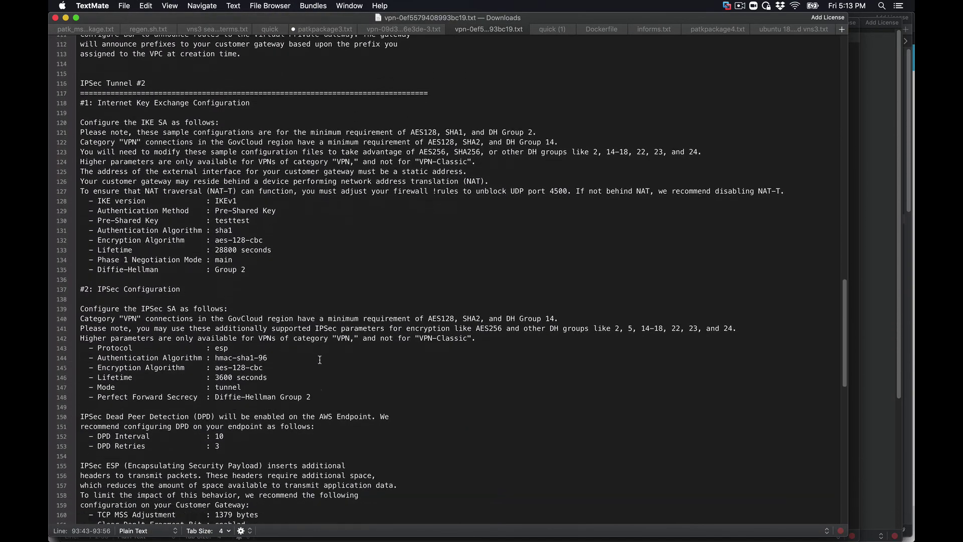
scroll(320, 360, up, 5)
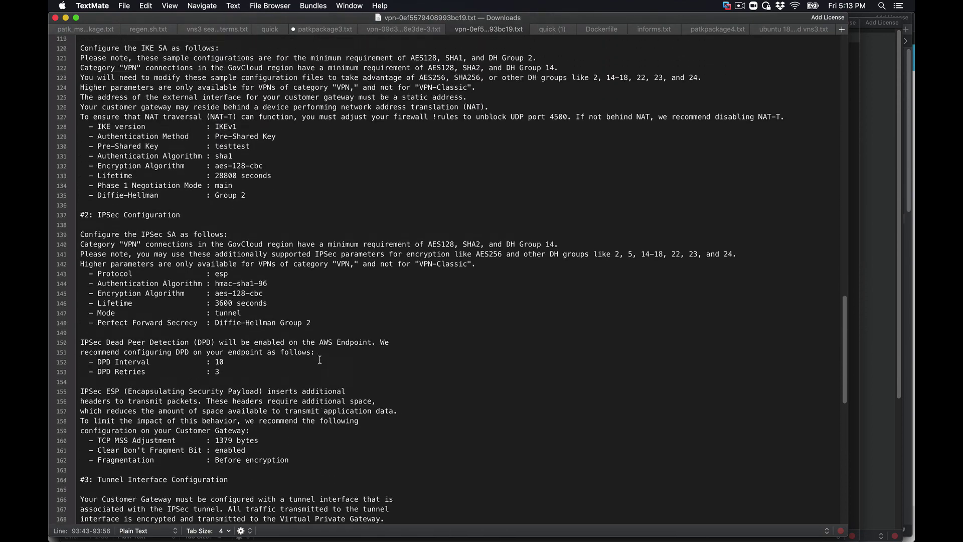
drag(88, 171, 244, 247)
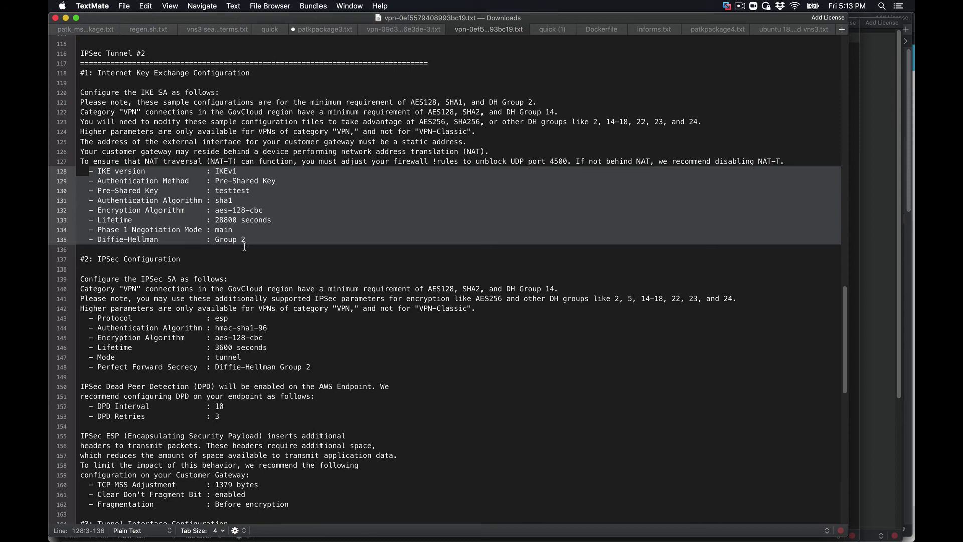
scroll(317, 353, down, 4)
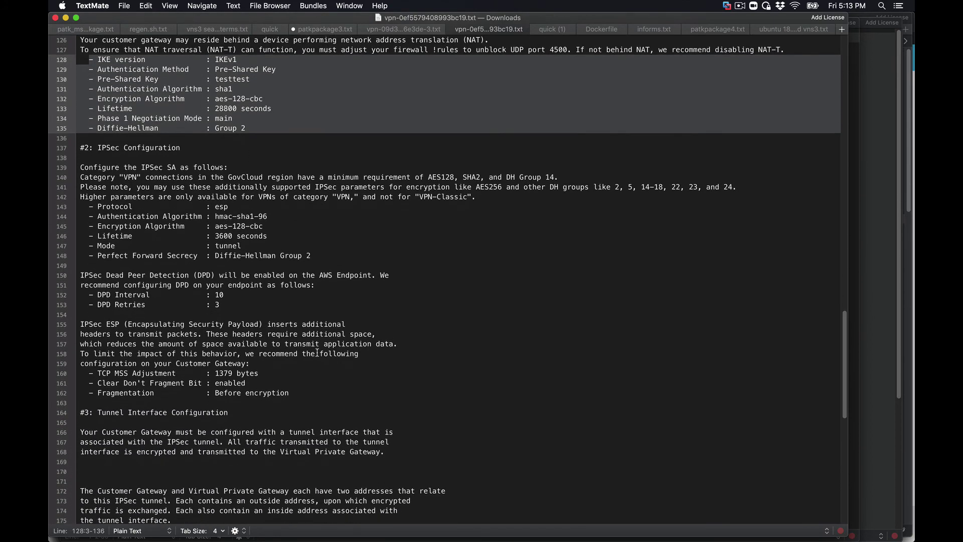
scroll(317, 353, down, 9)
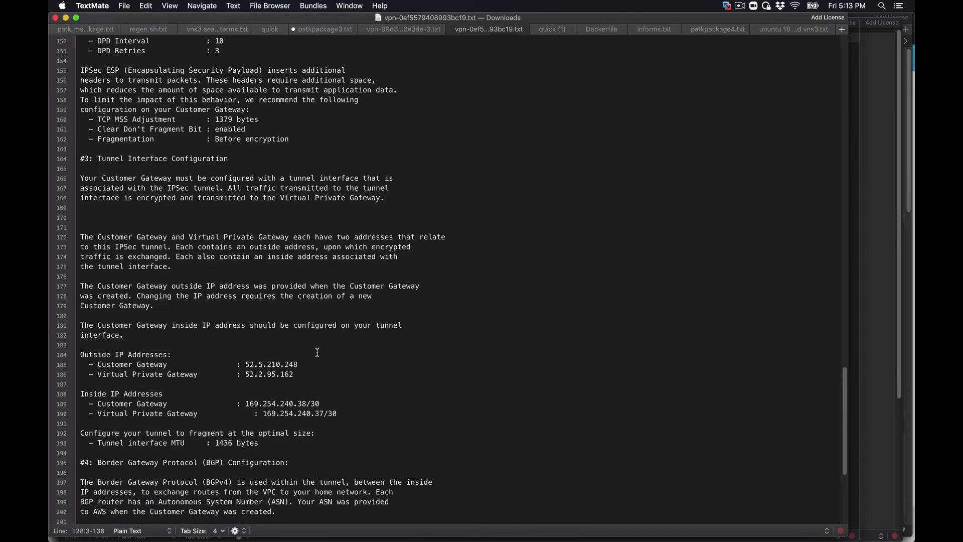
scroll(318, 353, down, 1)
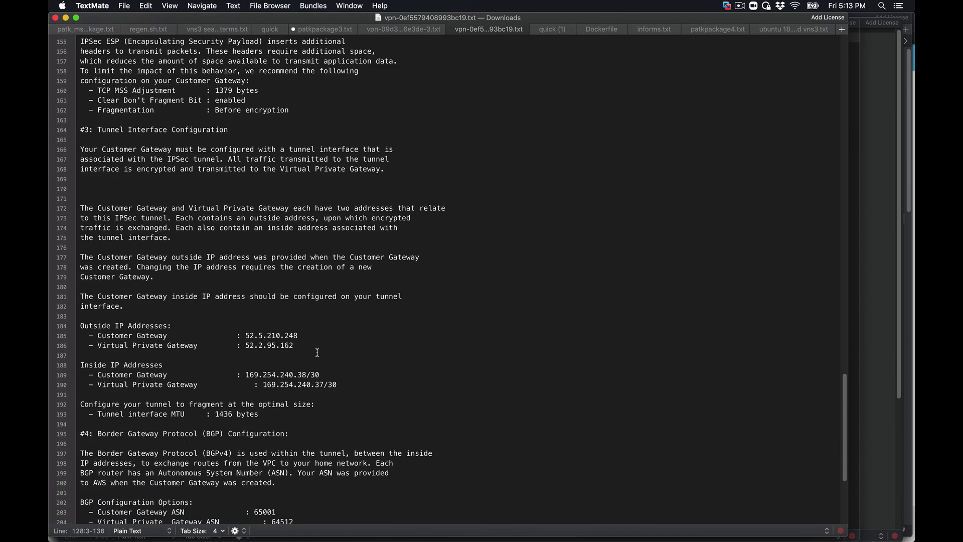
double_click(273, 335)
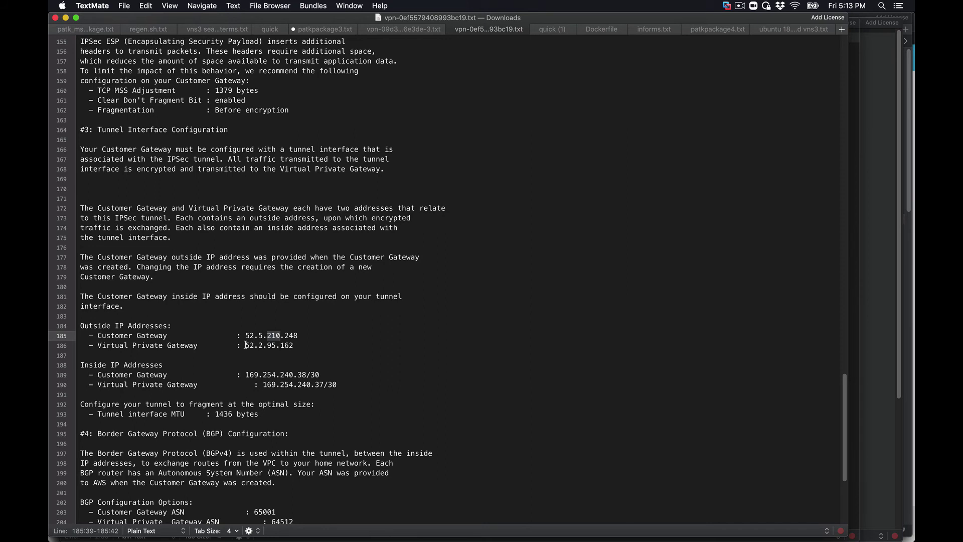
drag(246, 345, 295, 346)
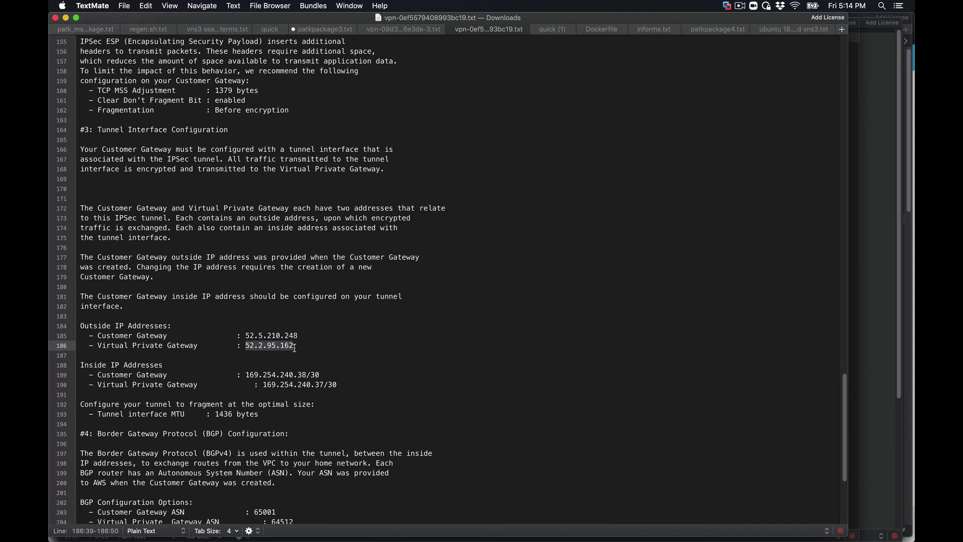
text(172.31.0.0/22)
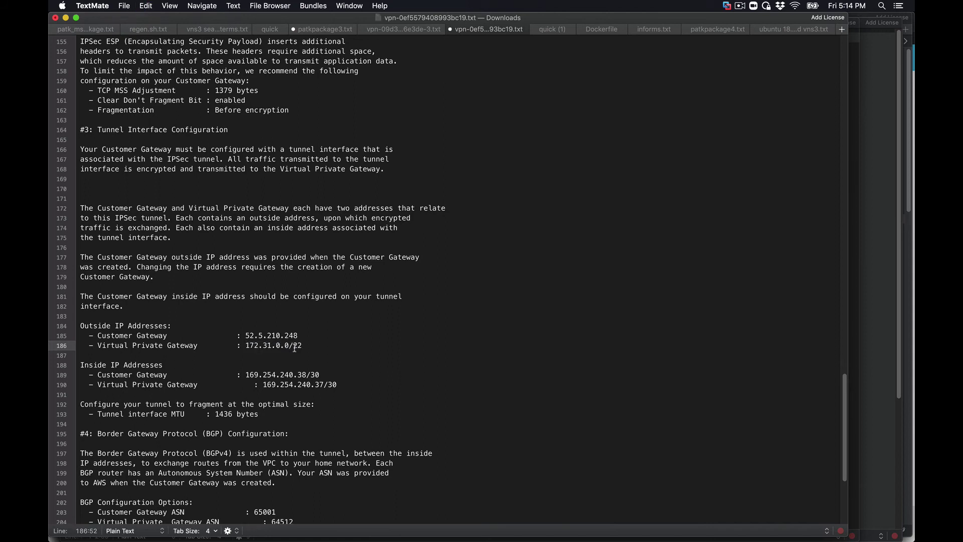
key(super+z)
key(super+c)
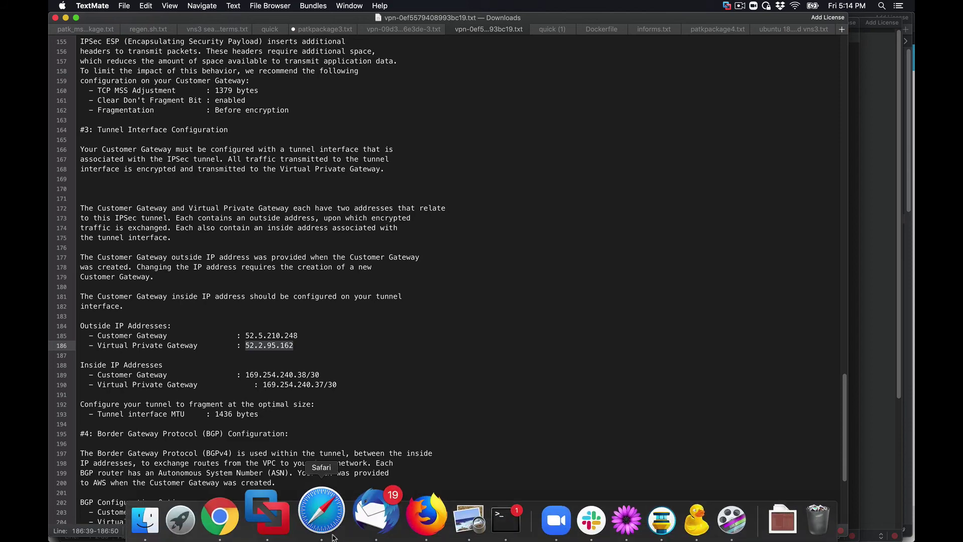
- Start a new remote endpoint named AWS_Tunnel_2 with remote IP 52.2.95.162
click(332, 526)
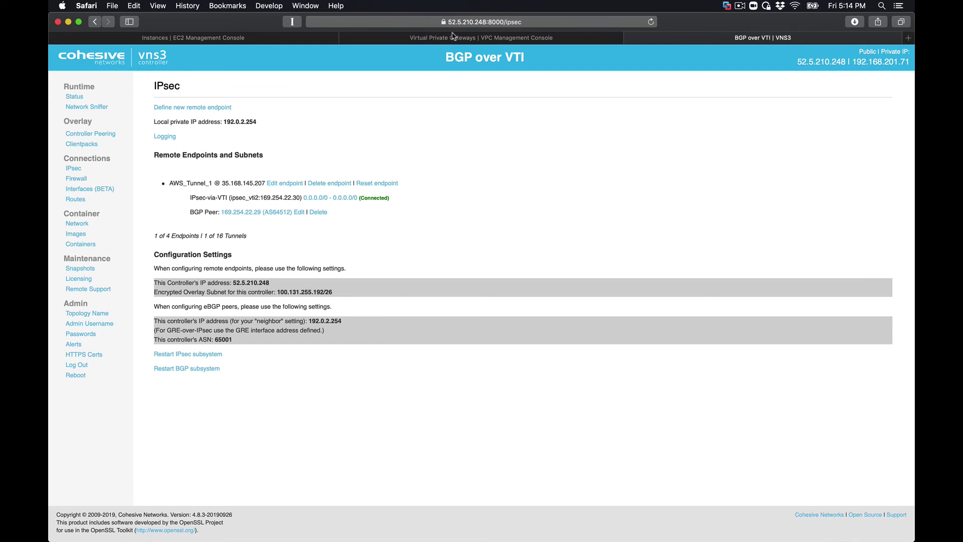
click(192, 108)
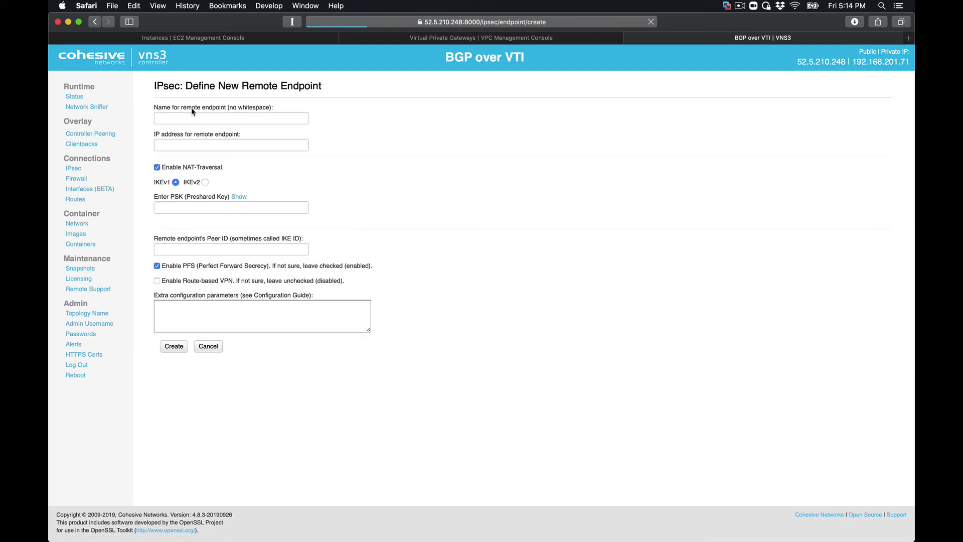
click(179, 115)
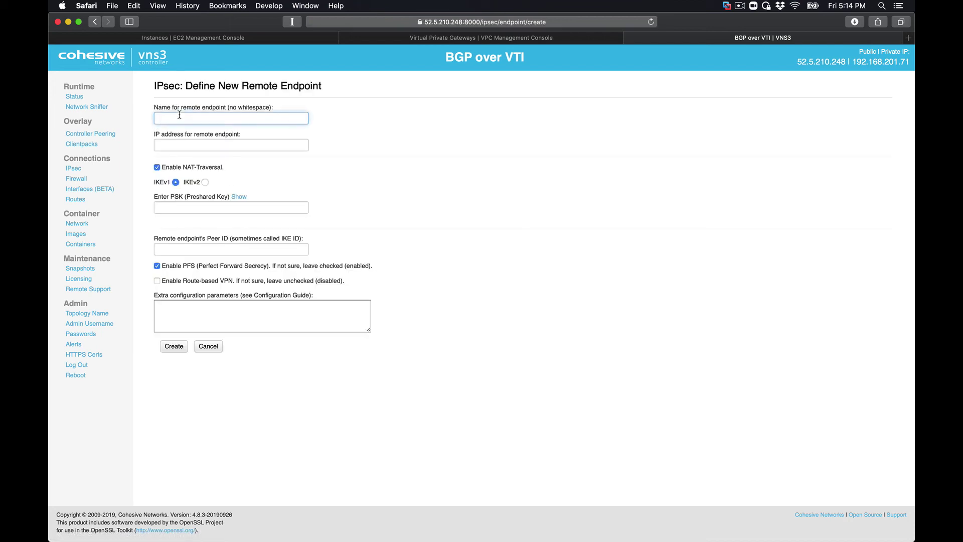
text(AWS_Tun ne)
text(ne)
click(184, 145)
key(super+v)
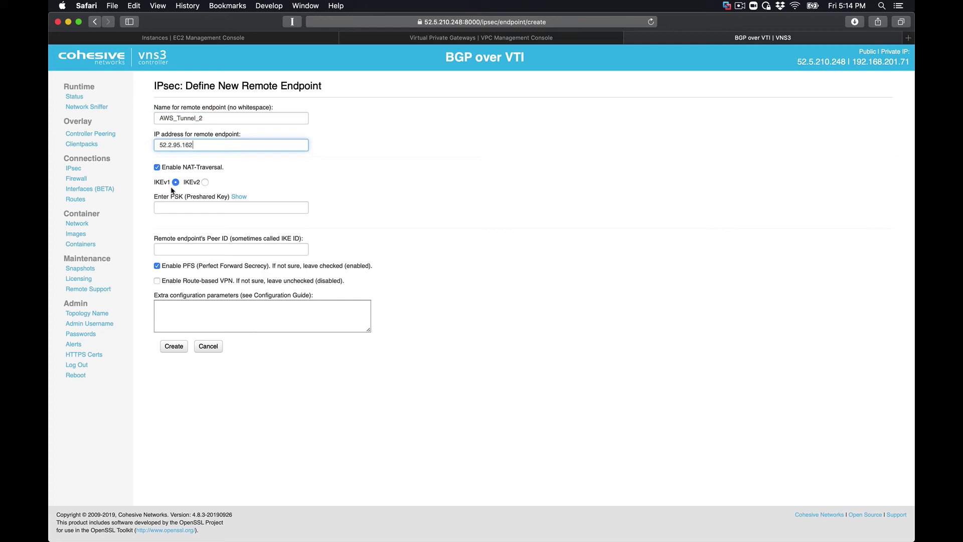
- Enter the endpoint's pre-shared key and enable route-based VPN via VTI
click(169, 209)
text(a)
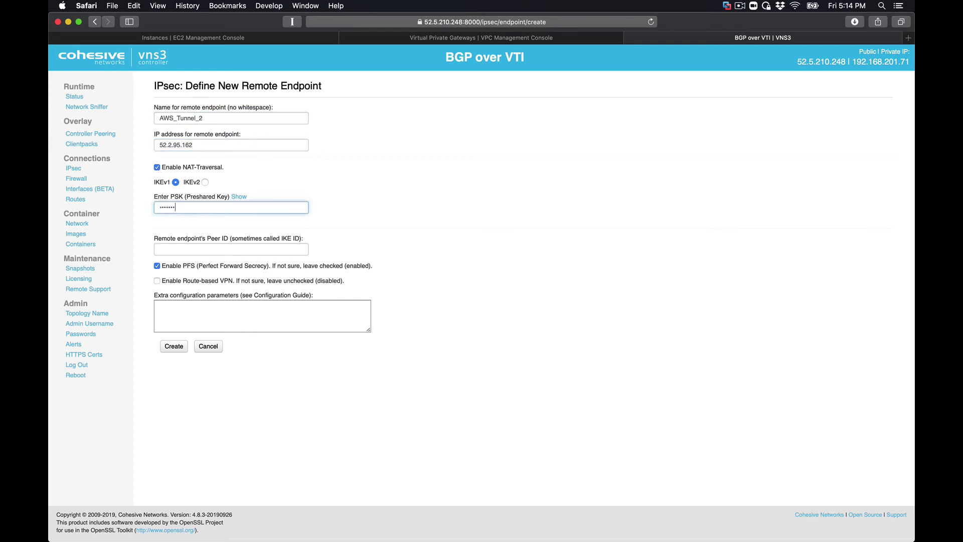
text(a)
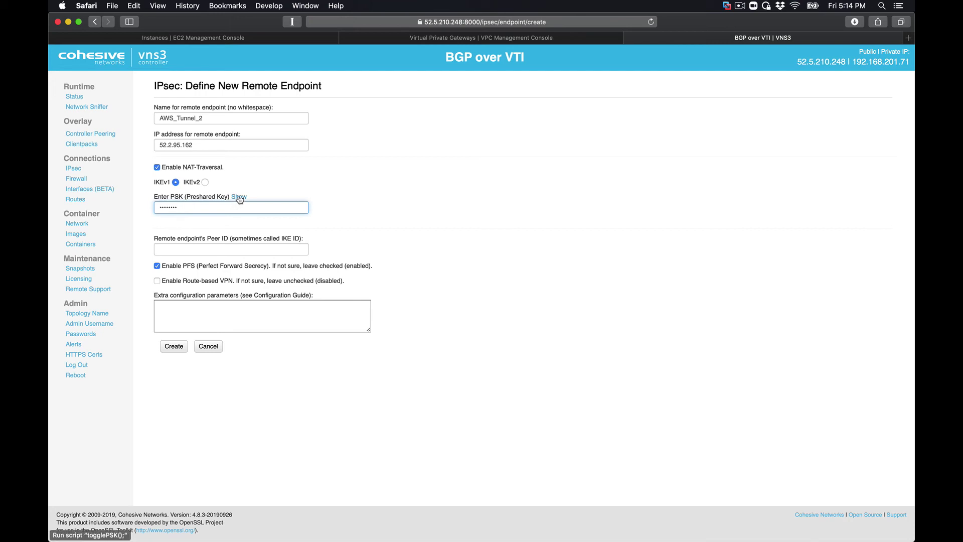
click(238, 197)
click(239, 198)
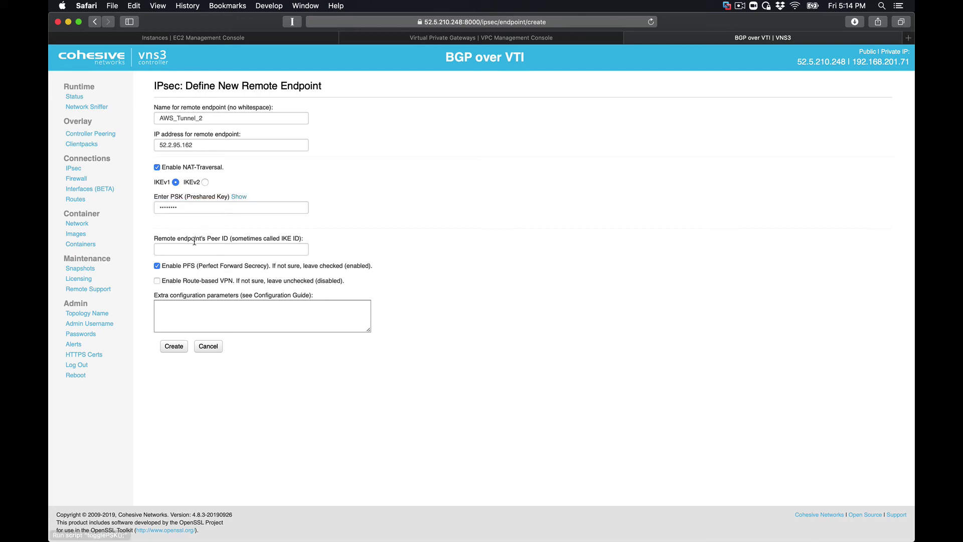
click(157, 282)
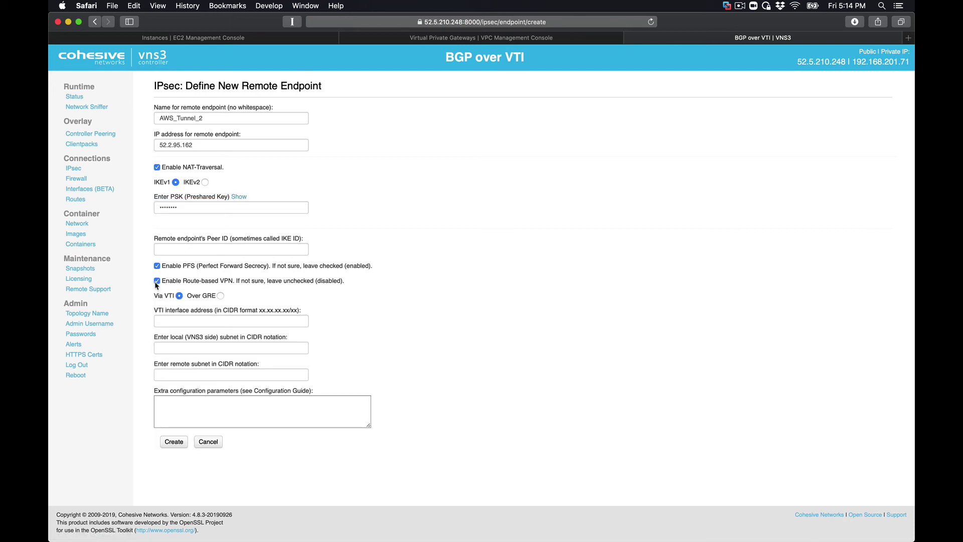
- Set both the local and remote subnets to 0.0.0.0/0
click(179, 349)
text(0.0)
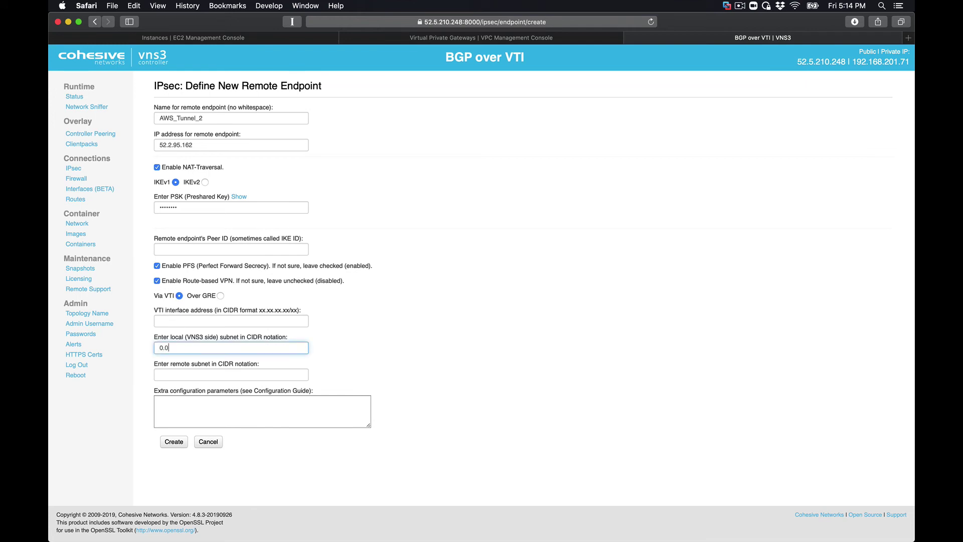
text(.0.0/0)
key(Tab)
text(0.)
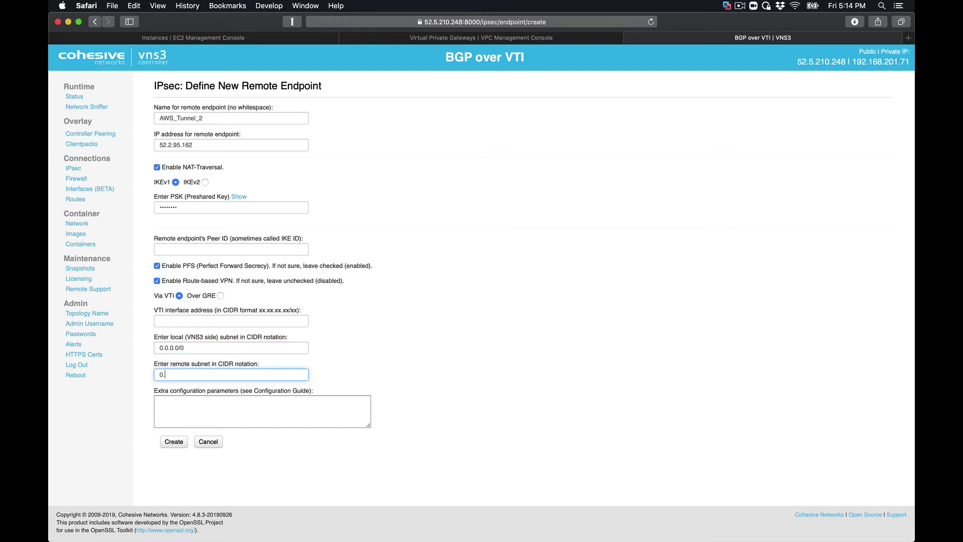
text(0.0.0/0)
click(175, 321)
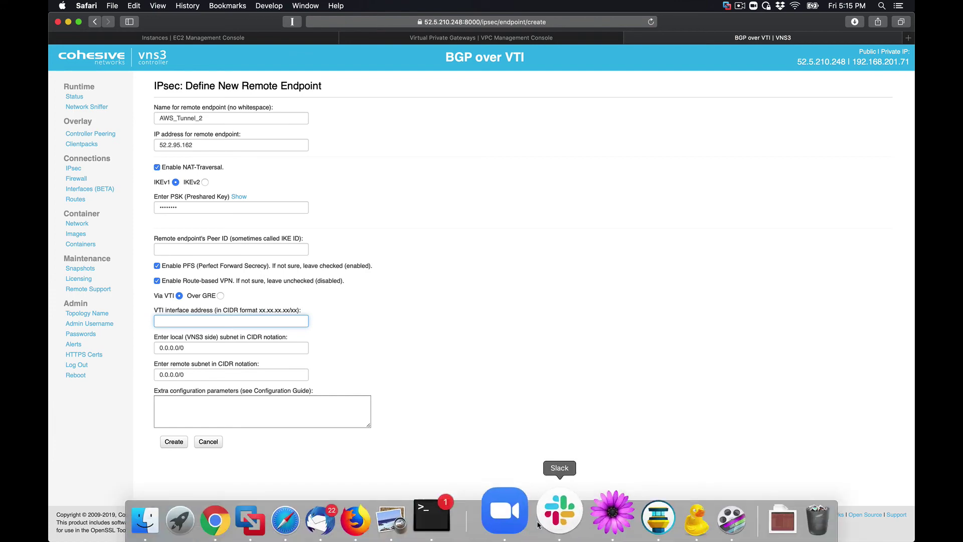
- Copy tunnel 2's customer gateway inside address 169.254.240.38/30 from the AWS config
click(579, 509)
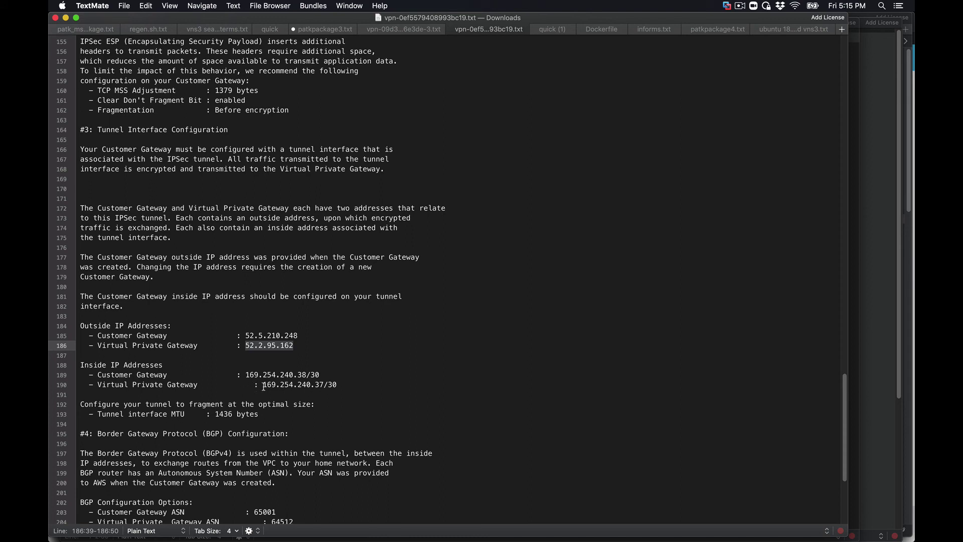
click(263, 385)
drag(263, 386, 341, 384)
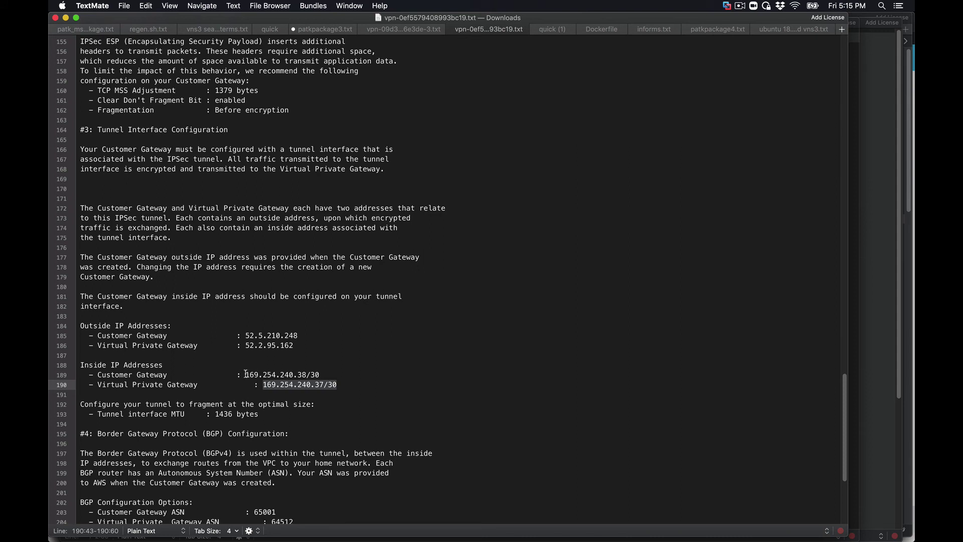
drag(246, 374, 328, 371)
key(super+c)
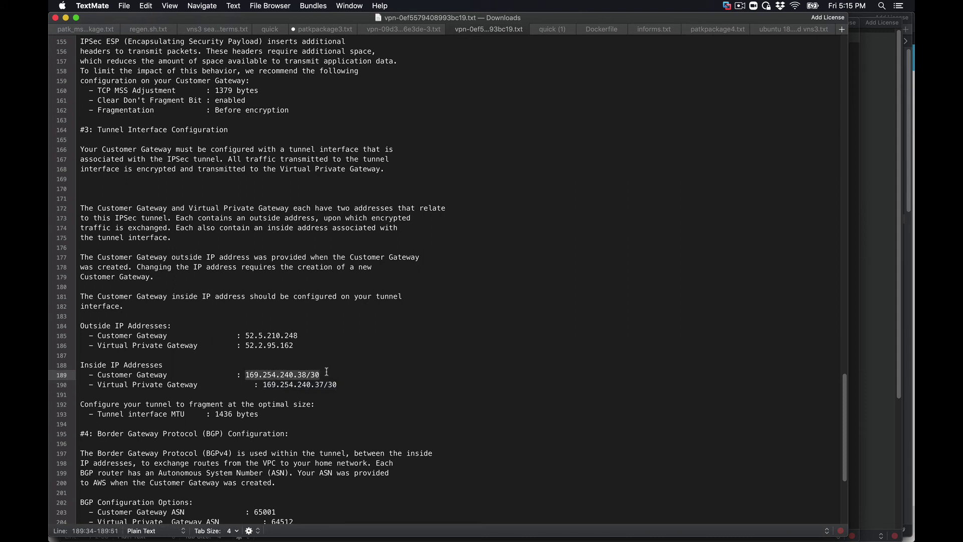
mouse_move(326, 538)
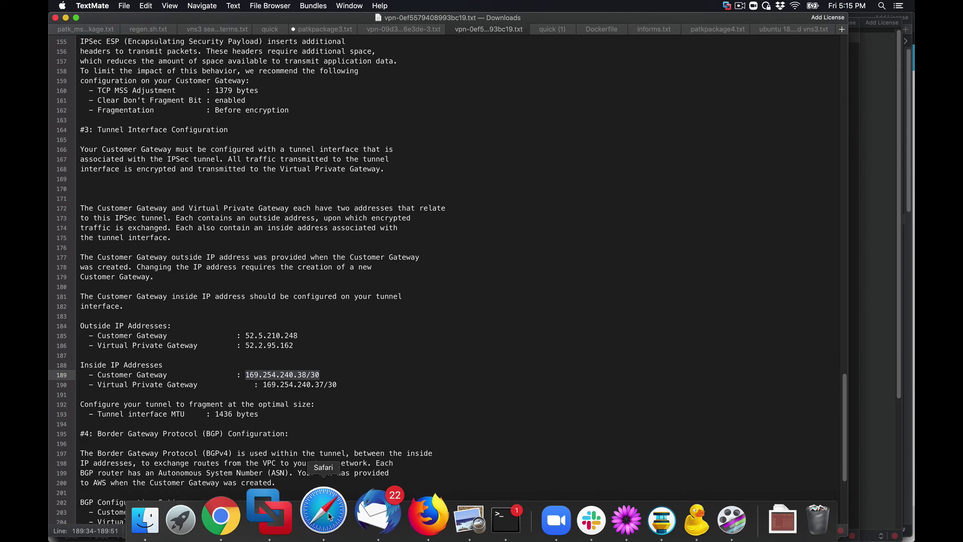
click(324, 512)
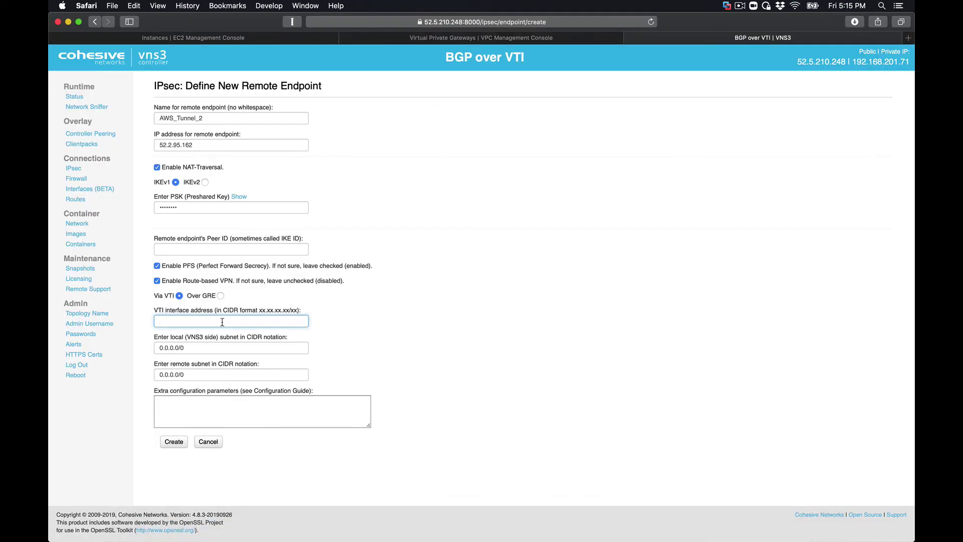
key(super+v)
click(190, 407)
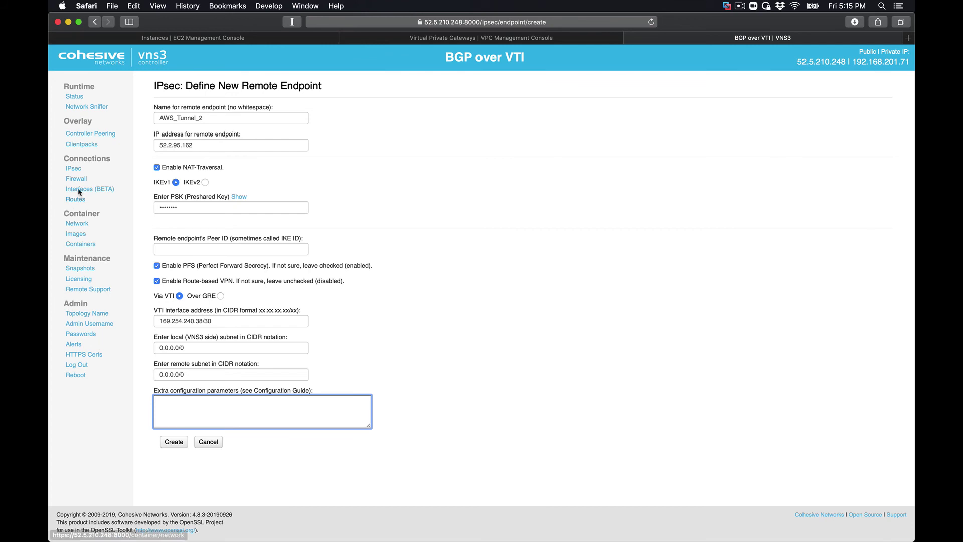
right_click(75, 173)
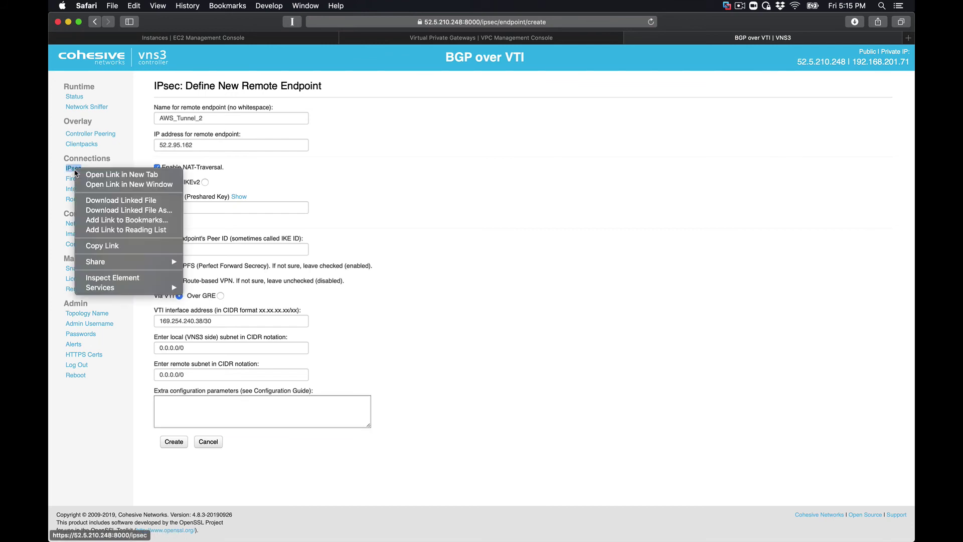
click(88, 174)
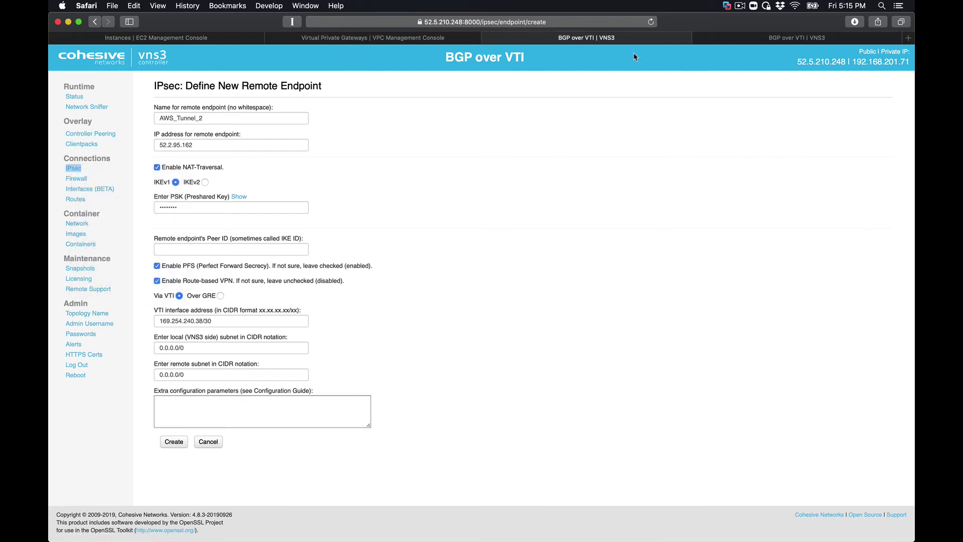
click(731, 38)
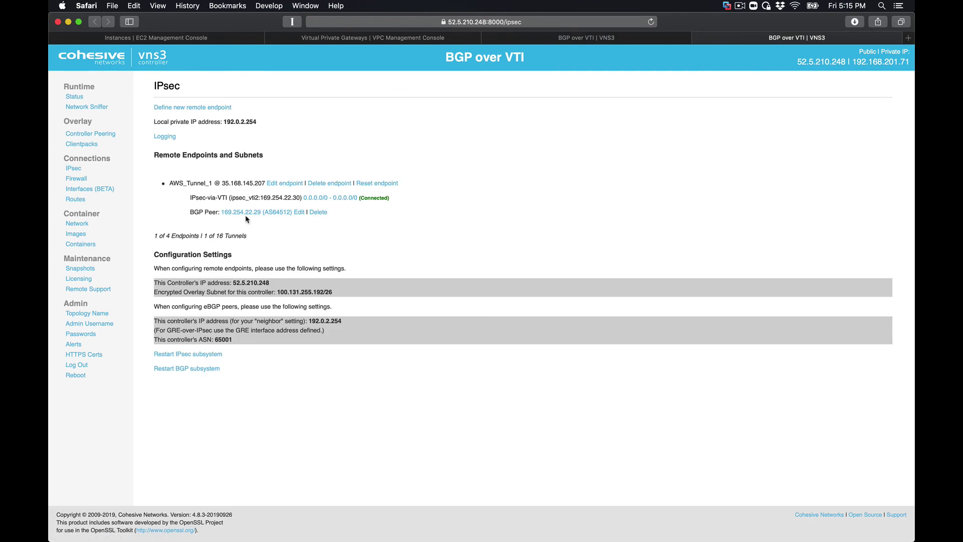
click(315, 199)
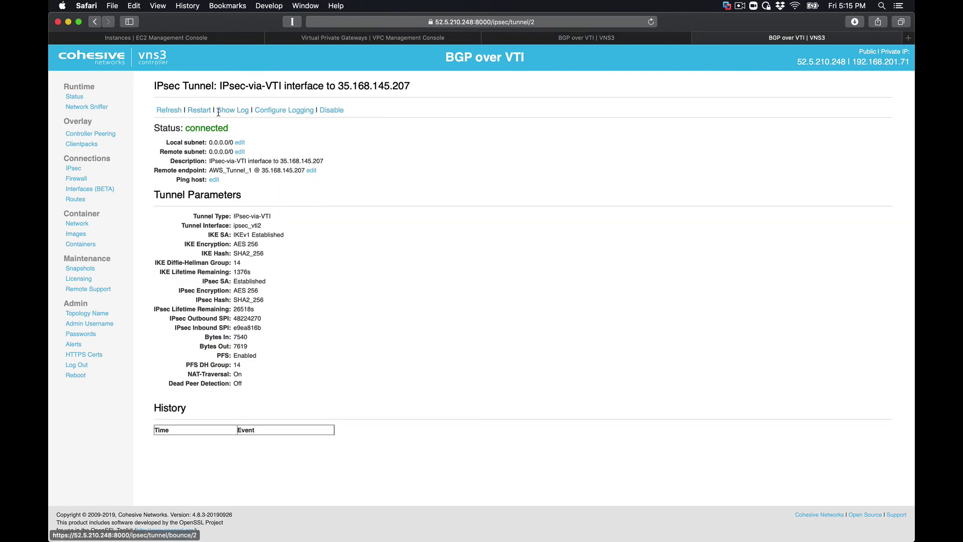
click(311, 170)
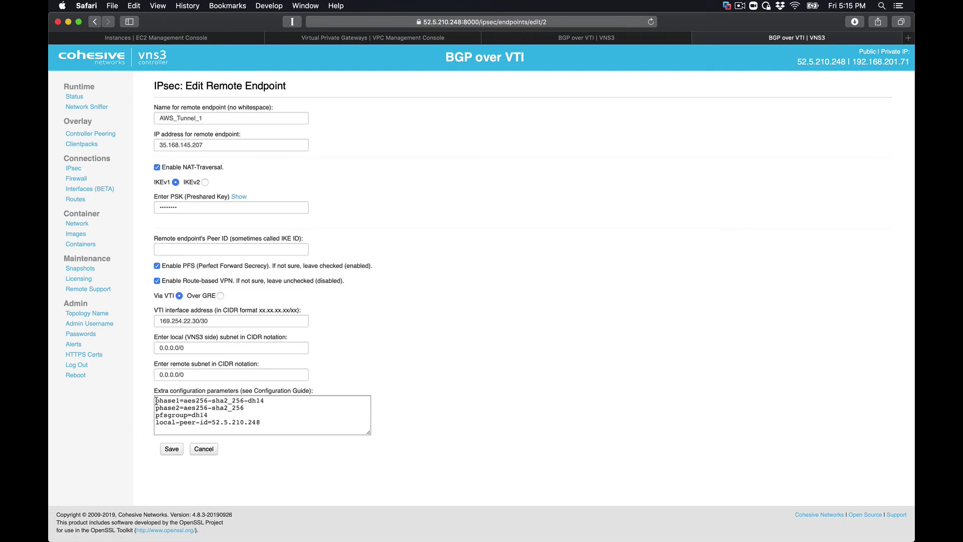
drag(155, 401, 271, 432)
key(super+c)
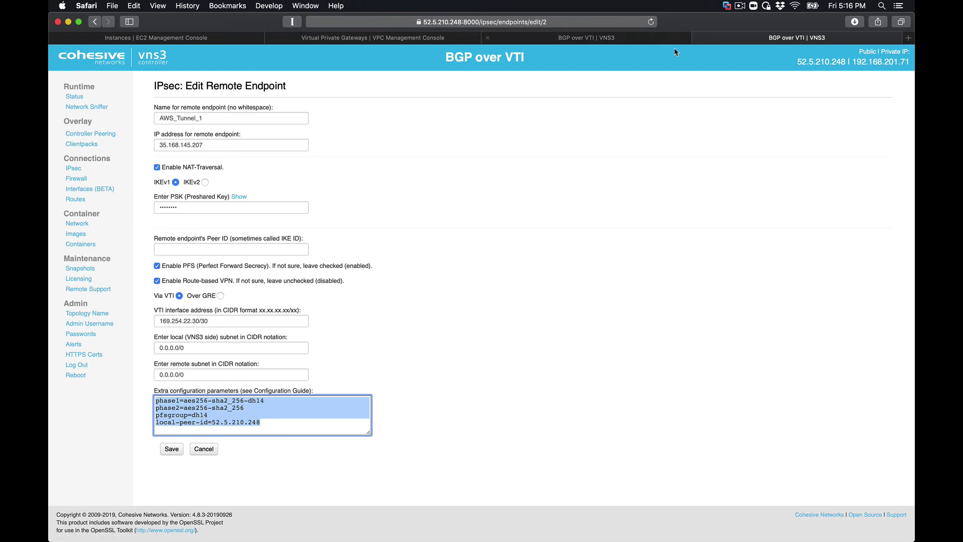
click(697, 39)
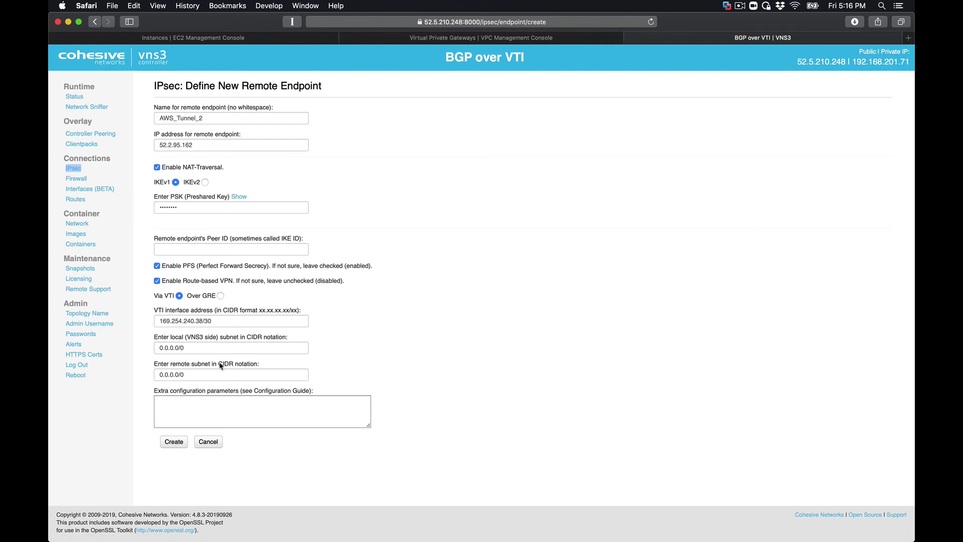
- Paste the first tunnel's extra configuration lines and create the AWS_Tunnel_2 endpoint
click(206, 402)
key(super+v)
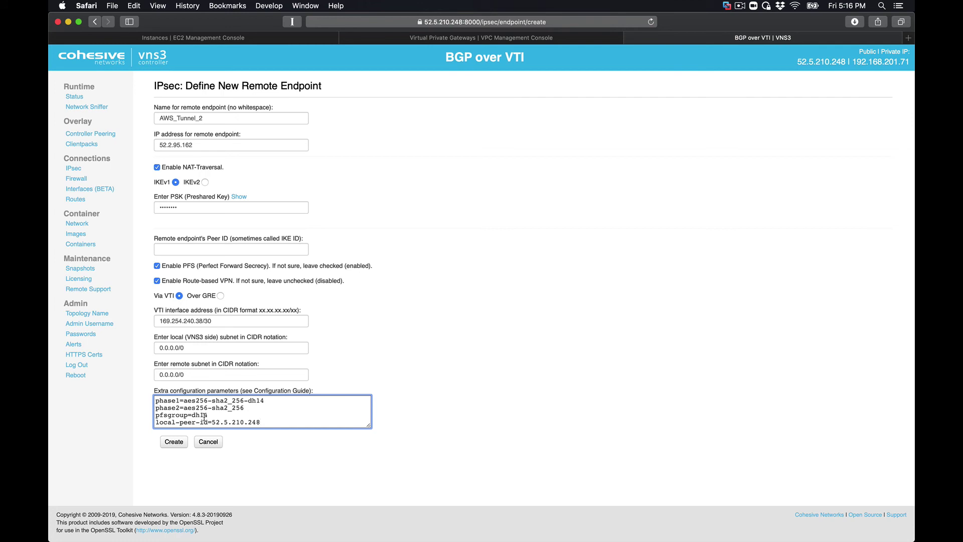
click(174, 442)
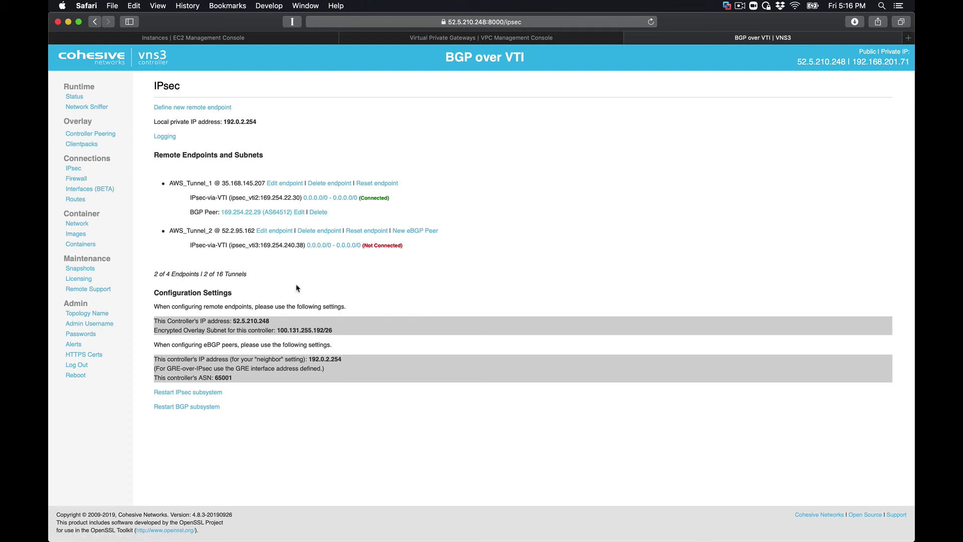
- Recheck AWS_Tunnel_2's log and status until its VTI tunnel connects with AES 256/SHA2_256 SAs
click(327, 252)
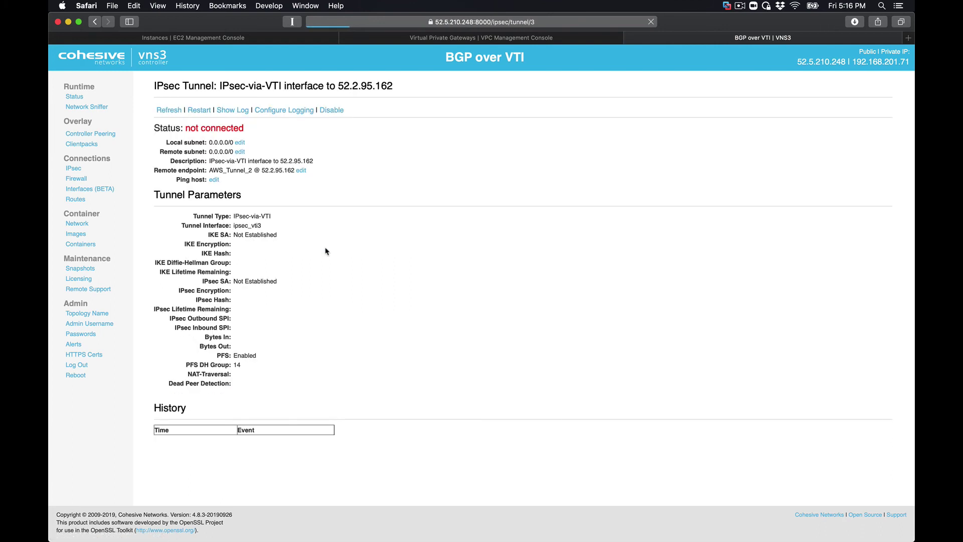
click(233, 111)
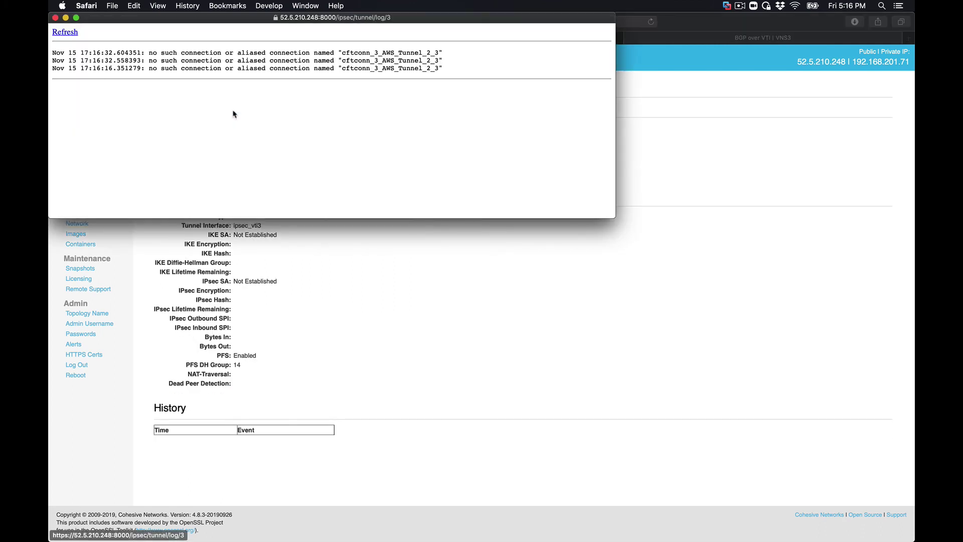
click(55, 19)
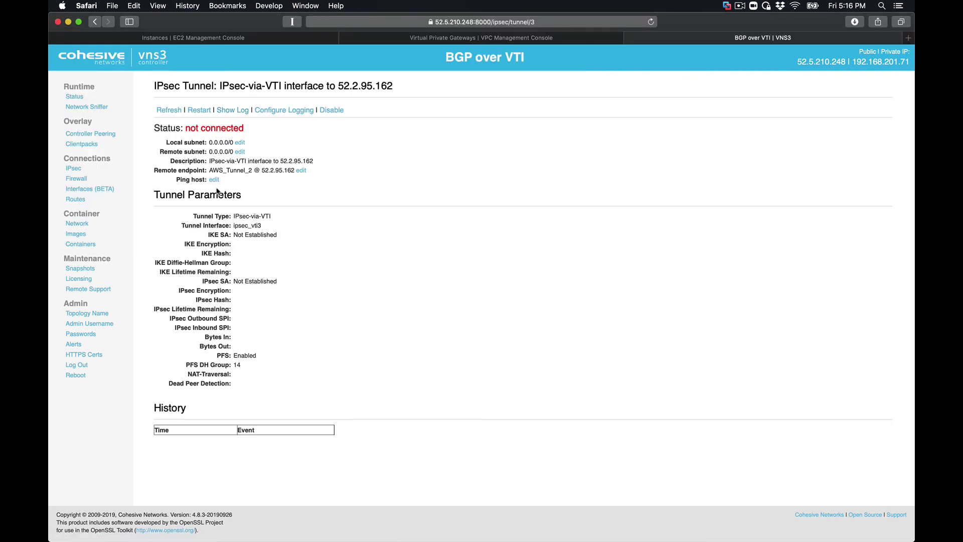
click(171, 111)
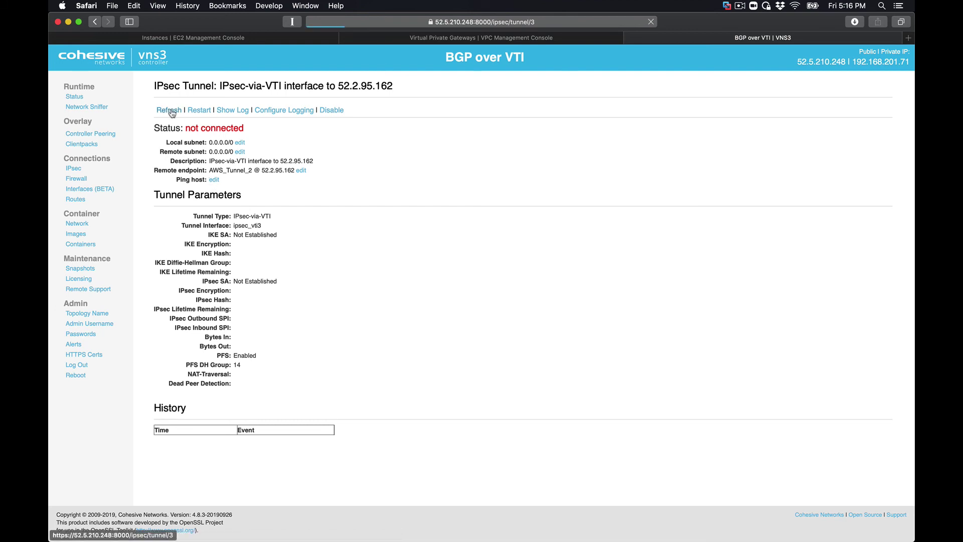
click(230, 111)
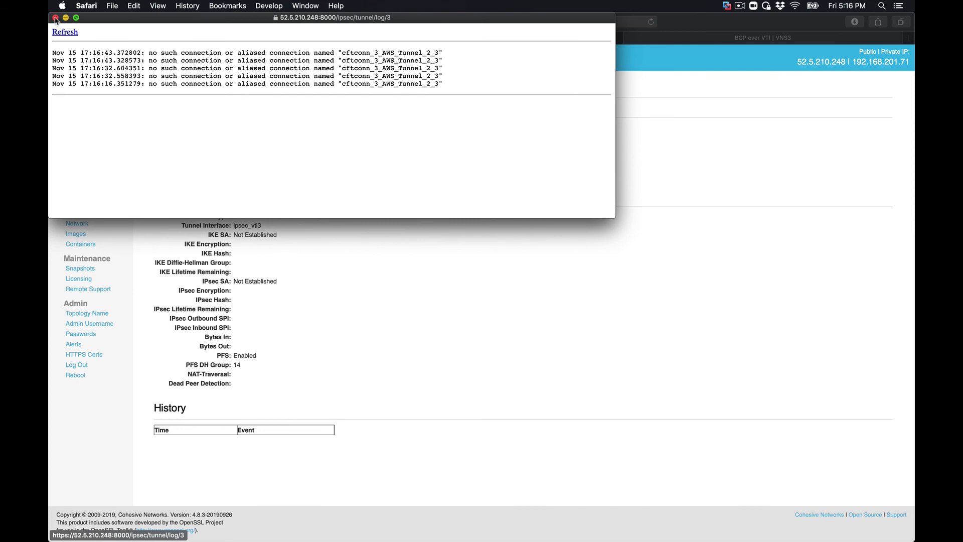
click(56, 18)
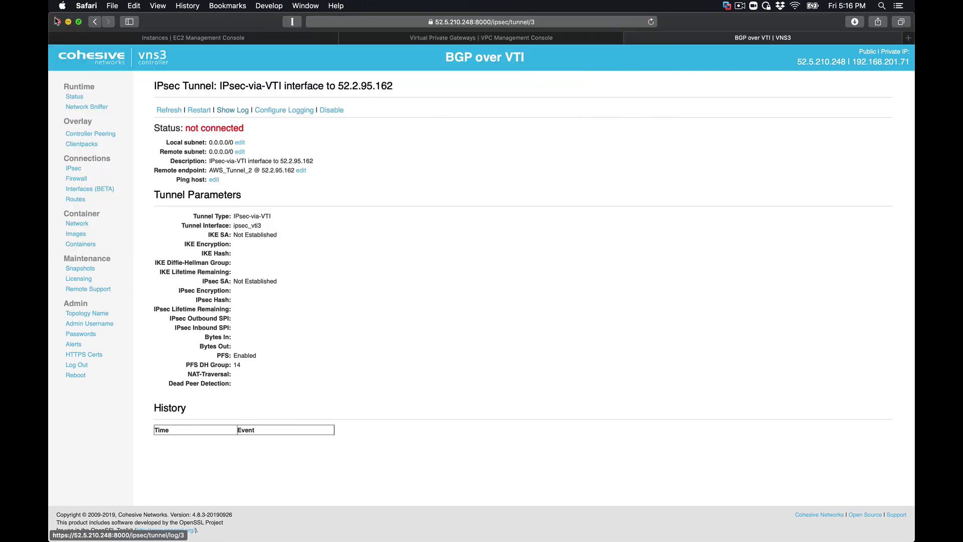
click(231, 111)
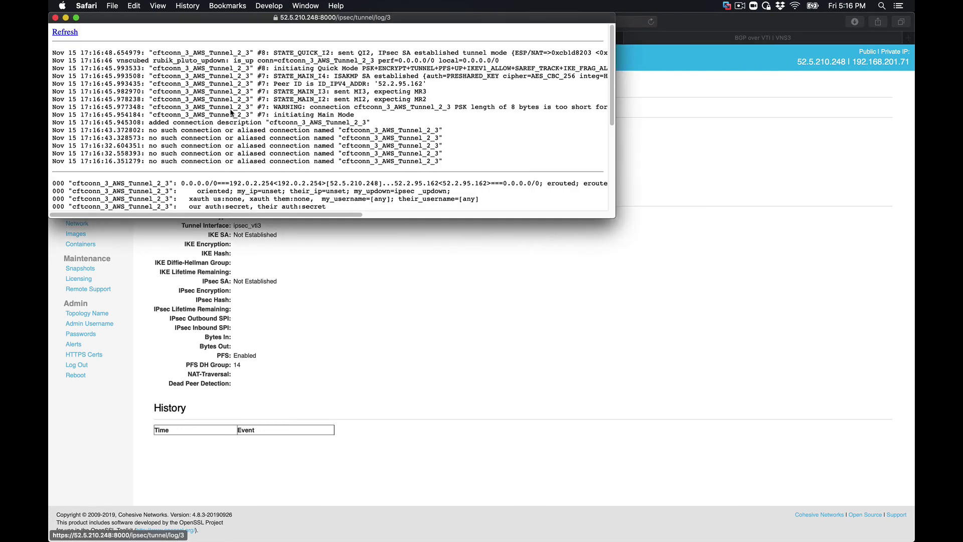
click(55, 18)
click(169, 114)
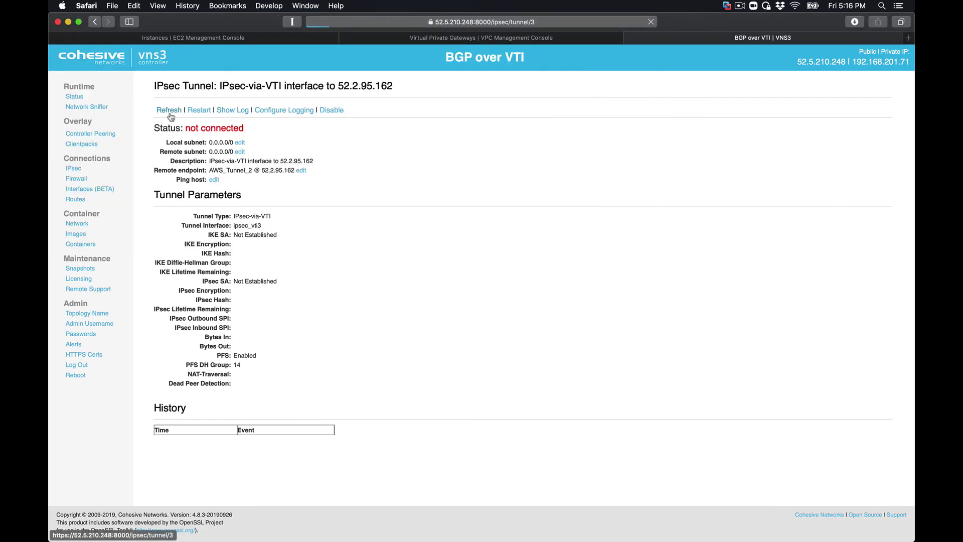
click(75, 170)
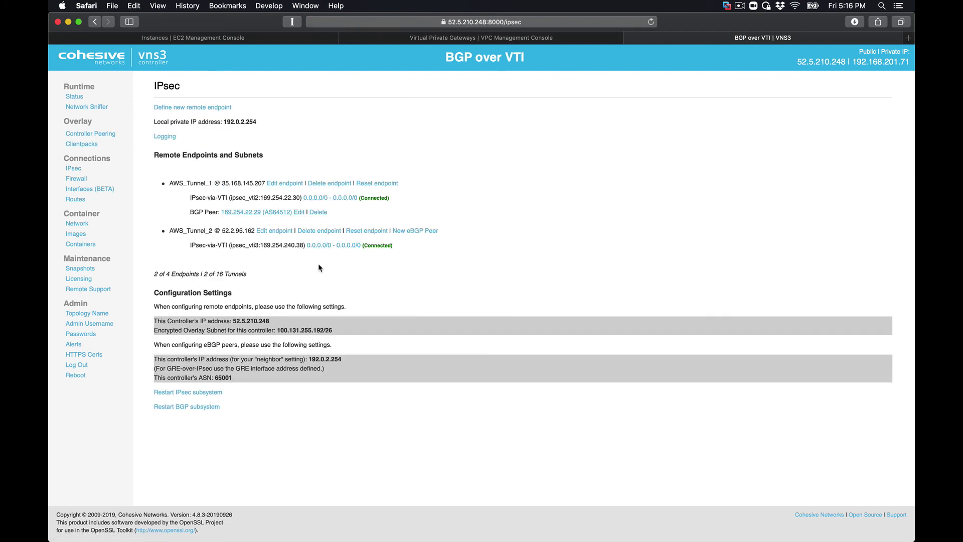
double_click(299, 244)
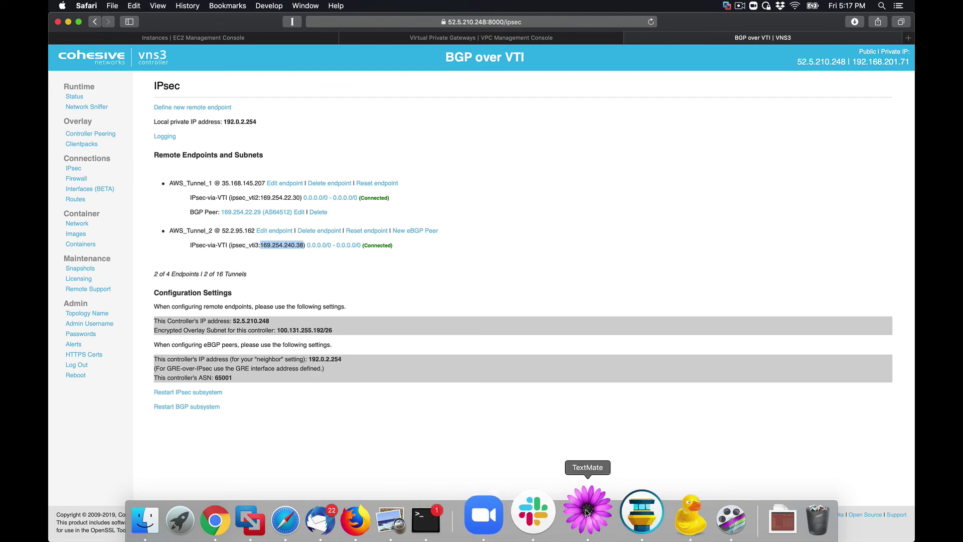
- Copy the virtual private gateway inside address 169.254.240.37 from line 190 of the AWS config
click(577, 527)
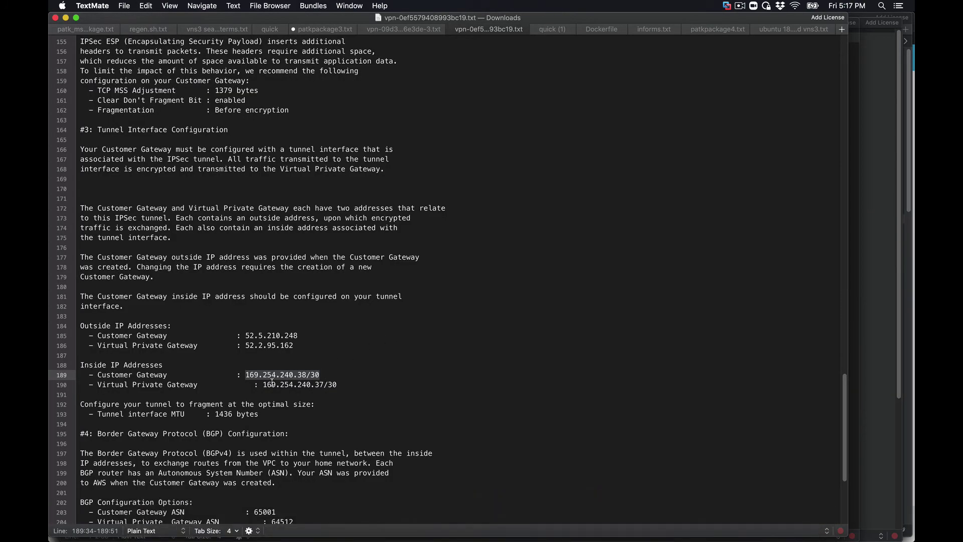
drag(264, 385, 323, 384)
key(super+c)
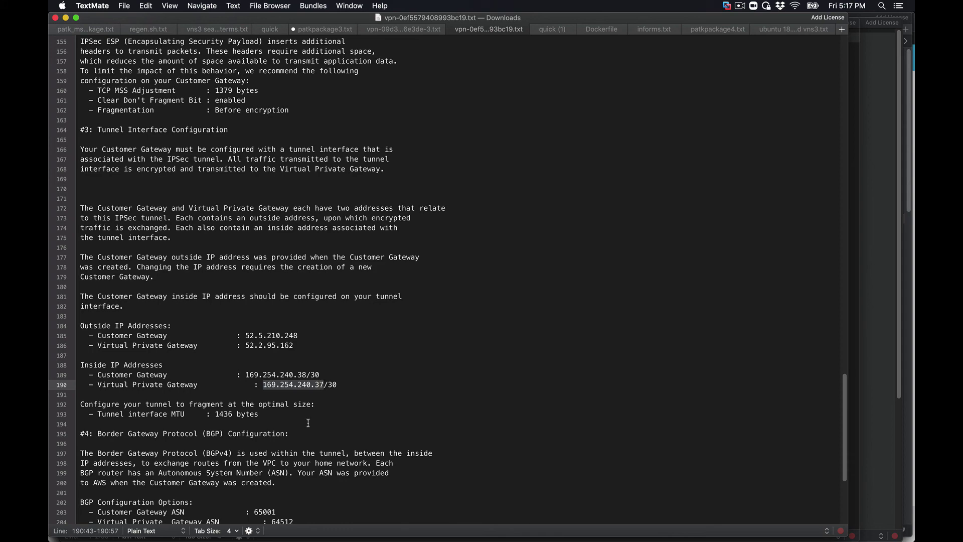
click(321, 524)
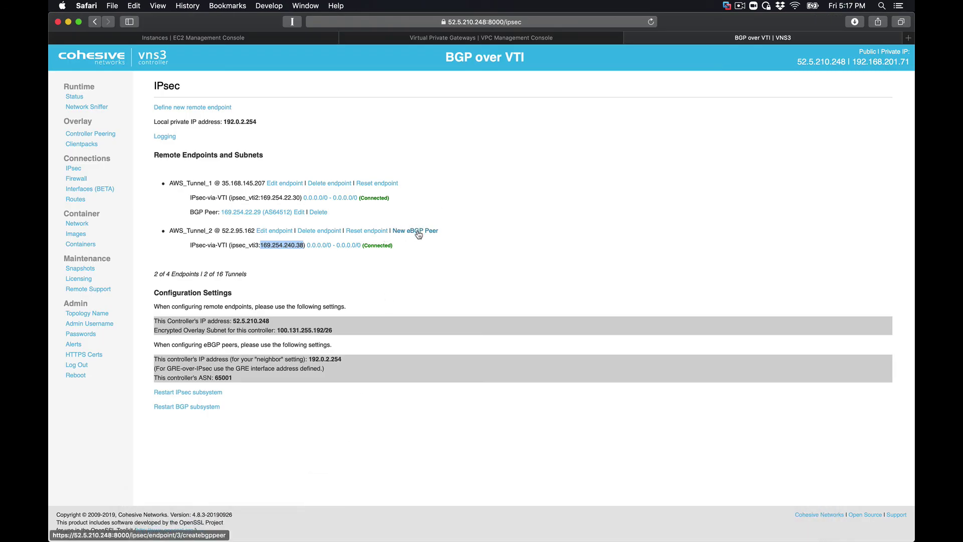
- Create eBGP peer 169.254.240.37 with AS 64512, confirming the Amazon-side ASN in AWS
click(419, 232)
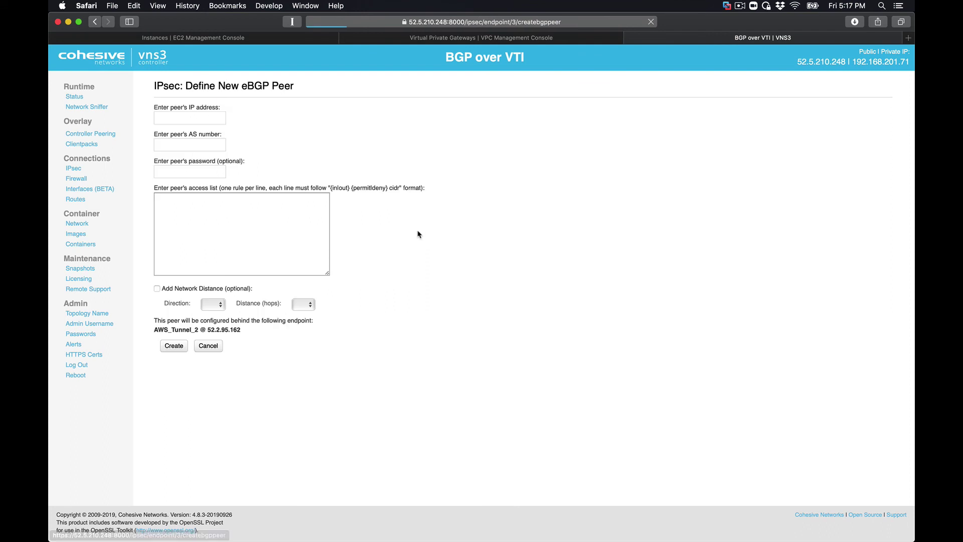
click(182, 118)
key(super+v)
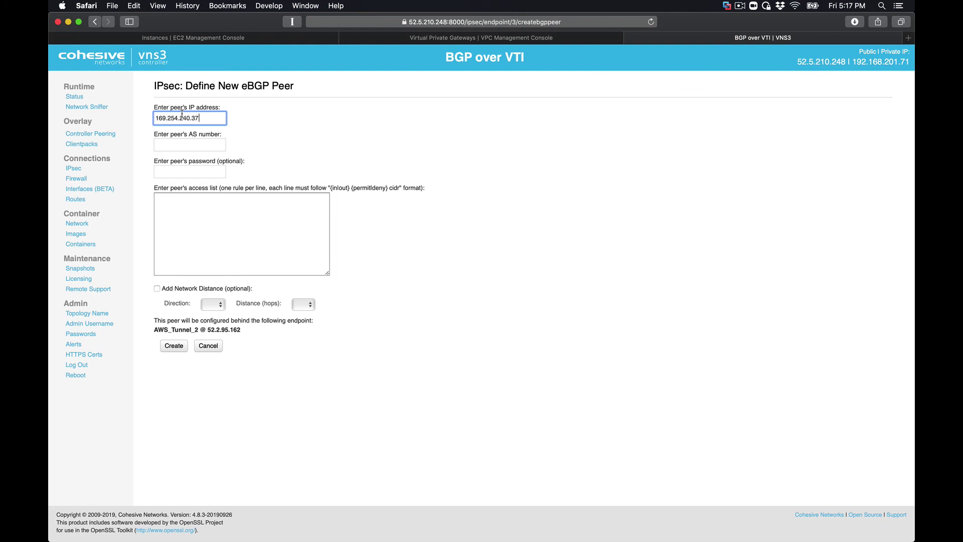
click(387, 42)
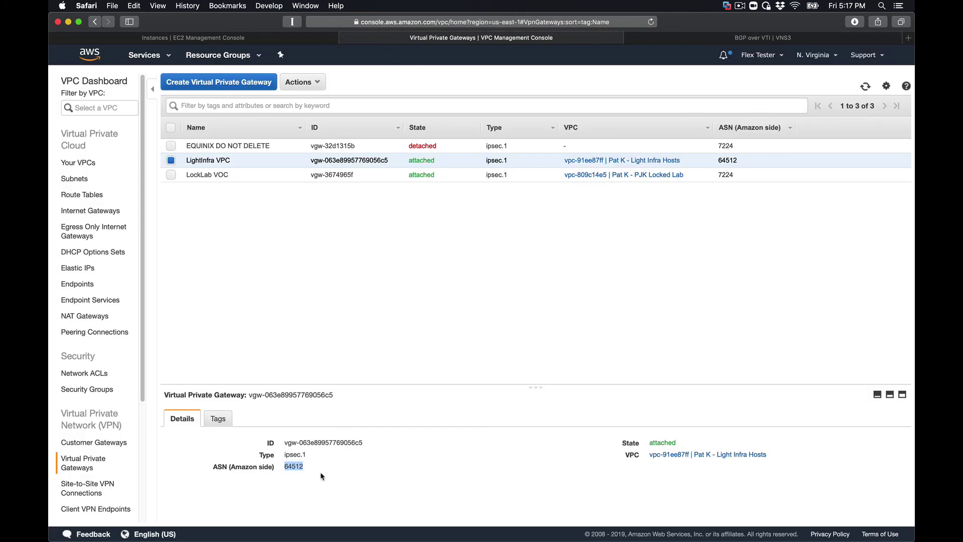
click(699, 39)
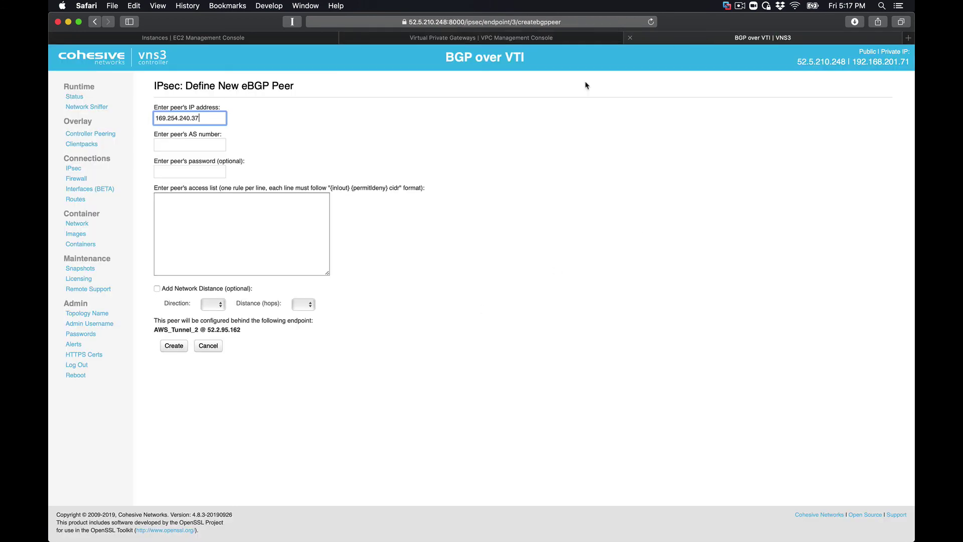
click(199, 144)
text(64512)
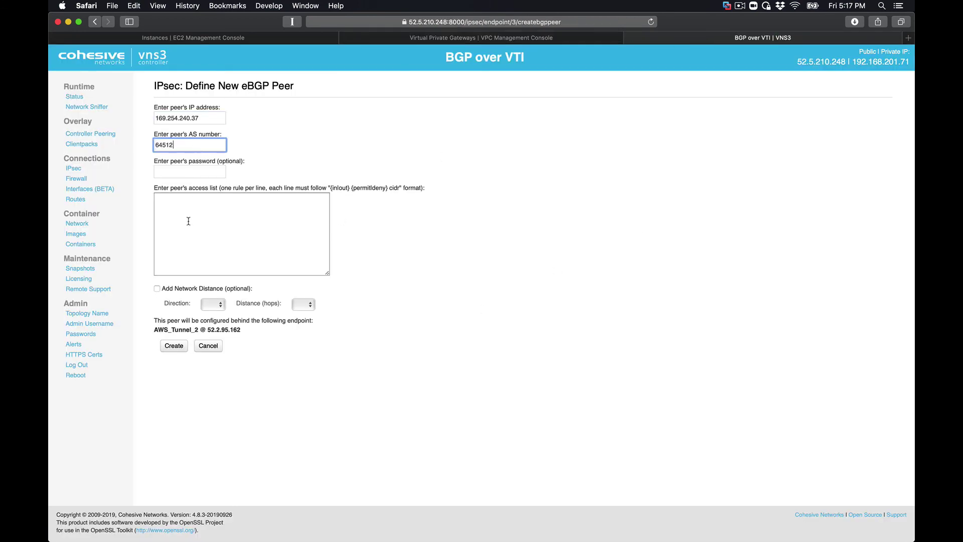
click(176, 345)
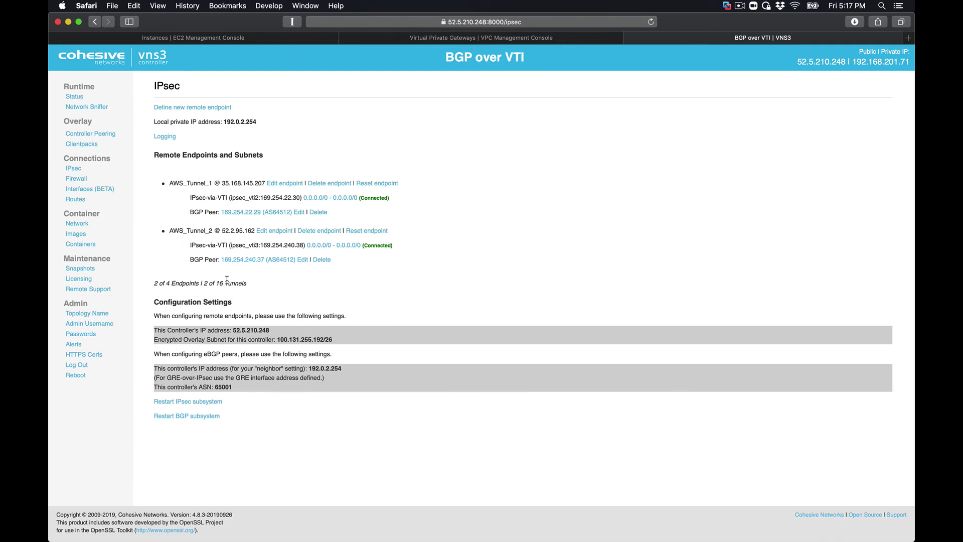
- Copy the first BGP peer's two access-list rules, then open peer 169.254.240.37 for editing
click(299, 213)
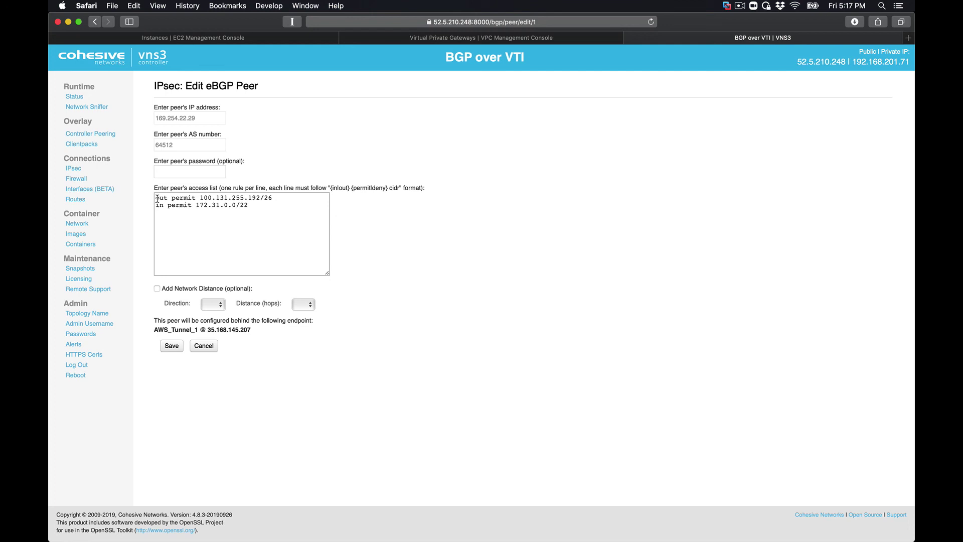
drag(157, 198, 252, 226)
key(cmd+c)
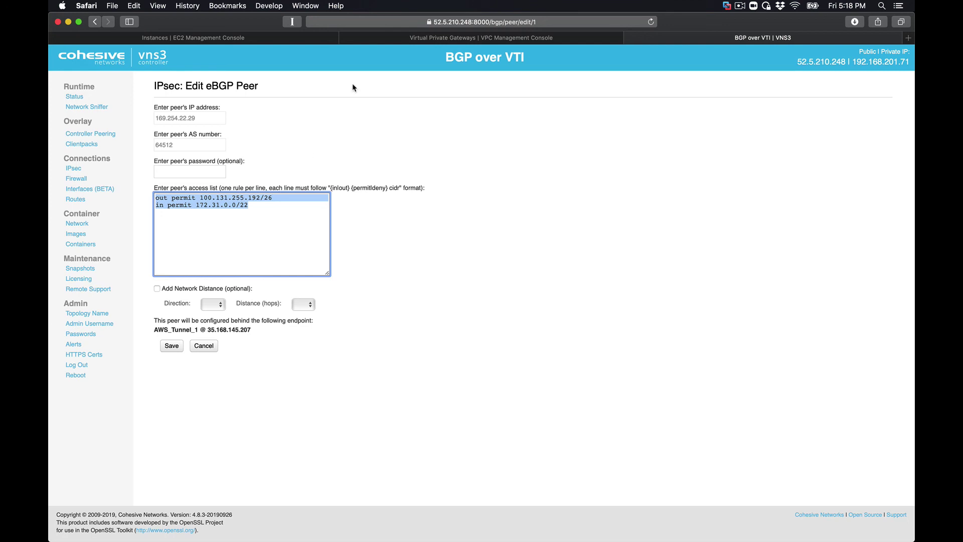
click(95, 23)
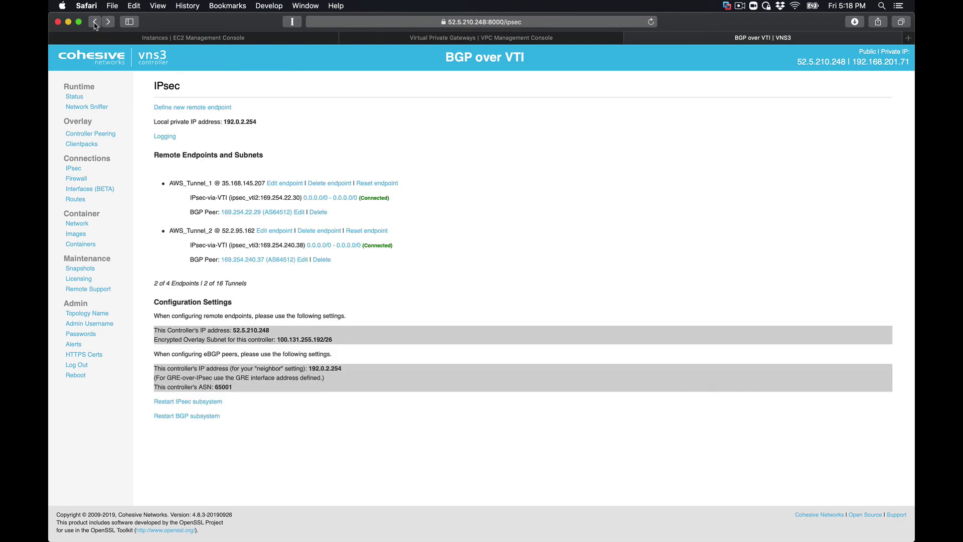
click(247, 260)
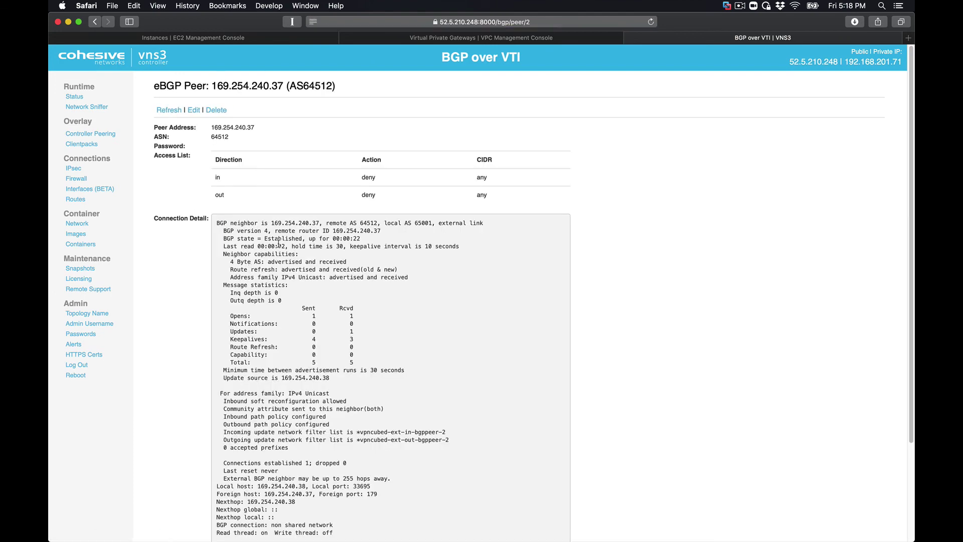
scroll(278, 244, down, 5)
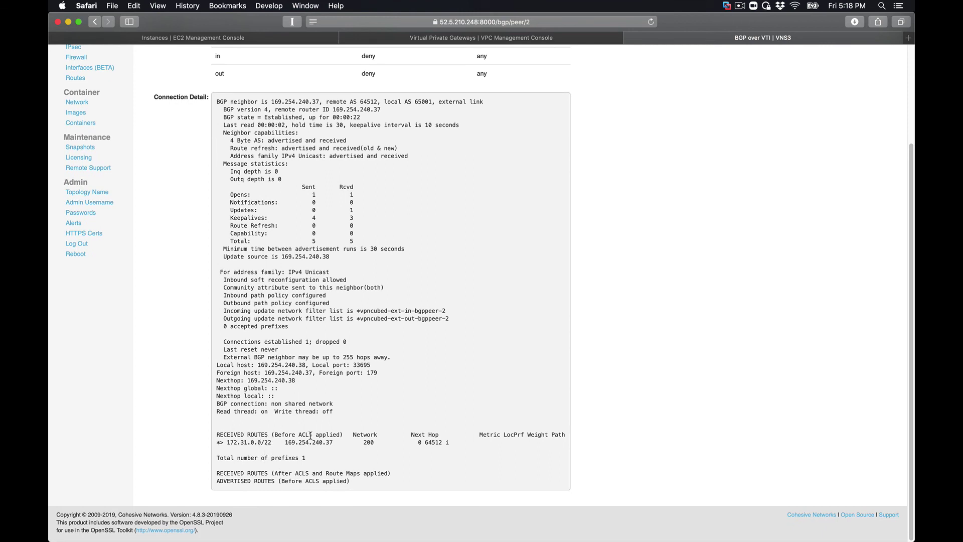
scroll(322, 305, up, 5)
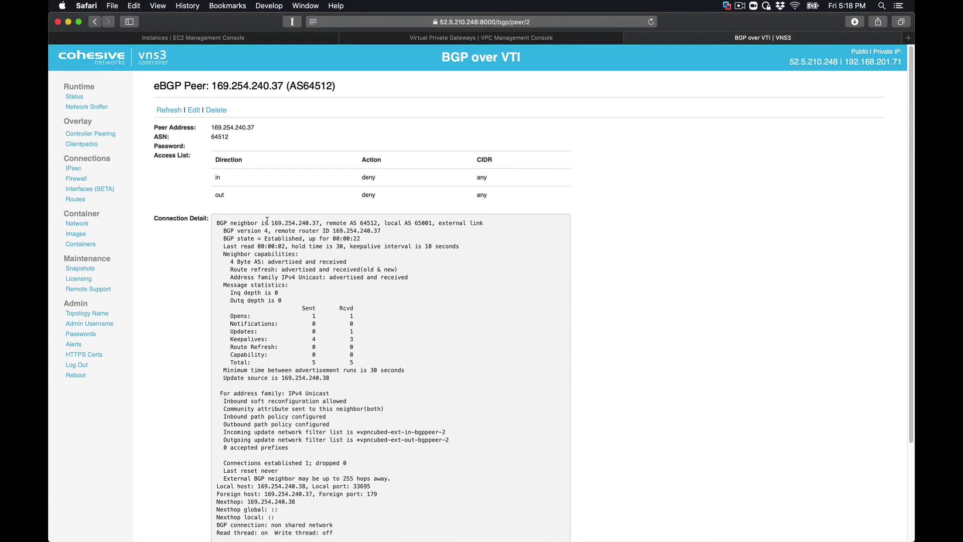
click(194, 111)
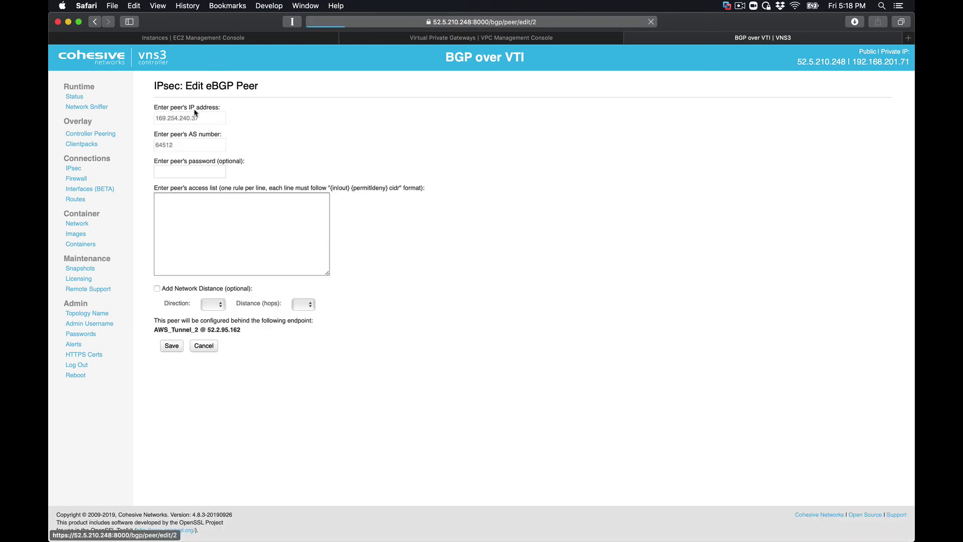
- Paste the permit access-list rules, add an inbound network distance of 2 hops, and save
click(196, 207)
key(cmd+v)
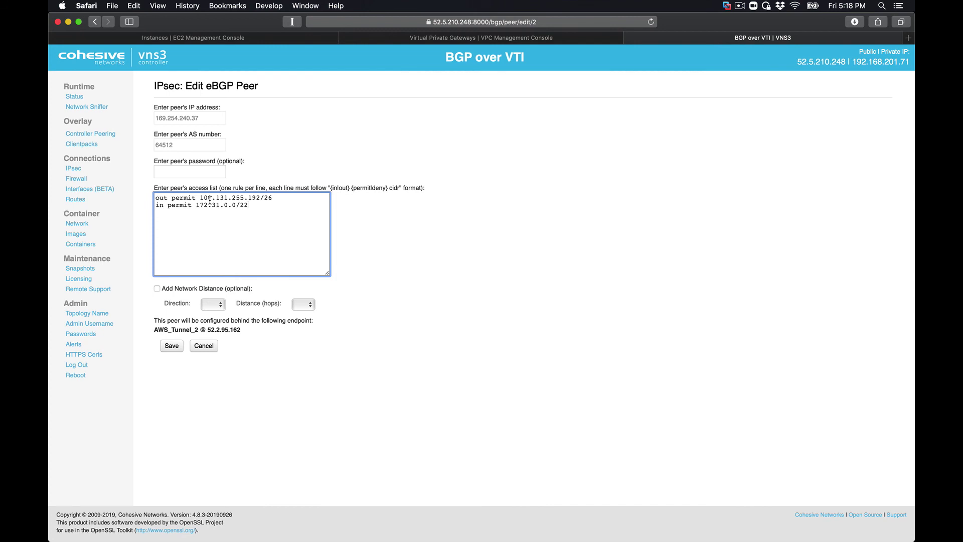
click(157, 289)
click(303, 304)
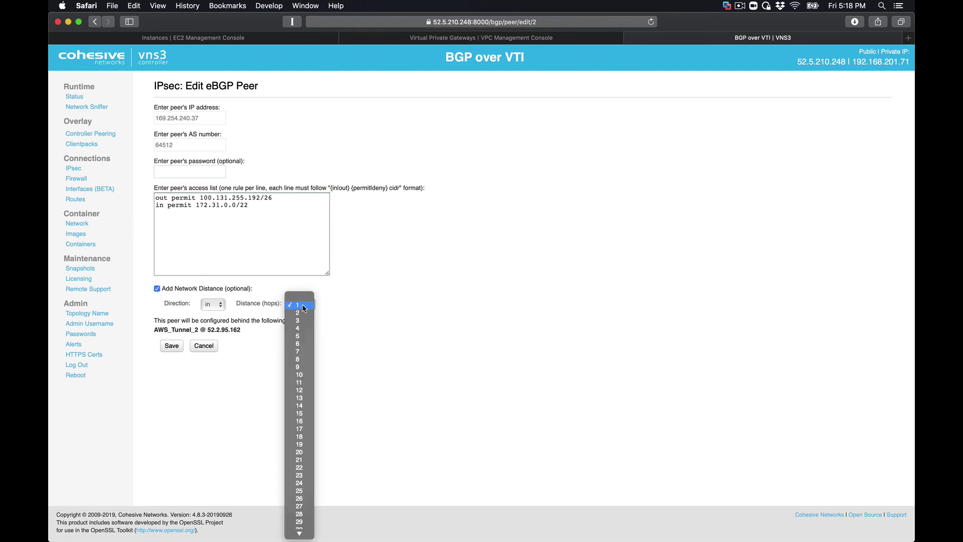
click(301, 313)
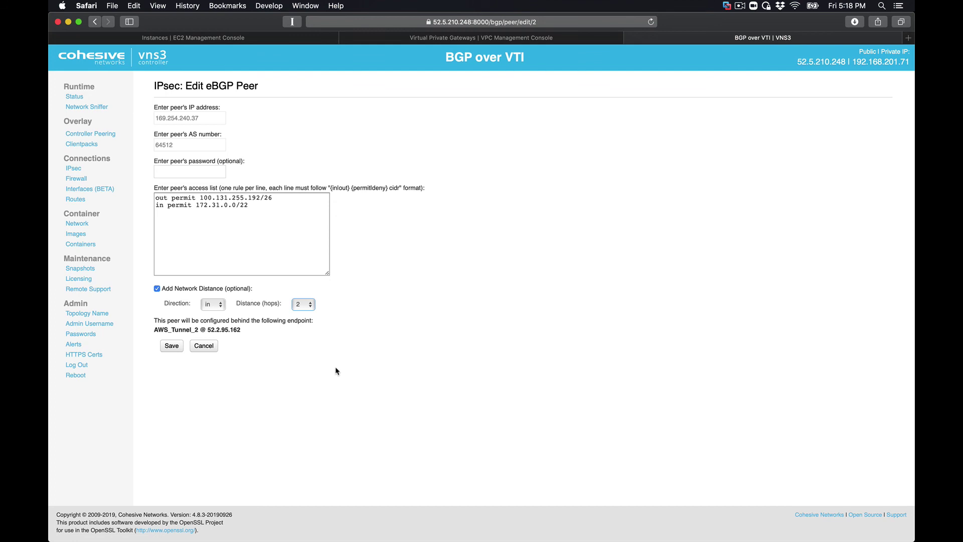
click(171, 346)
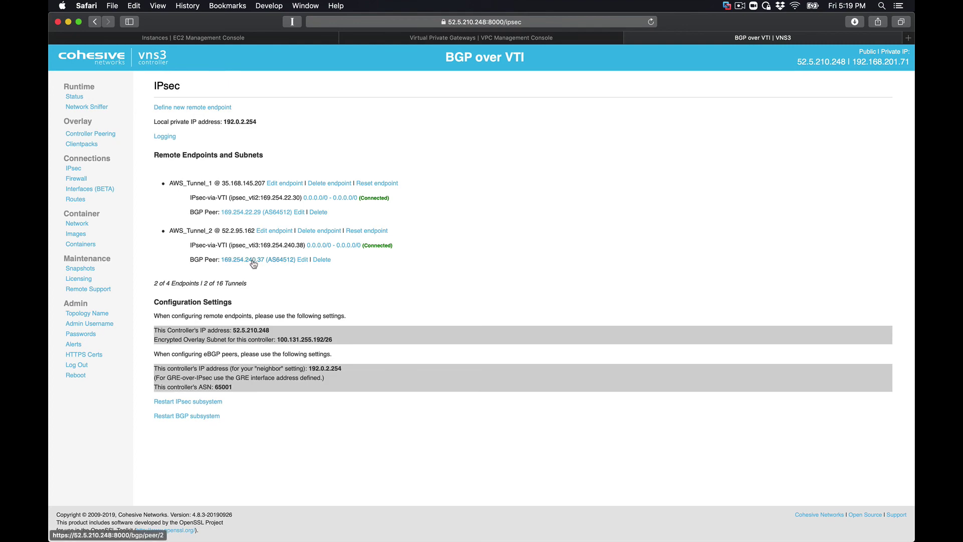
click(253, 262)
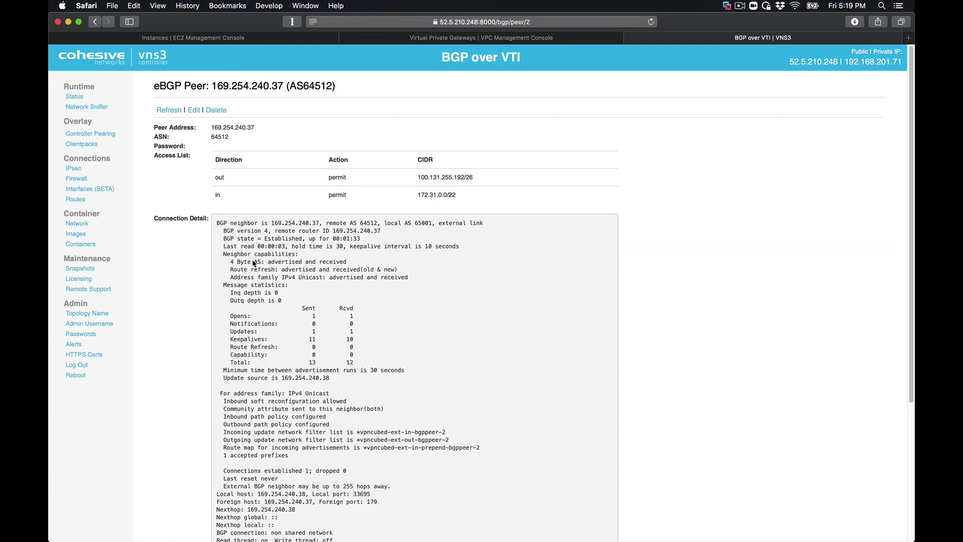
scroll(254, 262, down, 5)
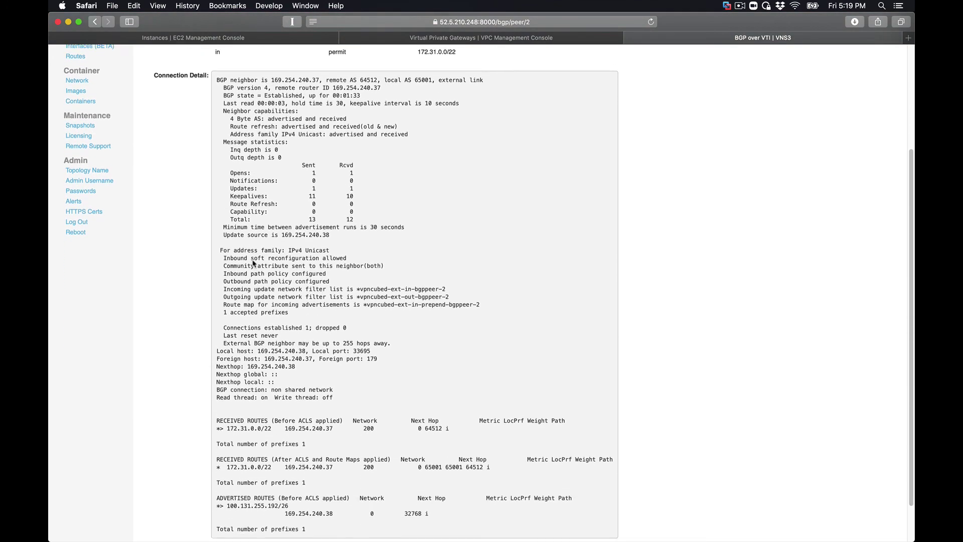
scroll(253, 262, down, 2)
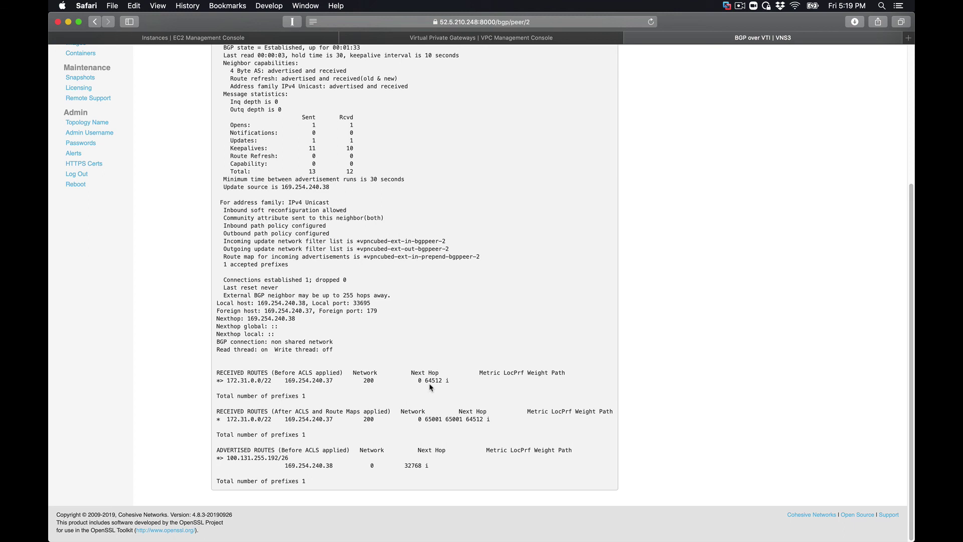
triple_click(317, 412)
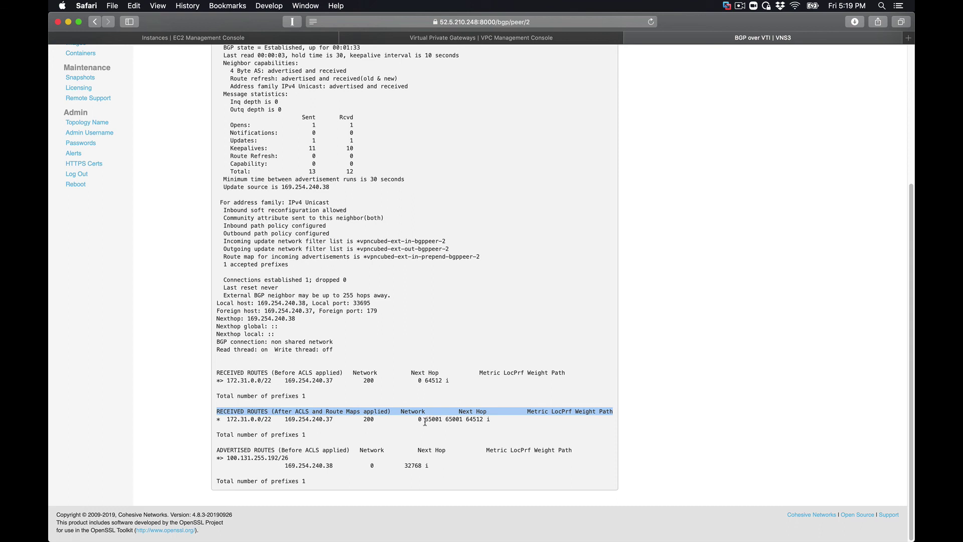
drag(425, 420, 510, 419)
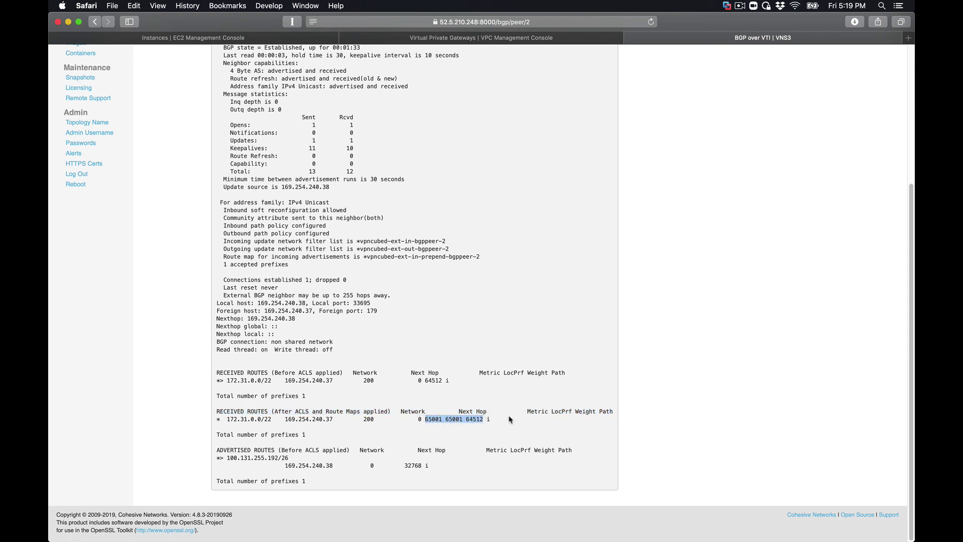
scroll(449, 305, up, 10)
scroll(449, 305, down, 10)
scroll(322, 338, up, 3)
scroll(323, 339, up, 3)
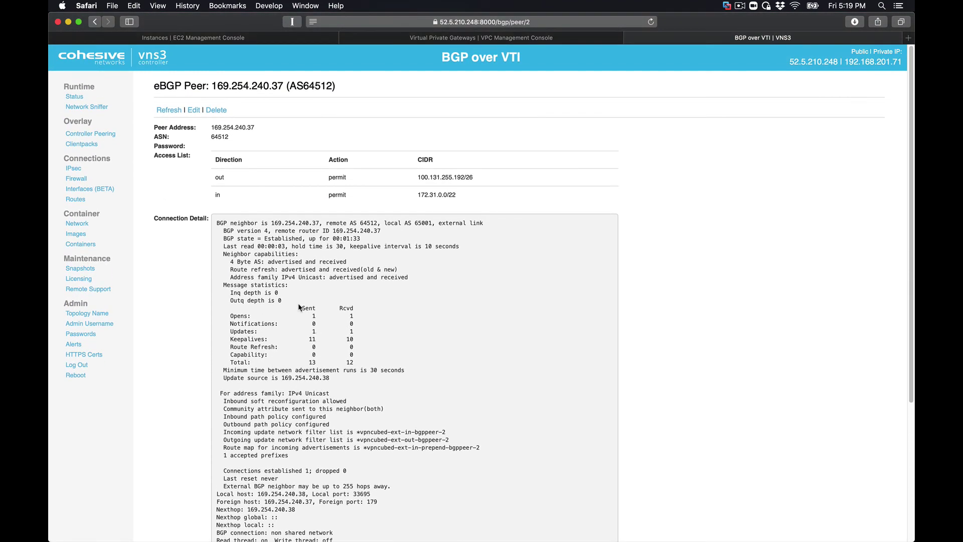
click(95, 22)
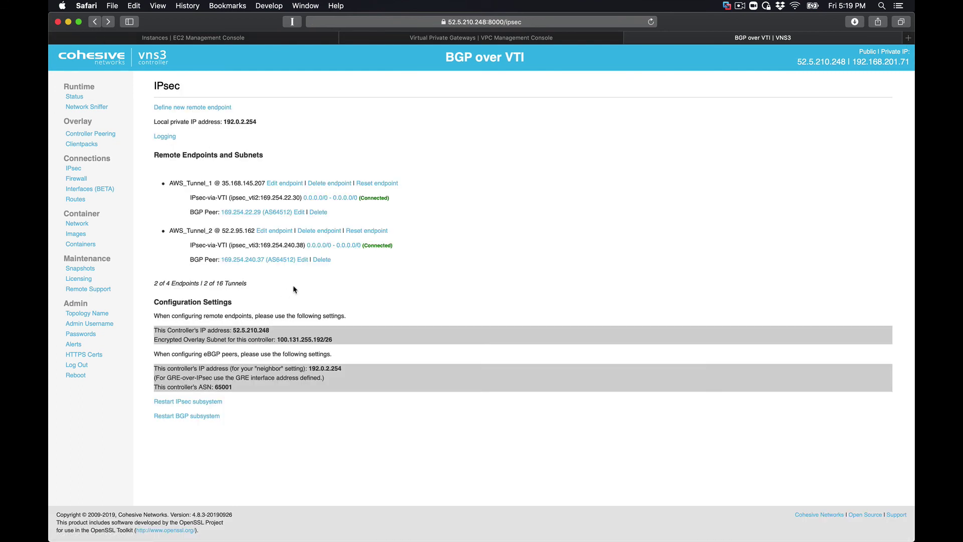
click(262, 213)
scroll(276, 369, down, 5)
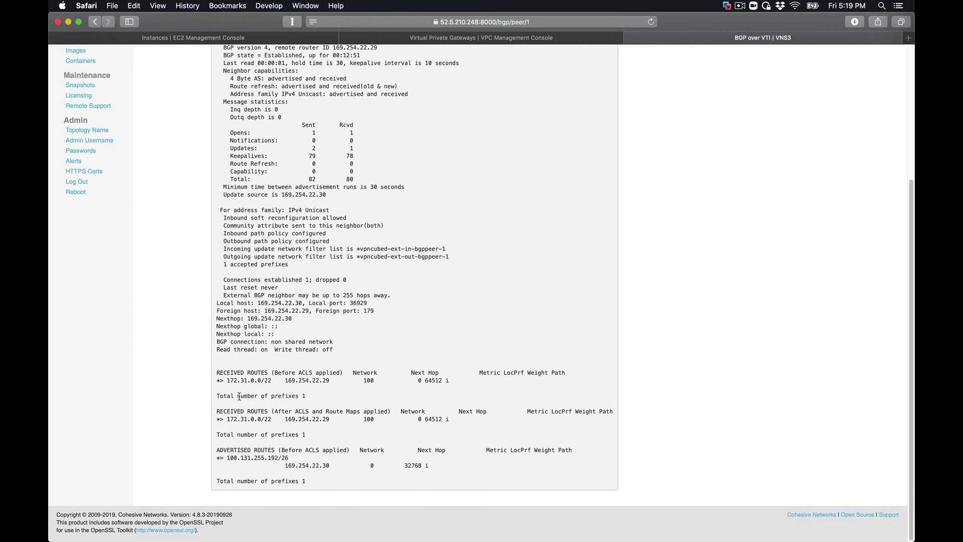
triple_click(244, 421)
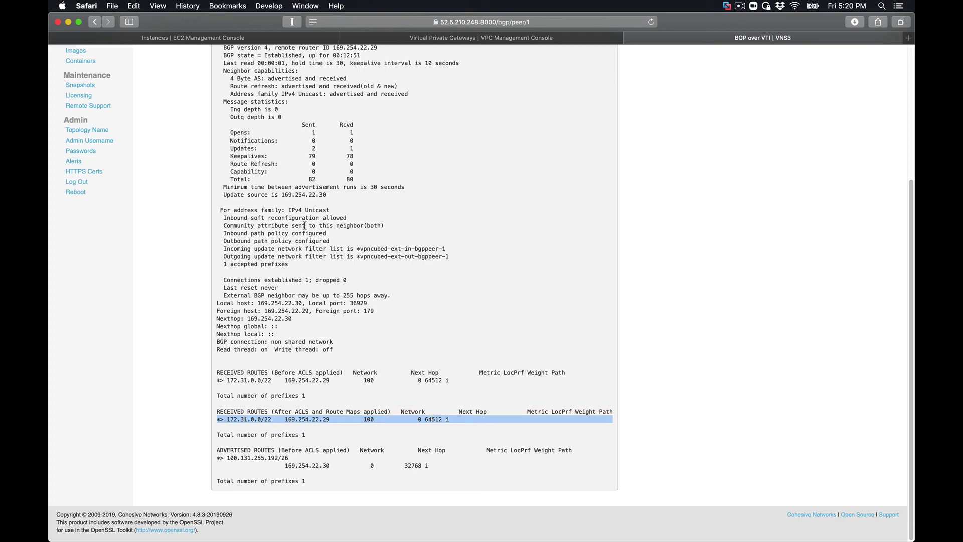
scroll(306, 219, up, 5)
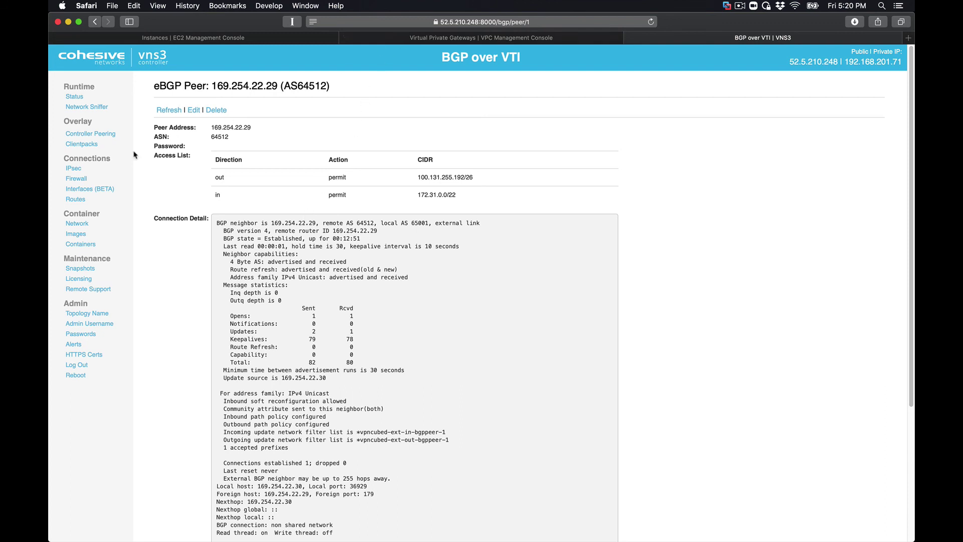
click(73, 169)
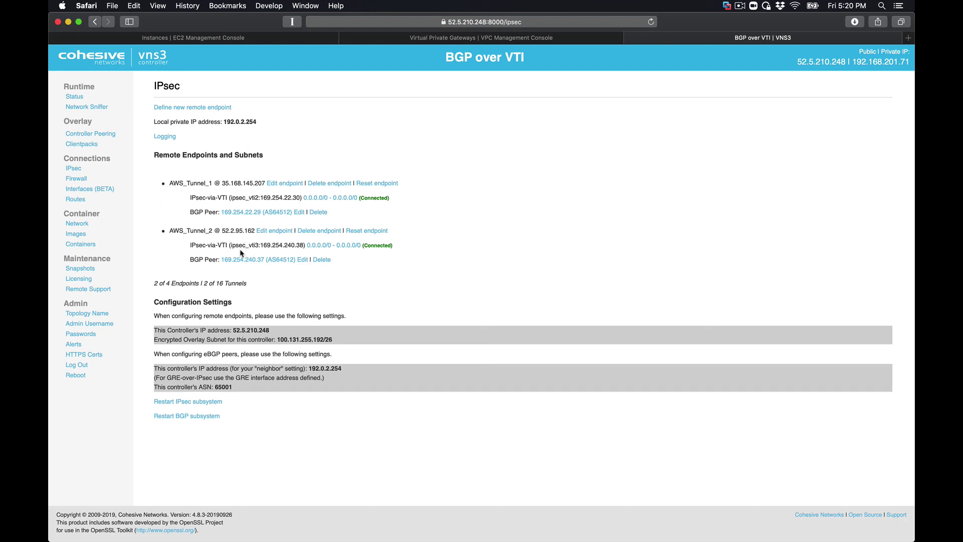
click(397, 40)
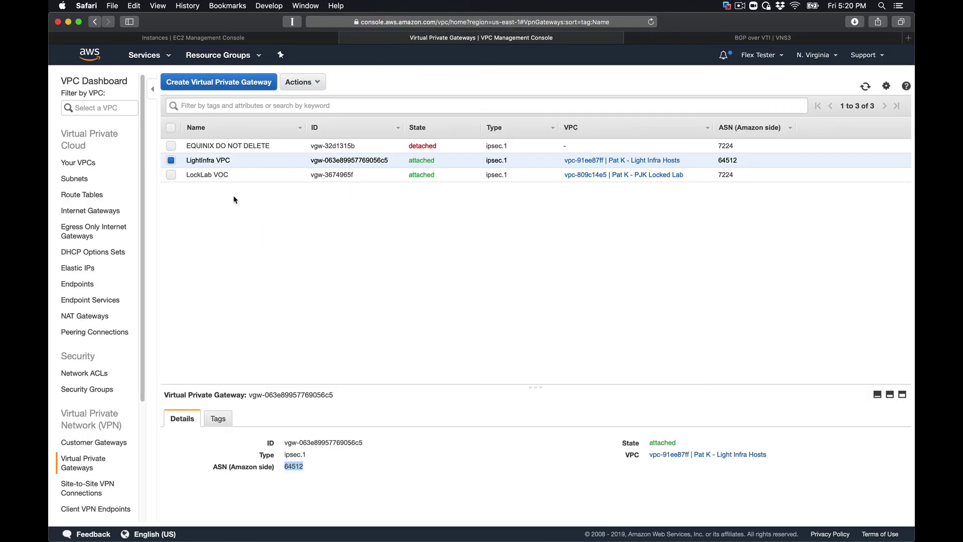
click(86, 488)
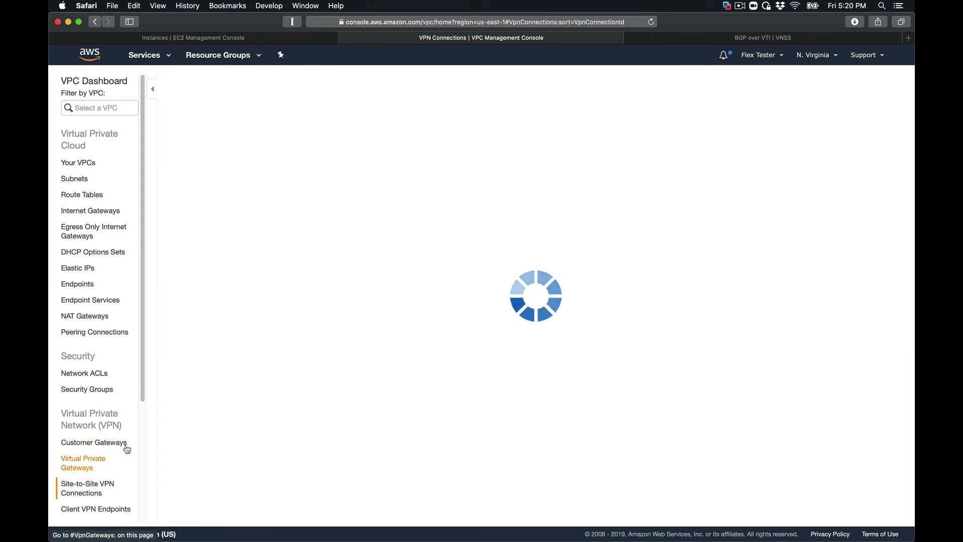
click(316, 174)
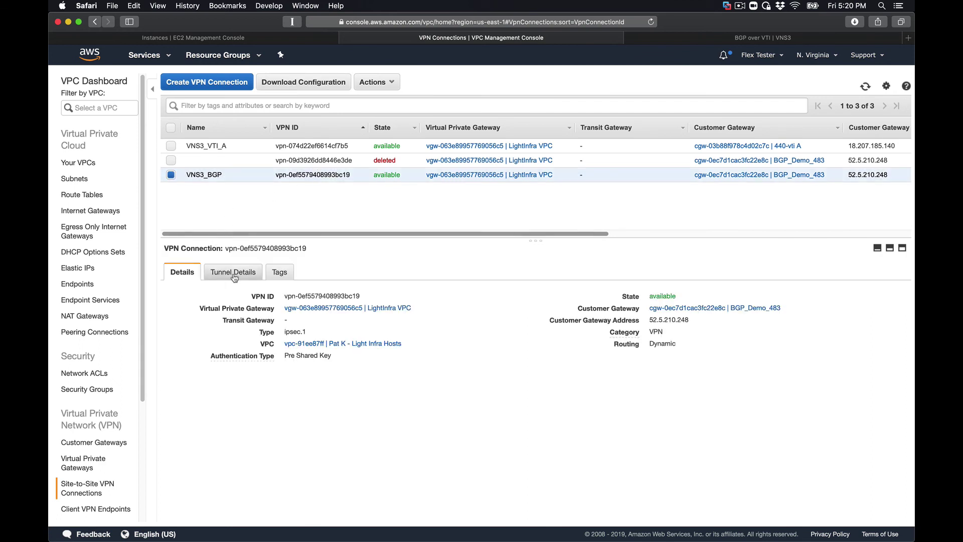
click(234, 274)
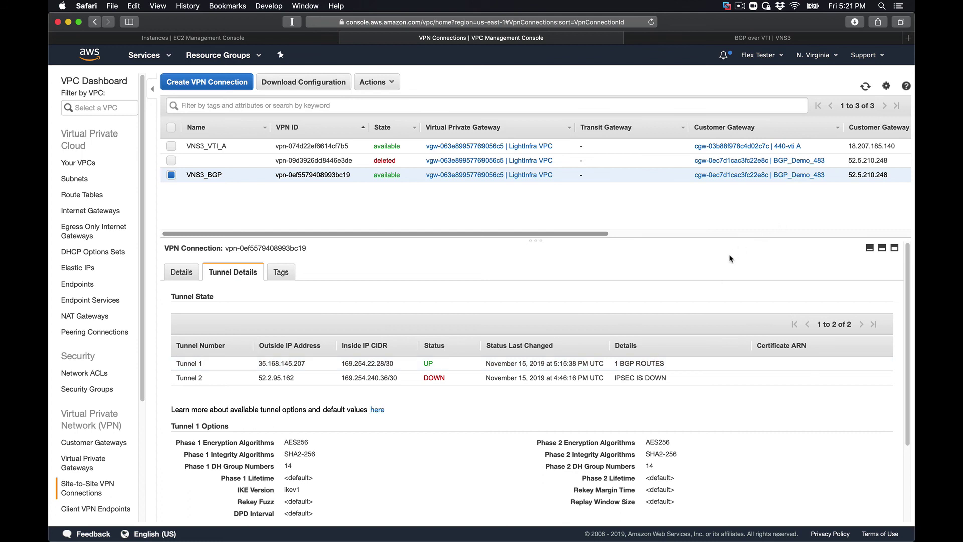
click(681, 37)
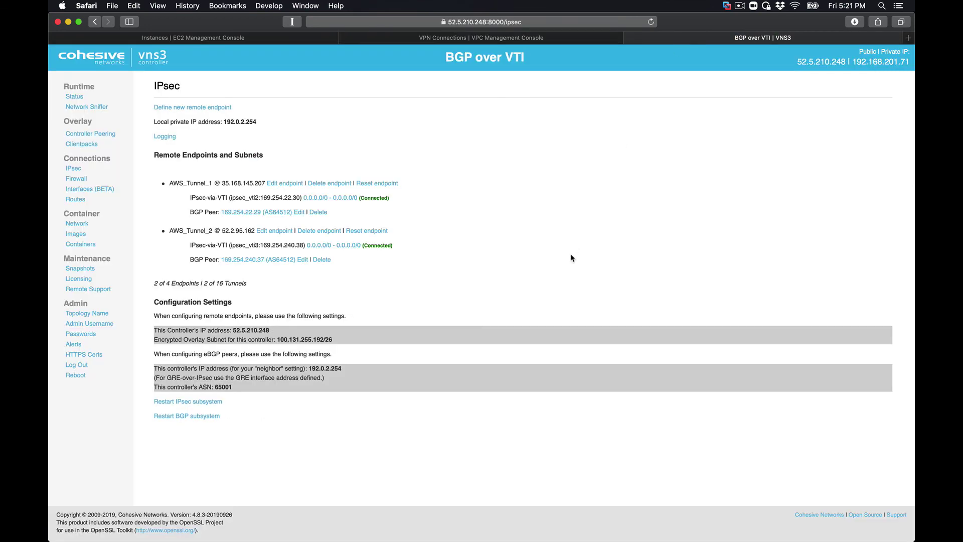